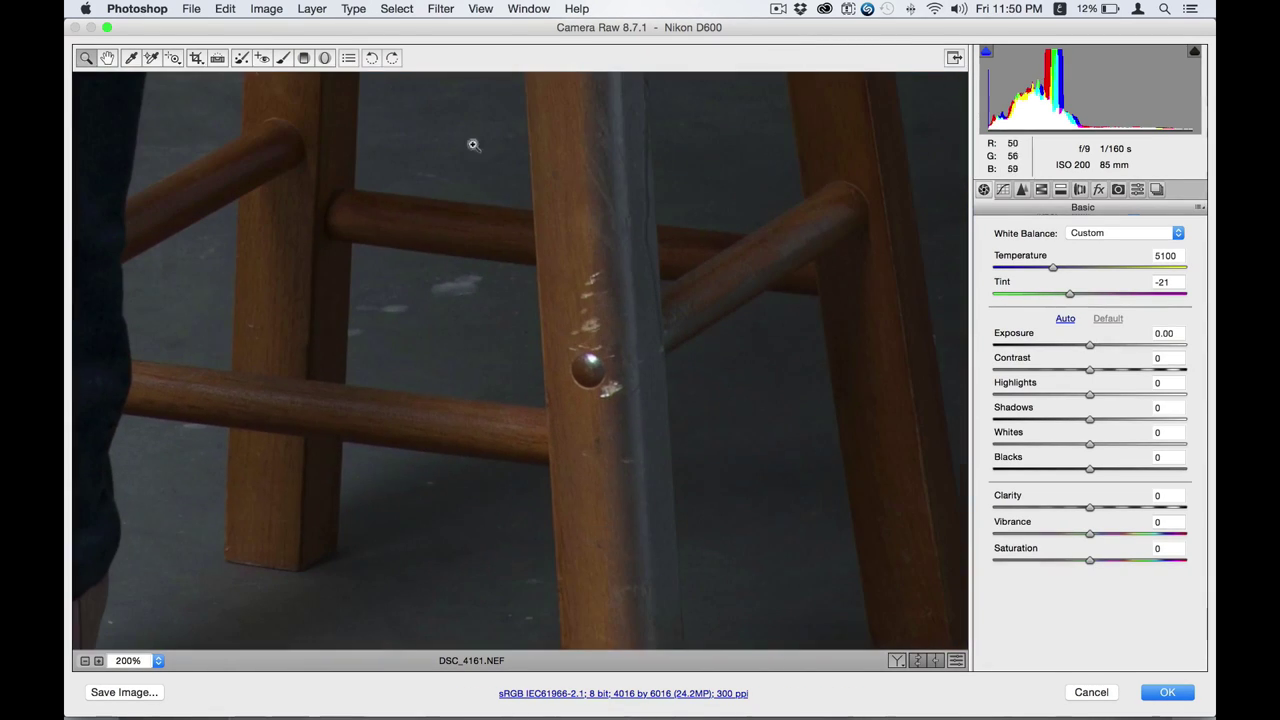
- Heal a blemish near the stool rung with the healing brush
key("b")
left_click_drag(368, 308, 492, 288)
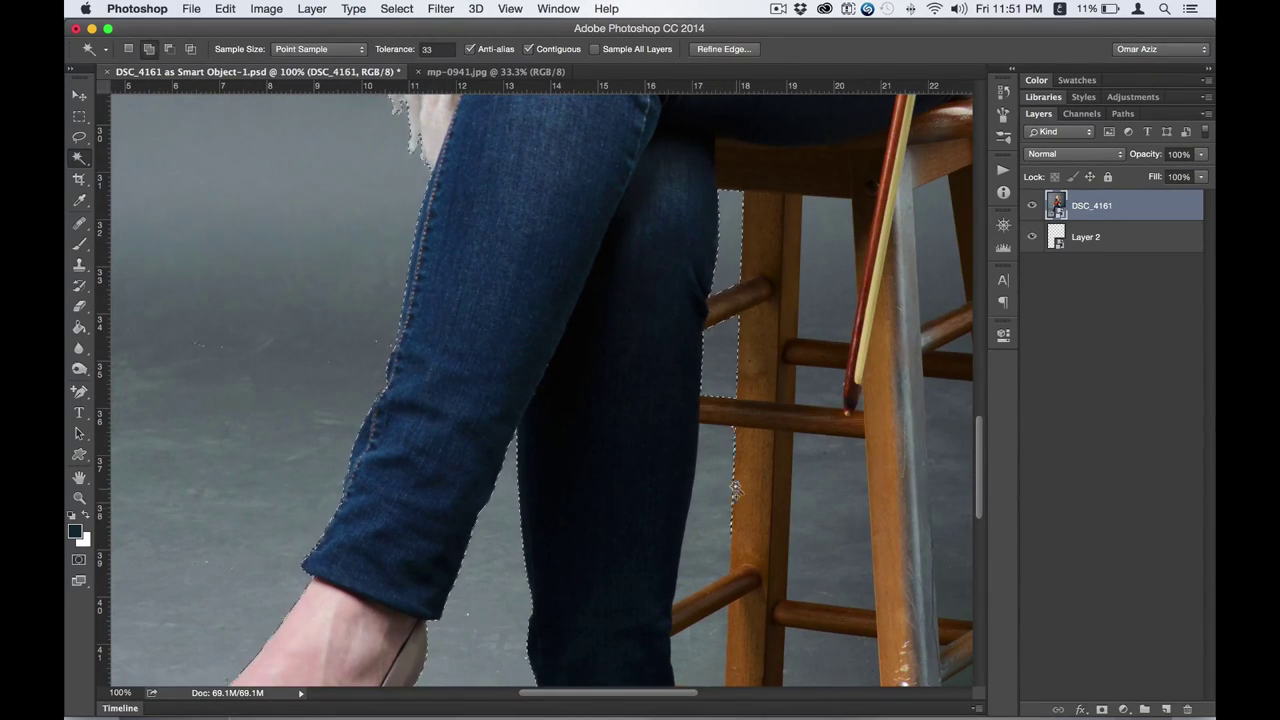
- Zoom in on the stool in Quick Mask and outline the area beside a leg with Polygonal Lasso
left_click_drag(734, 488, 580, 470)
key("ctrl+0")
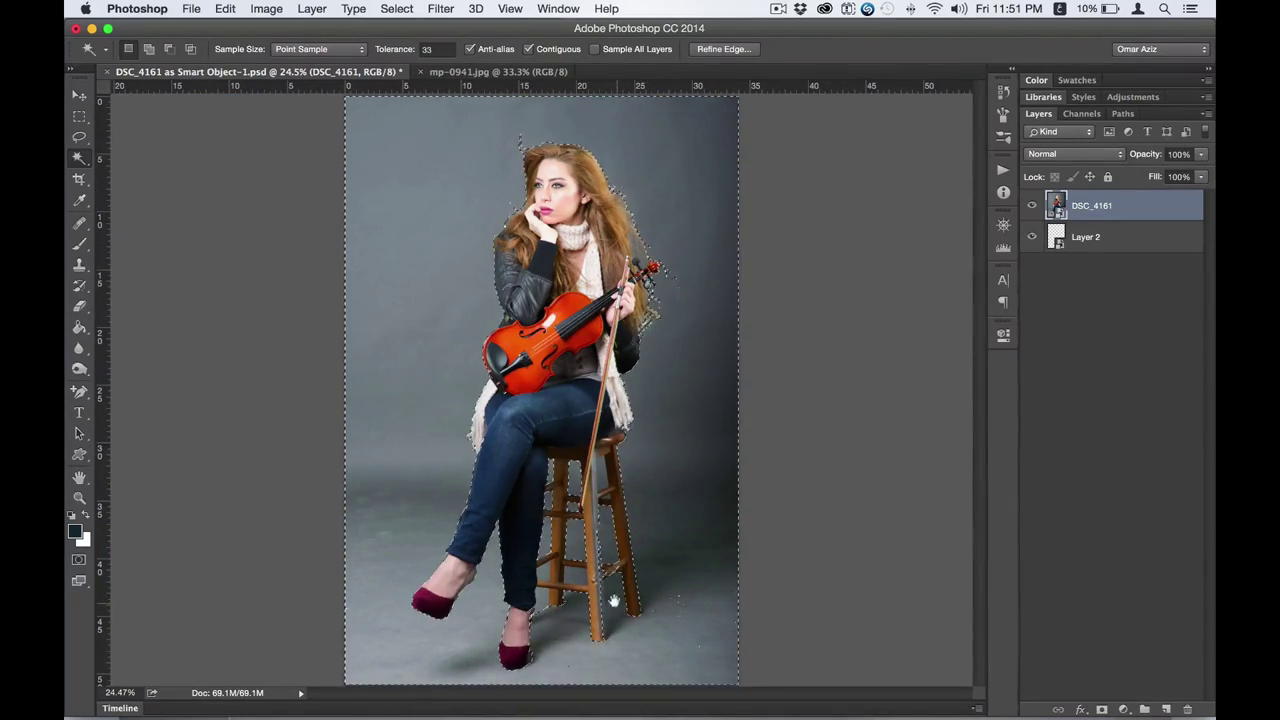
scroll(614, 601, "up", 3)
left_click_drag(614, 601, 575, 545)
key("q")
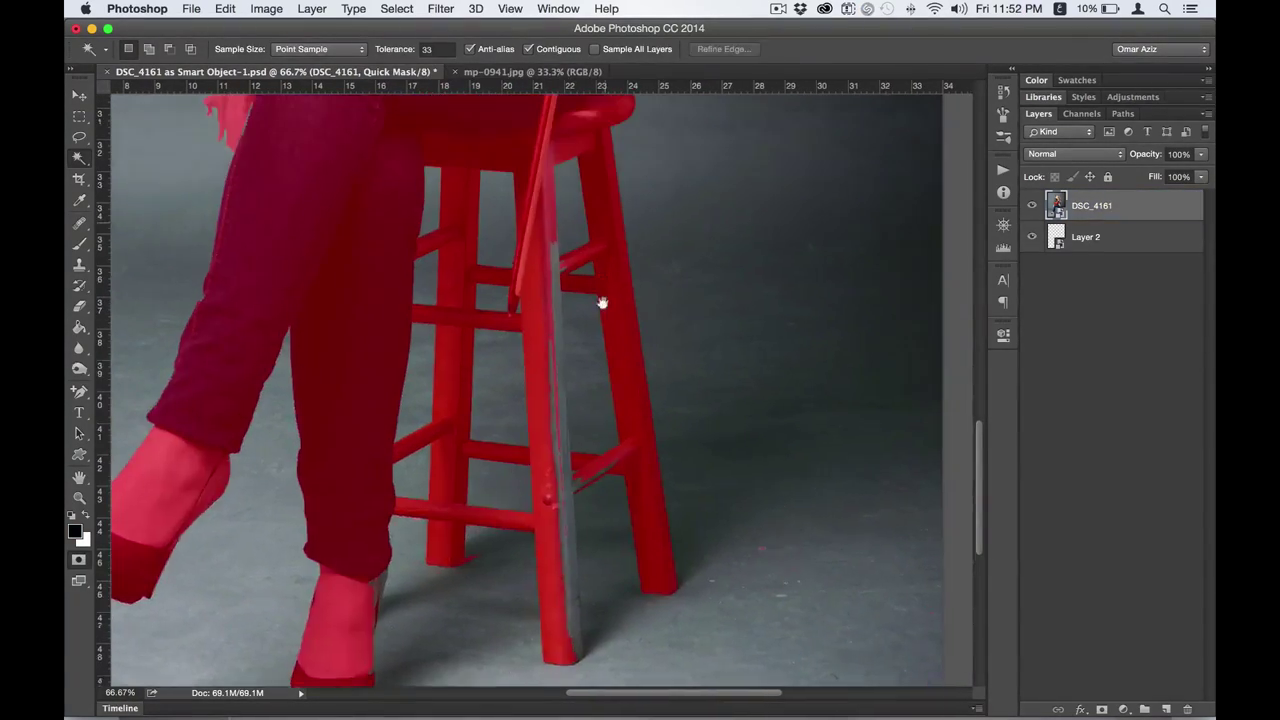
scroll(570, 300, "up", 3)
right_click(79, 136)
left_click(150, 147)
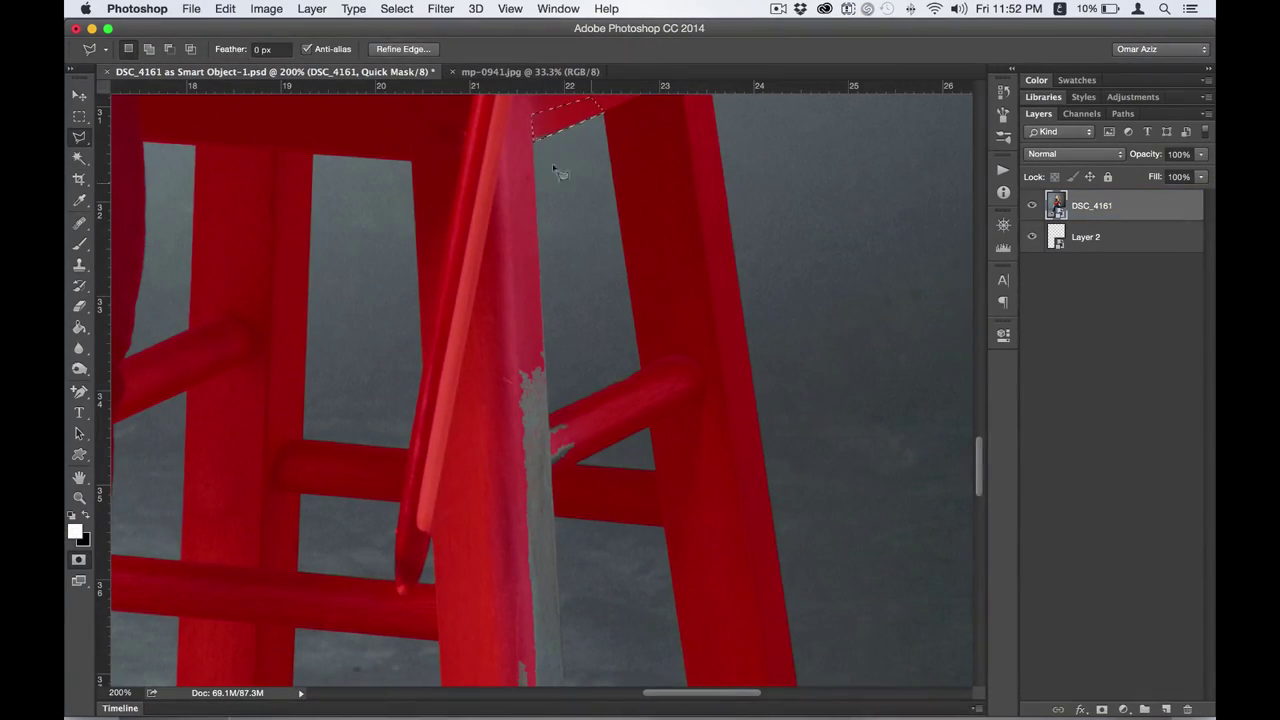
left_click(530, 132)
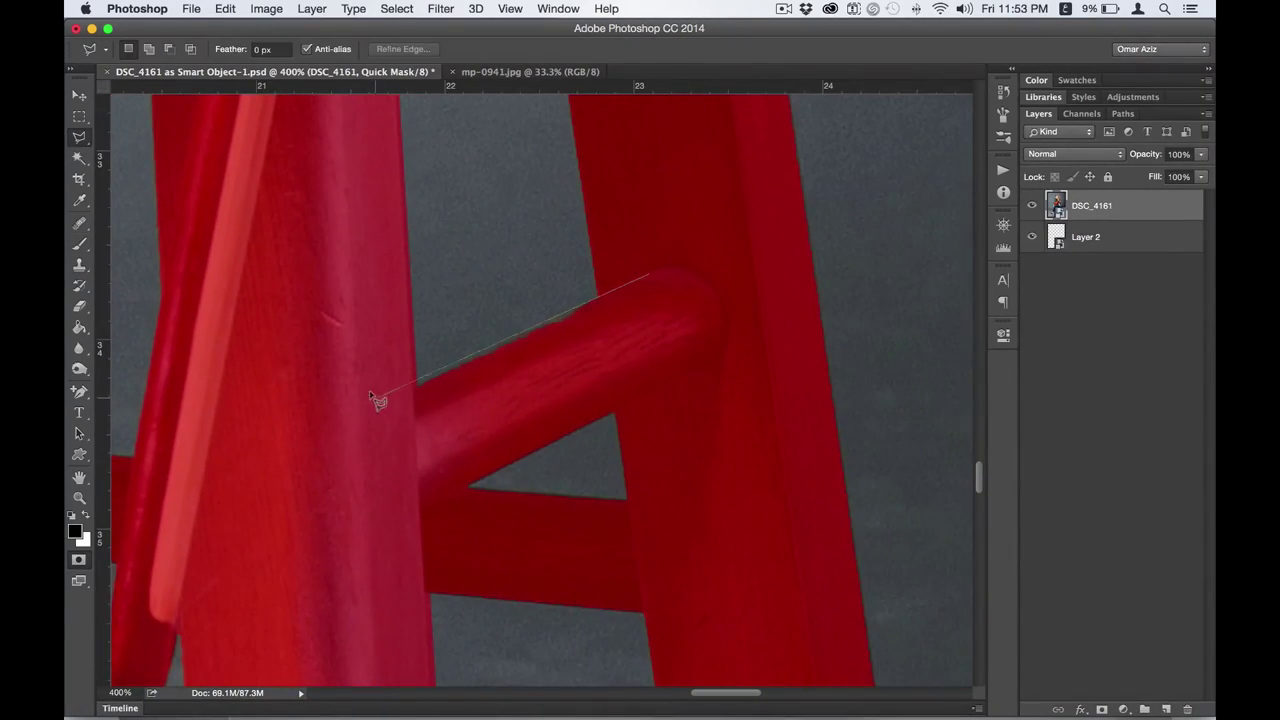
- Toggle Quick Mask off and on again, and set black as the mask paint colour
key("q")
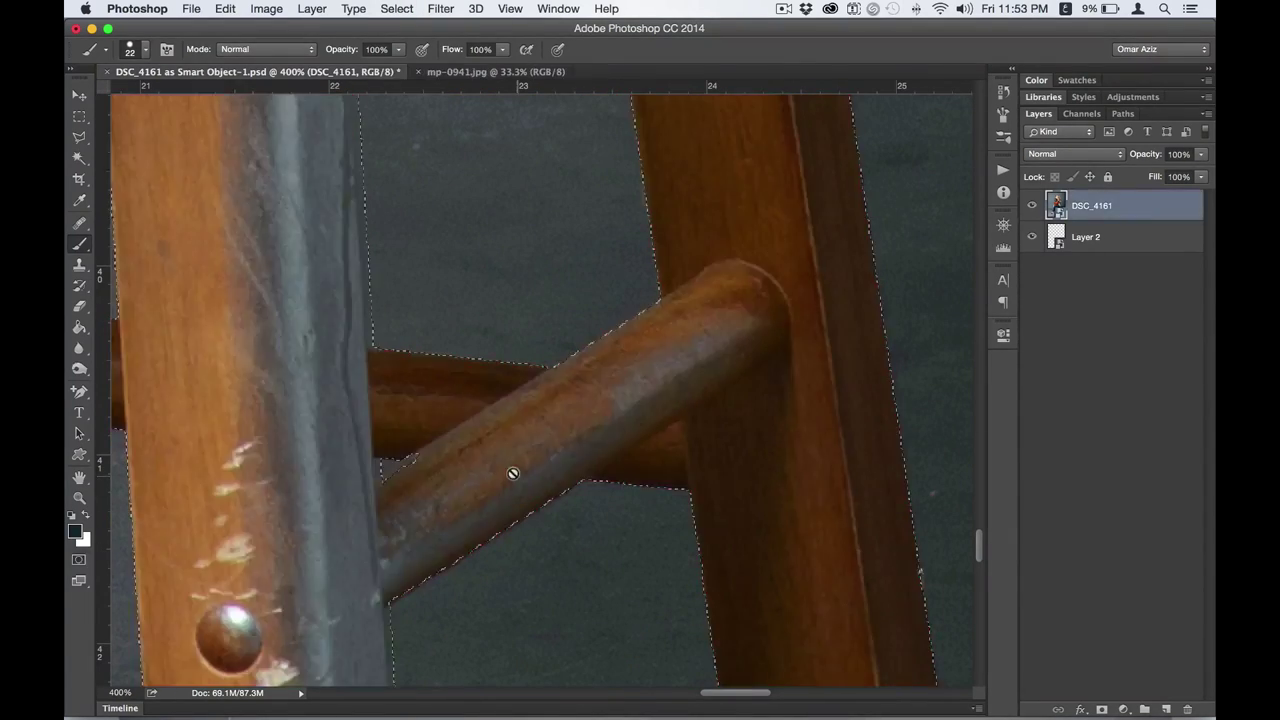
scroll(428, 486, "down", 10)
scroll(640, 383, "left", 10)
key("q")
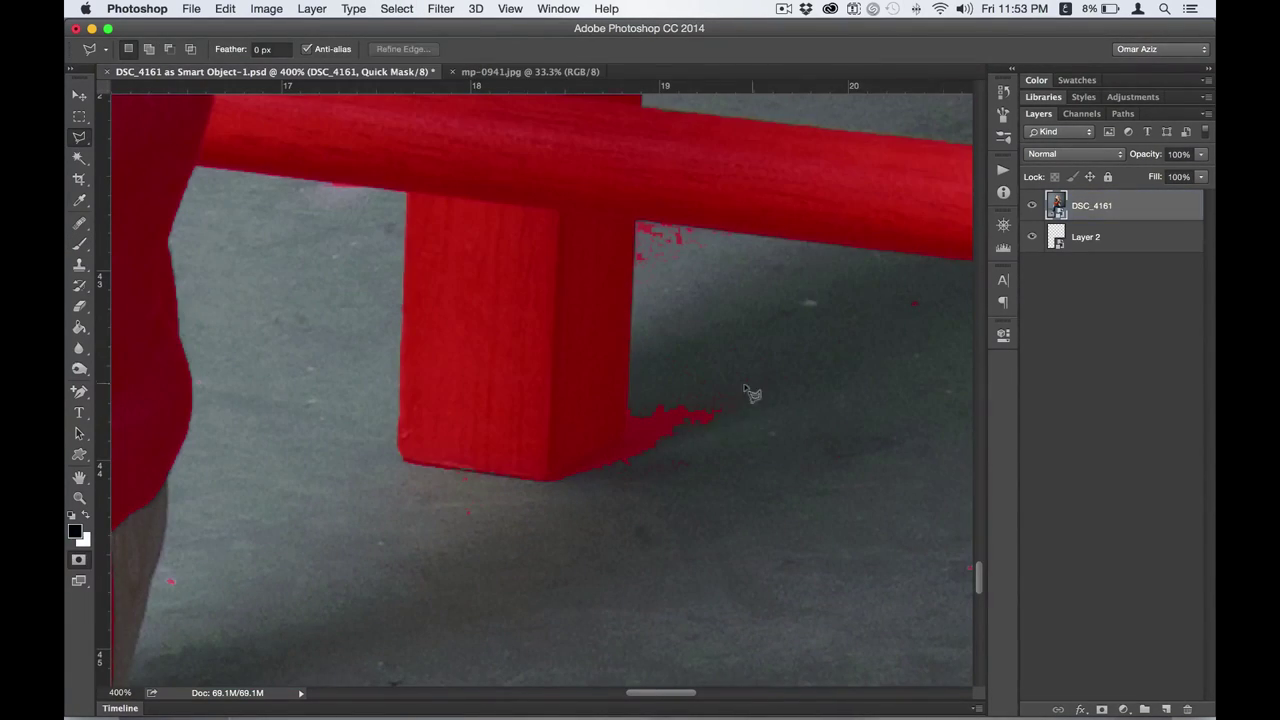
key("x")
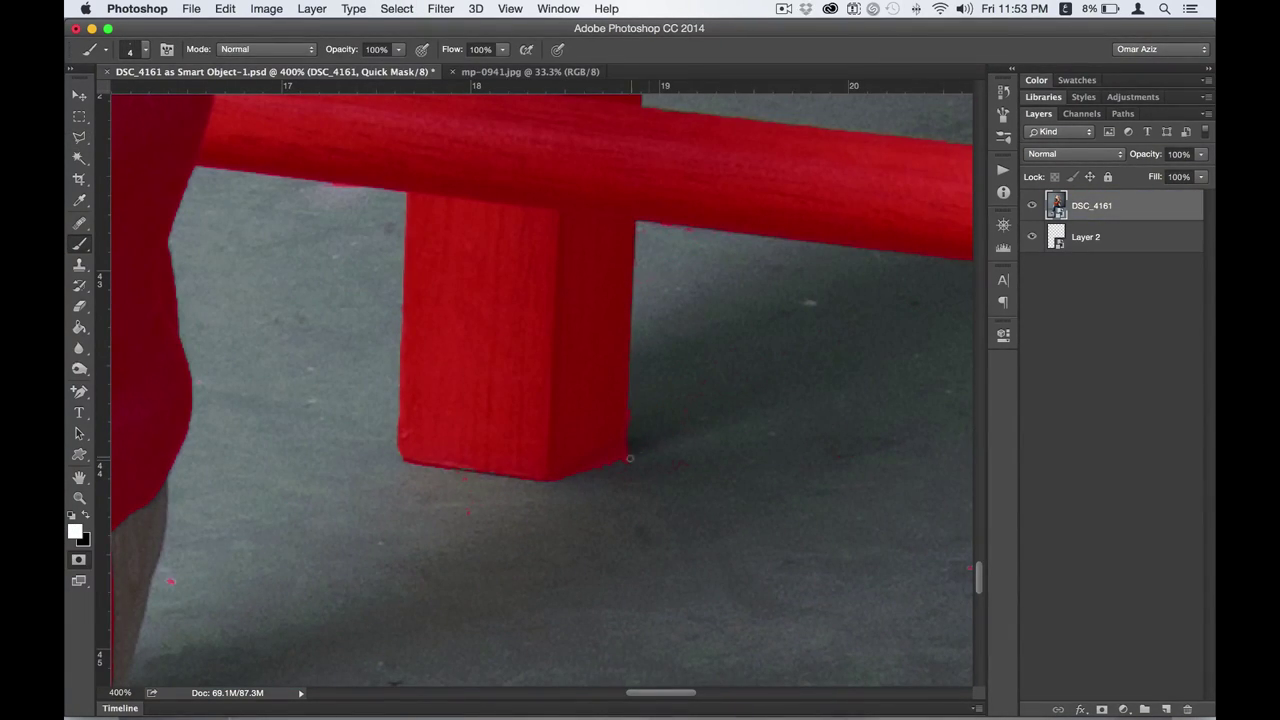
scroll(540, 390, "down", 5)
scroll(540, 390, "left", 7)
key("x")
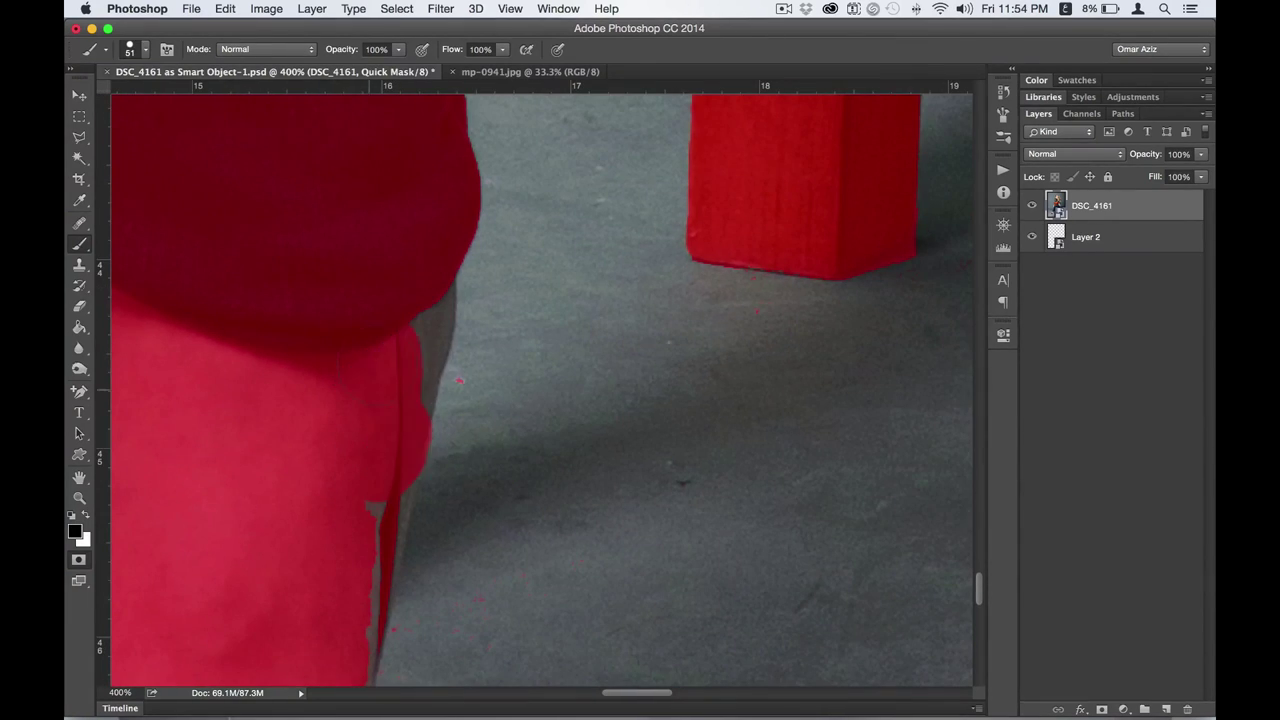
key("l")
- Paint the mask around another stool leg and foot, then exit Quick Mask to a selection
mouse_move(441, 343)
left_mouse_down()
mouse_move(481, 213)
mouse_move(440, 435)
left_mouse_up()
scroll(440, 435, "down", 5)
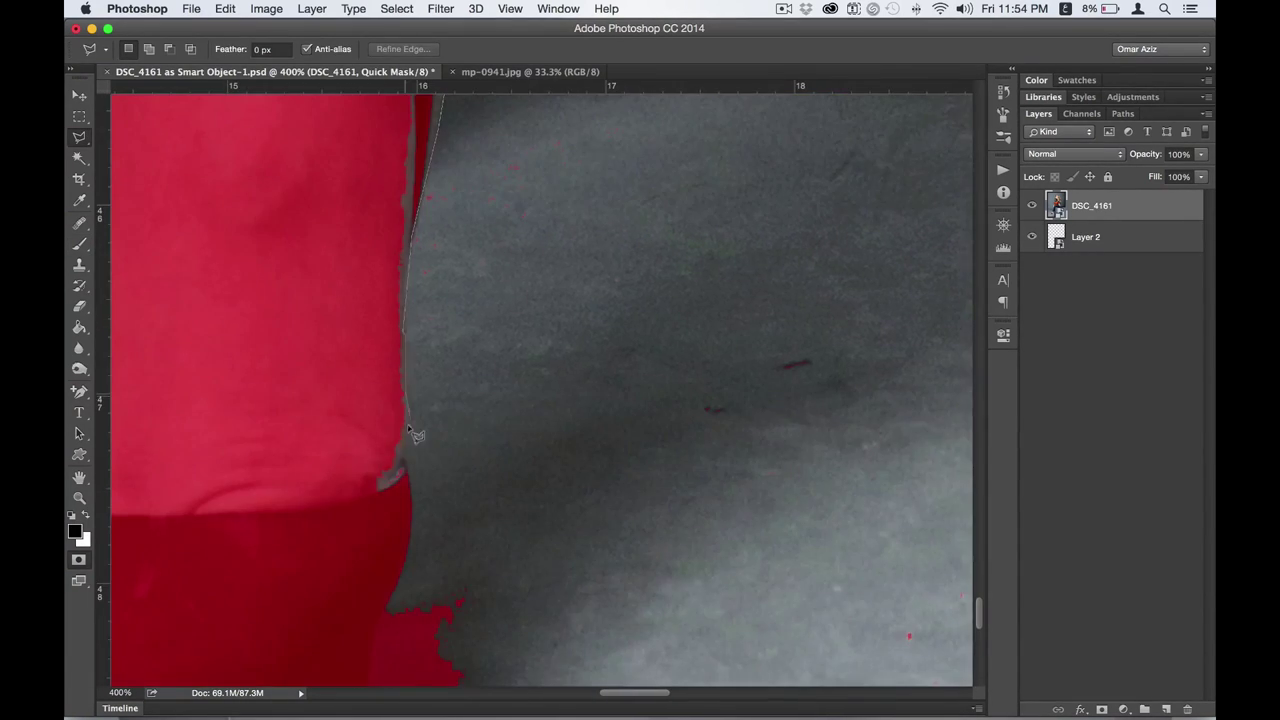
key("ctrl+minus")
scroll(530, 476, "down", 5)
key("x")
key("b")
key("ctrl+plus")
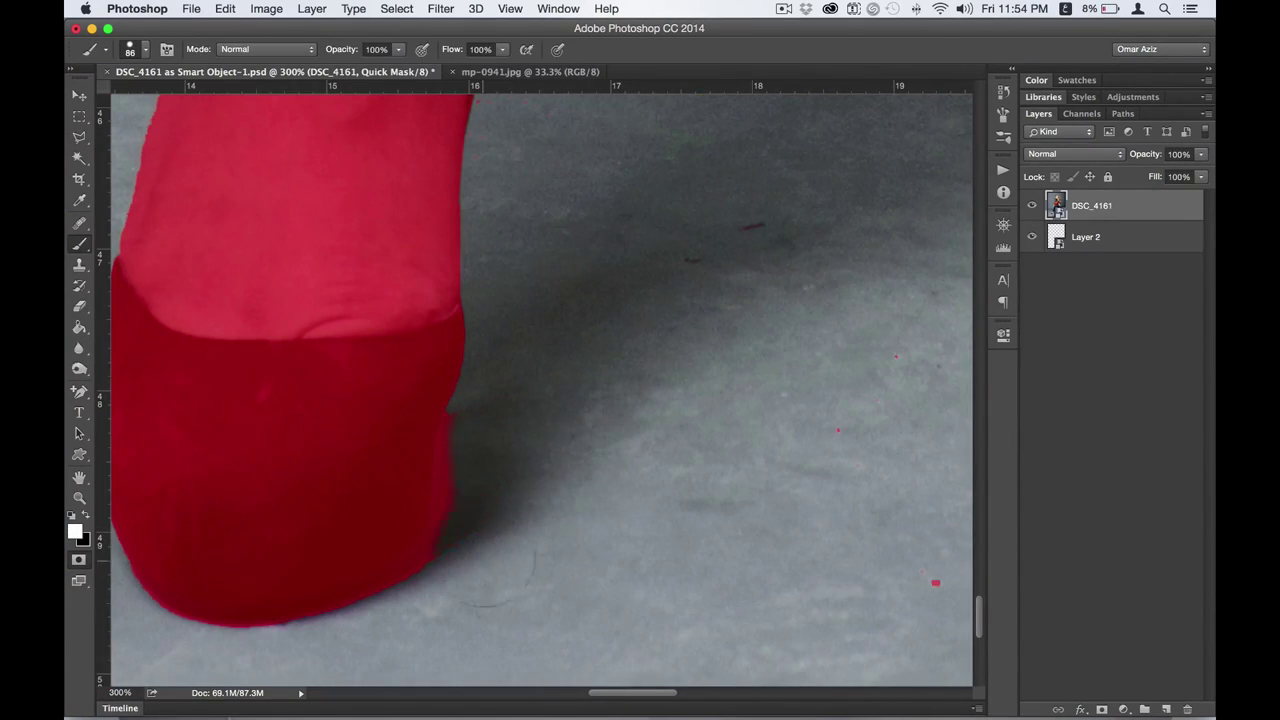
key("ctrl+0")
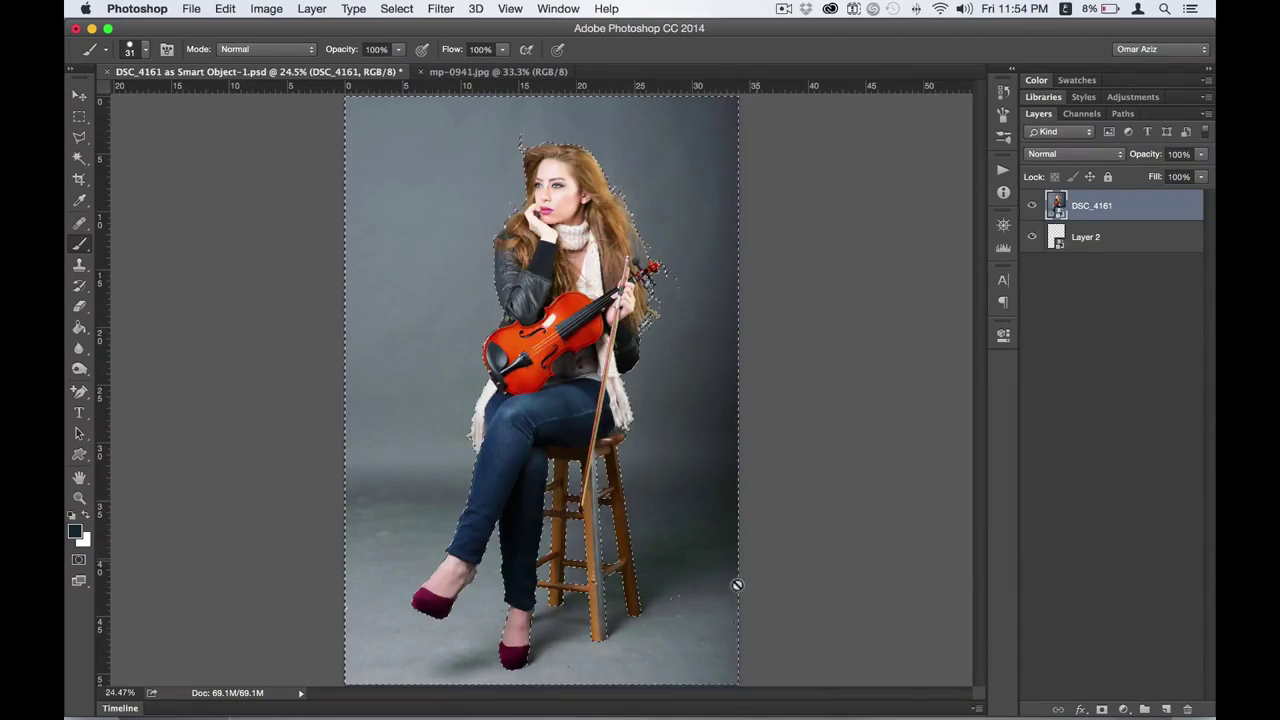
scroll(551, 491, "up", 5)
key("q")
key("ctrl+0")
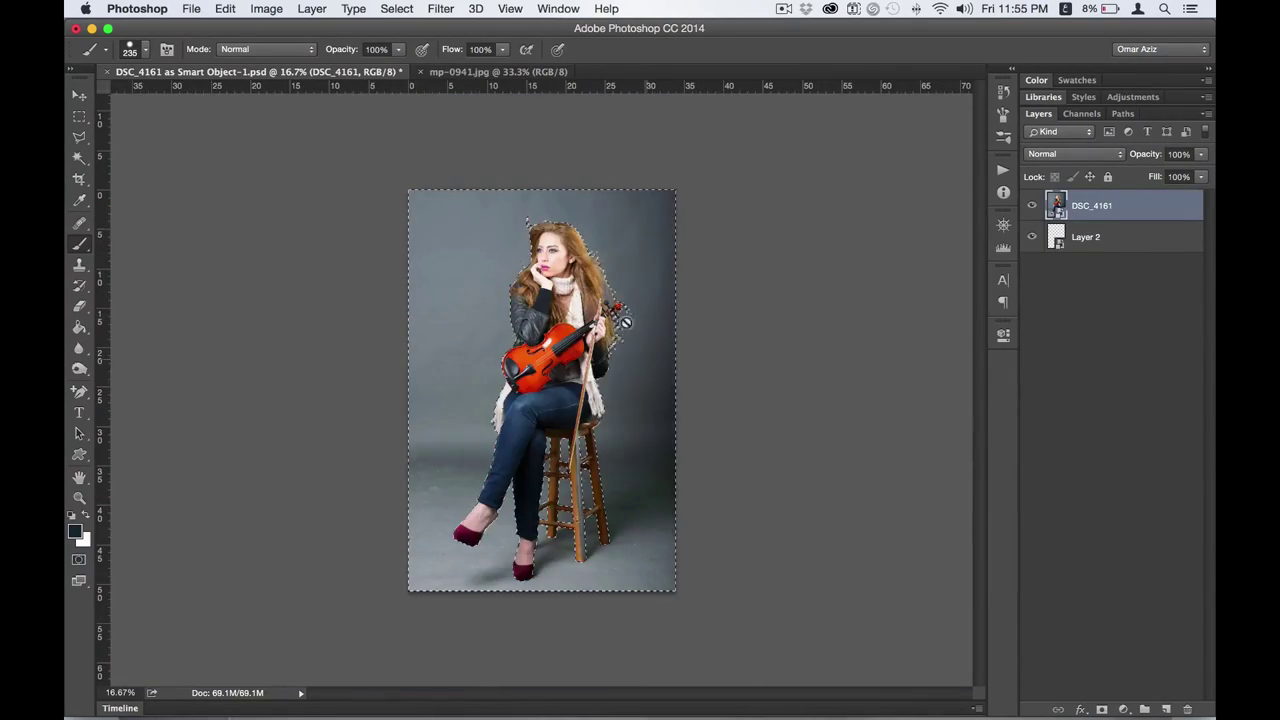
scroll(540, 300, "up", 5)
- Open Refine Edge and paint the Refine Radius over the flyaway hair edges
scroll(586, 500, "down", 5)
key("ctrl+0")
key("ctrl+alt+r")
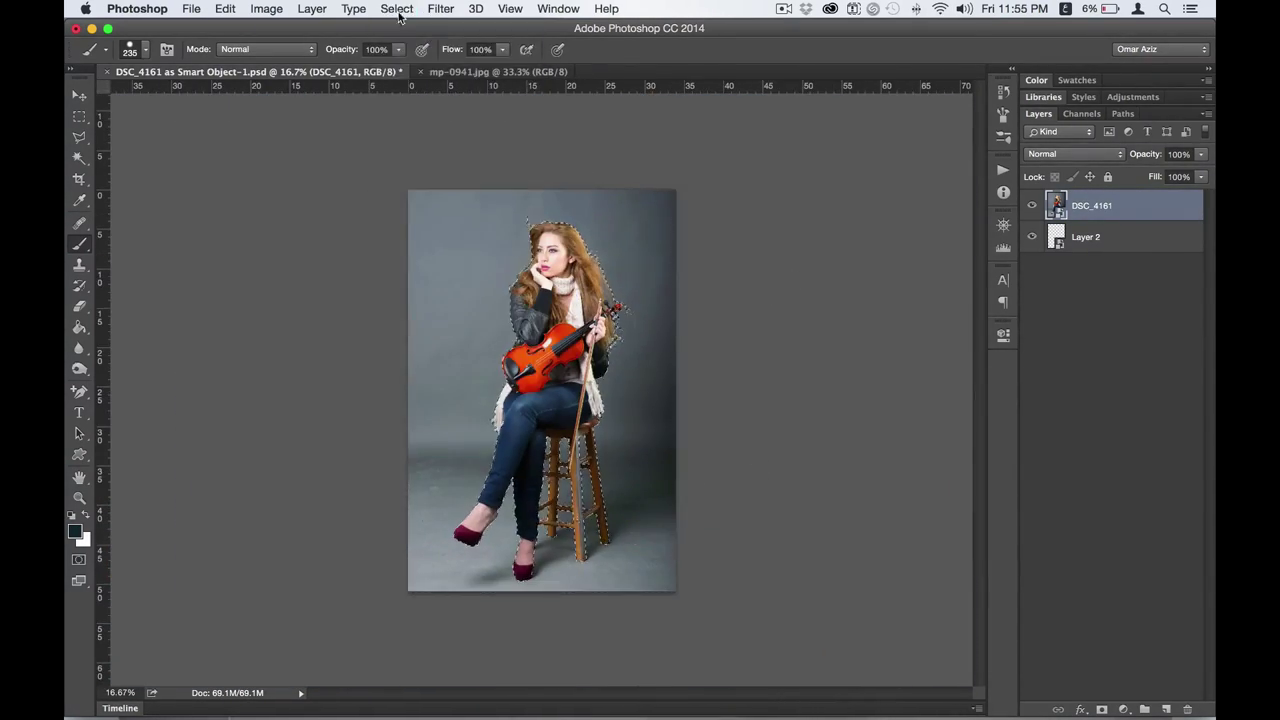
scroll(629, 277, "up", 3)
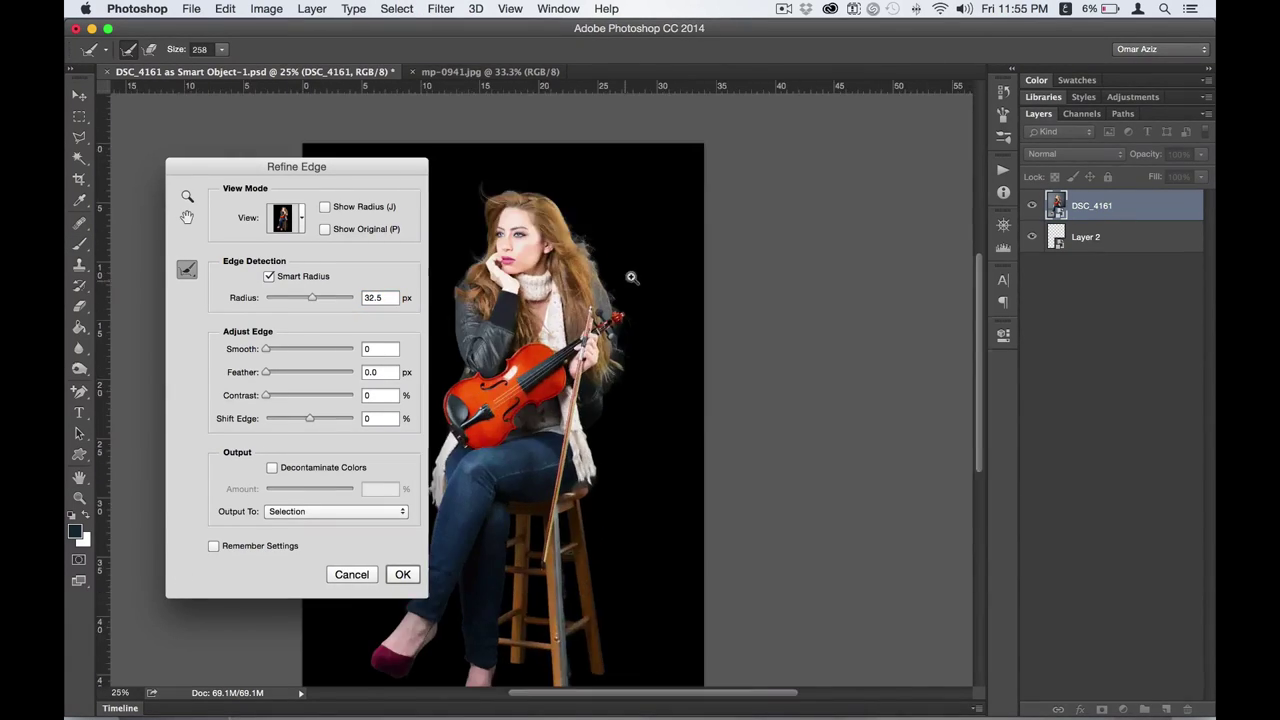
left_click_drag(296, 166, 1025, 165)
left_click_drag(360, 250, 270, 400)
mouse_move(340, 150)
left_mouse_down()
mouse_move(590, 200)
mouse_move(690, 600)
left_mouse_up()
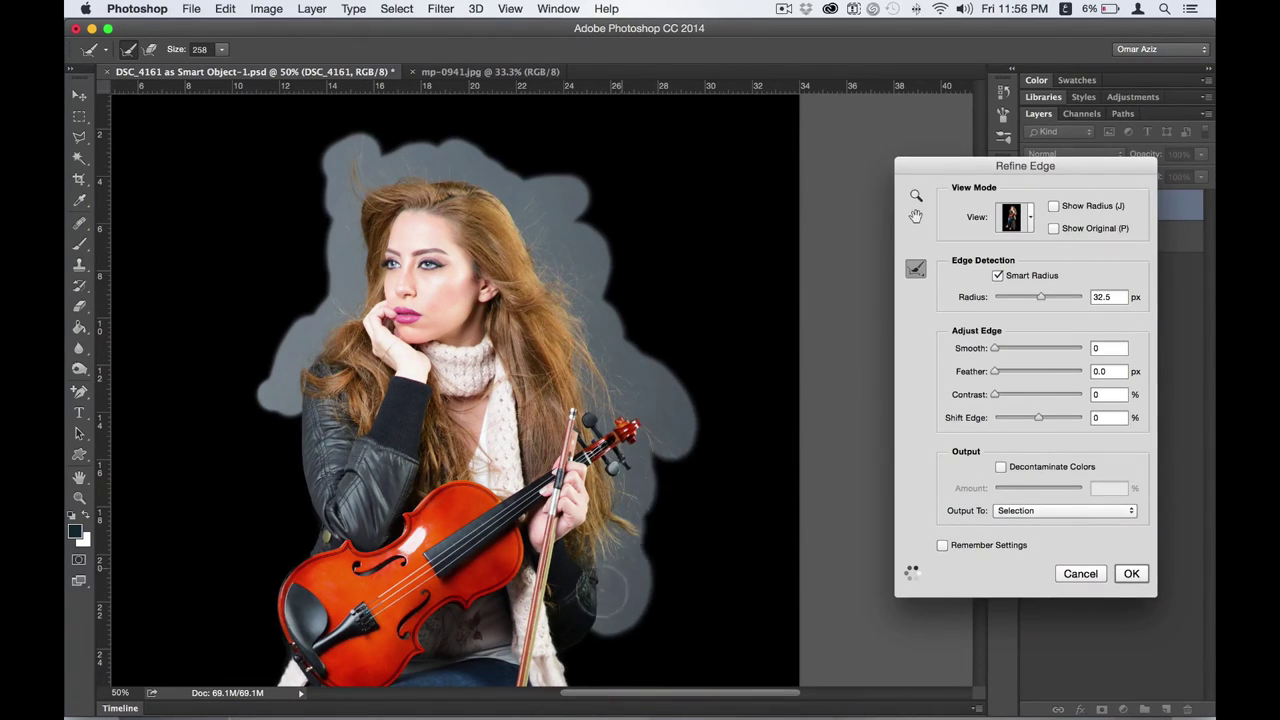
- Apply Feather 0.9 and Contrast 8, outputting to a New Layer with Layer Mask
left_click_drag(965, 371, 973, 371)
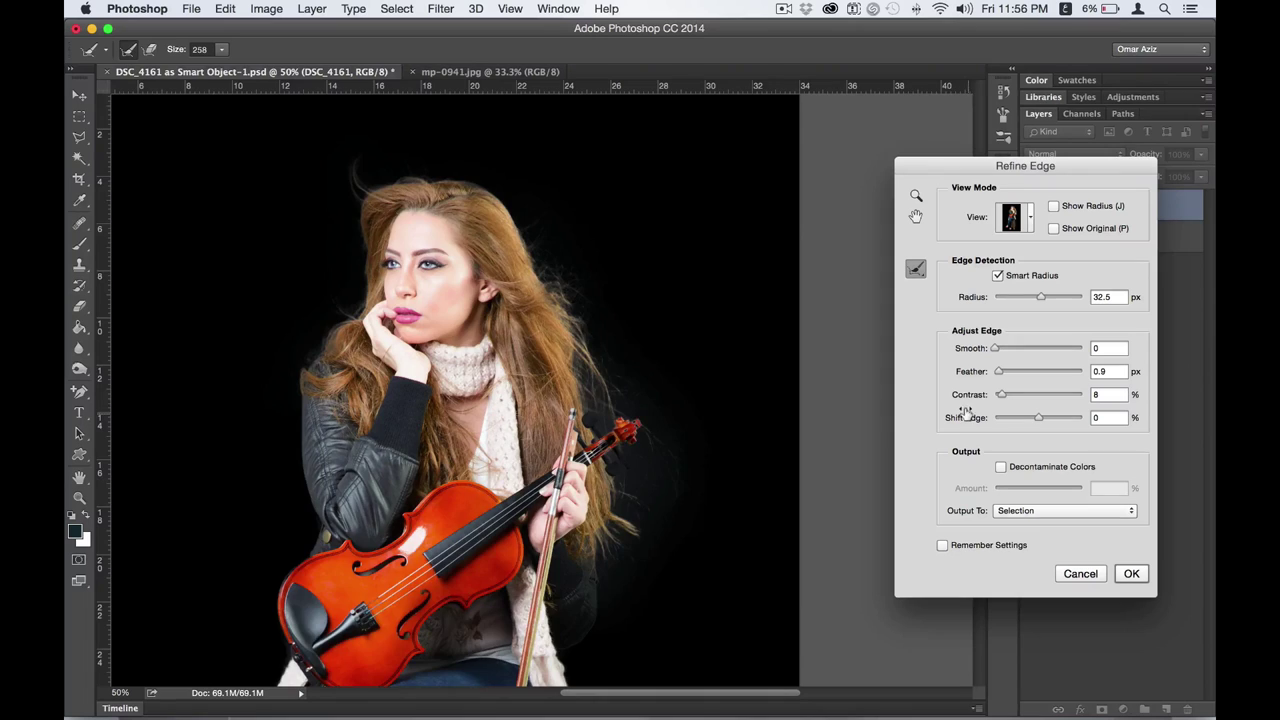
scroll(637, 467, "down", 5)
scroll(637, 467, "down", 2)
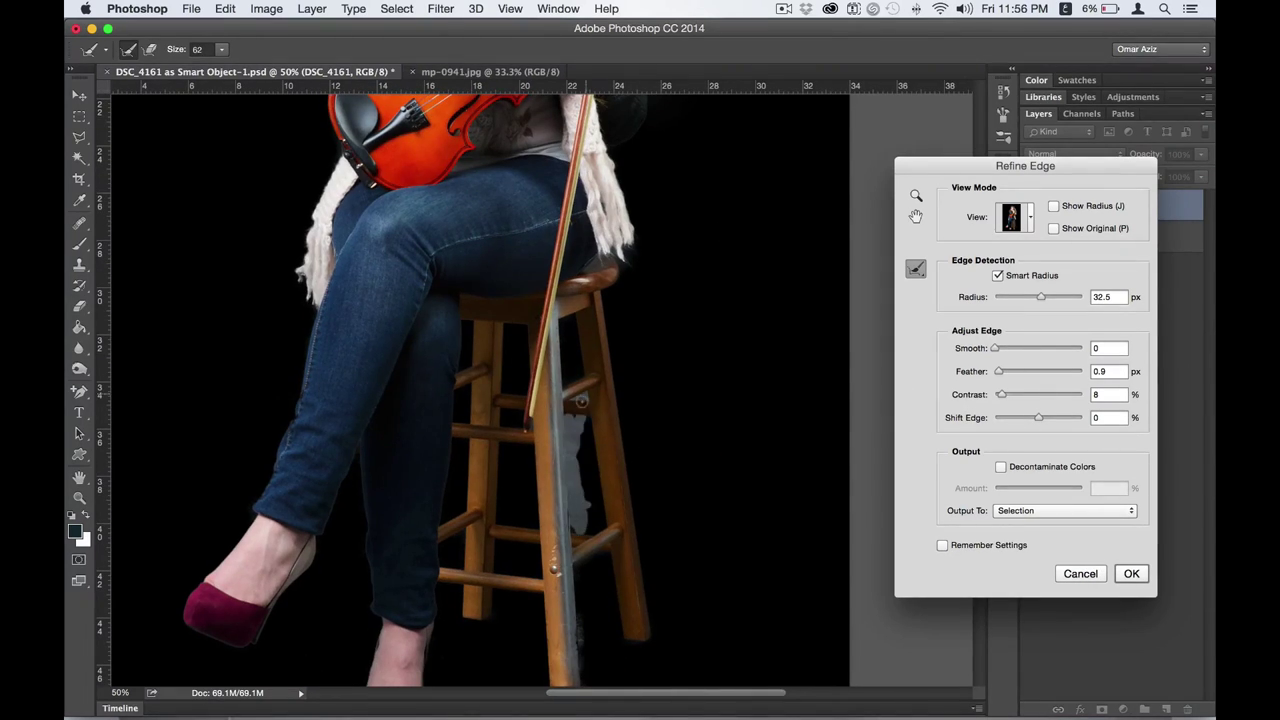
left_click(1065, 510)
left_click(1063, 543)
left_click(1131, 573)
key("v")
key("super+0")
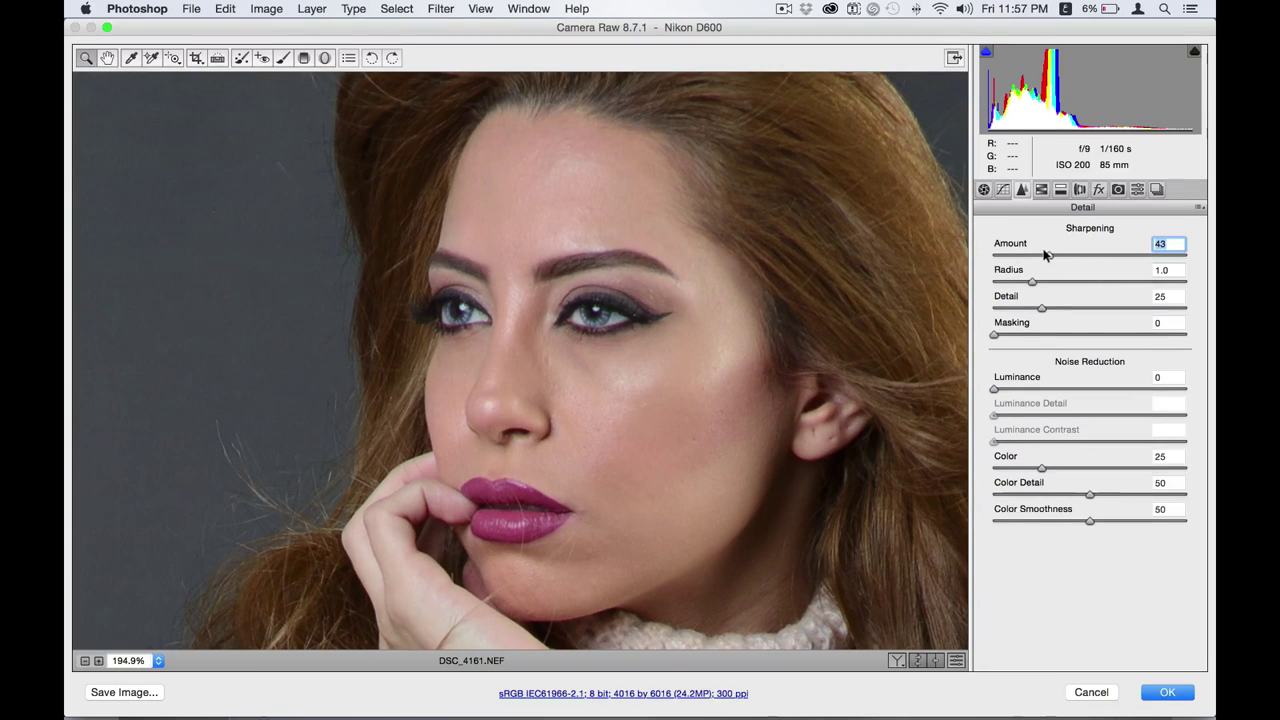
- In Camera Raw Basic, set Exposure +0.47, Shadows +22, Vibrance +20, Saturation +5, Whites 0
key("super+alt+1")
key("super+0")
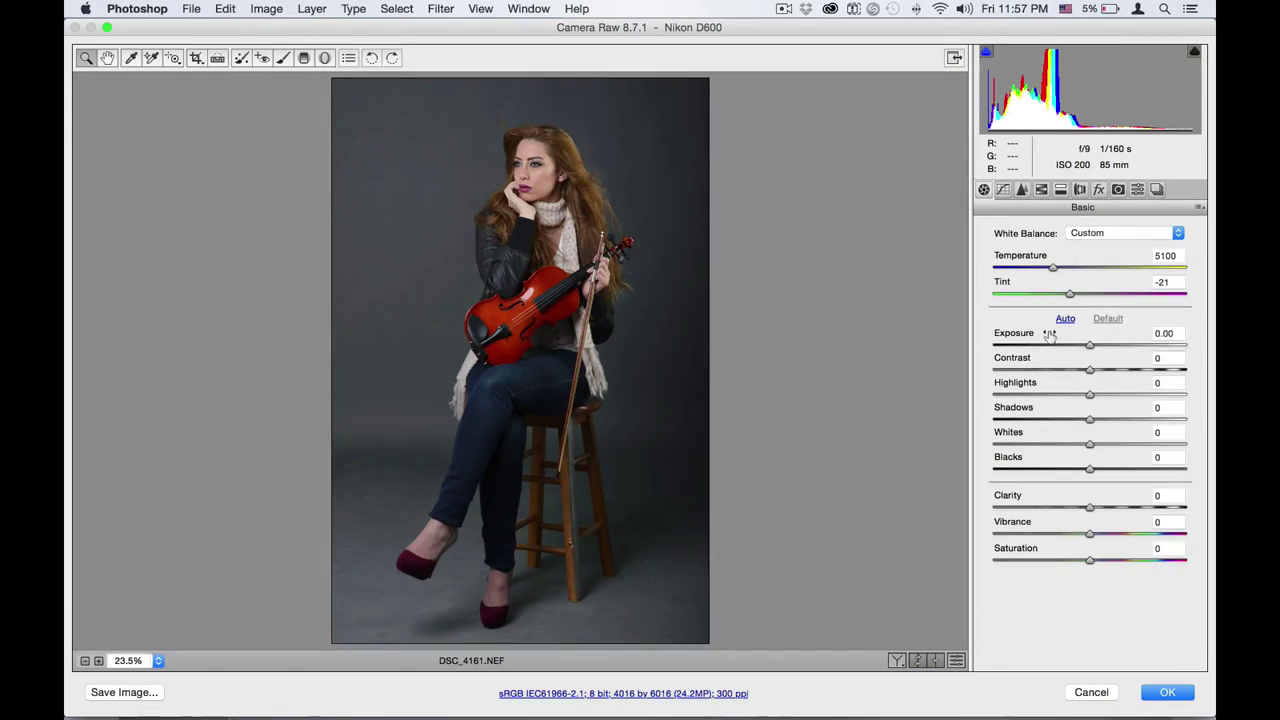
left_click_drag(1049, 334, 1058, 334)
mouse_move(1046, 407)
left_mouse_down()
mouse_move(1066, 410)
mouse_move(1053, 431)
left_mouse_up()
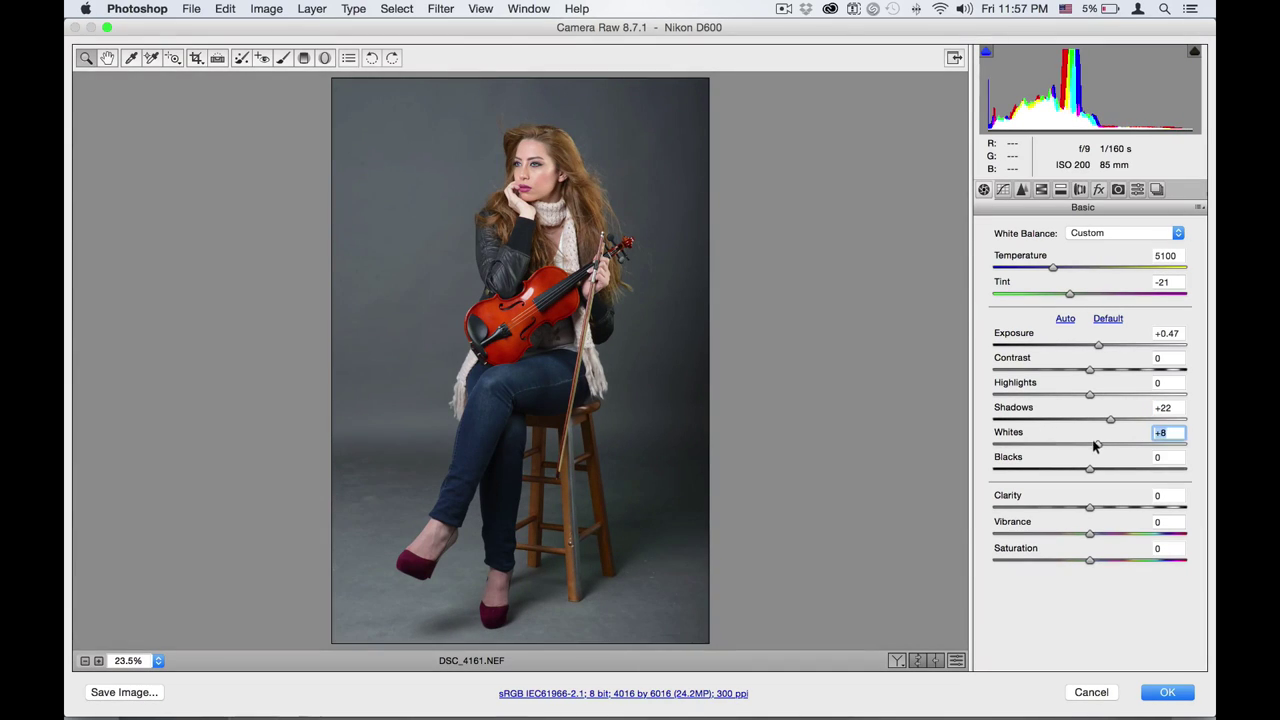
double_click(1091, 444)
left_click(1160, 522)
type("20")
key("Tab")
type("10")
key("BackSpace")
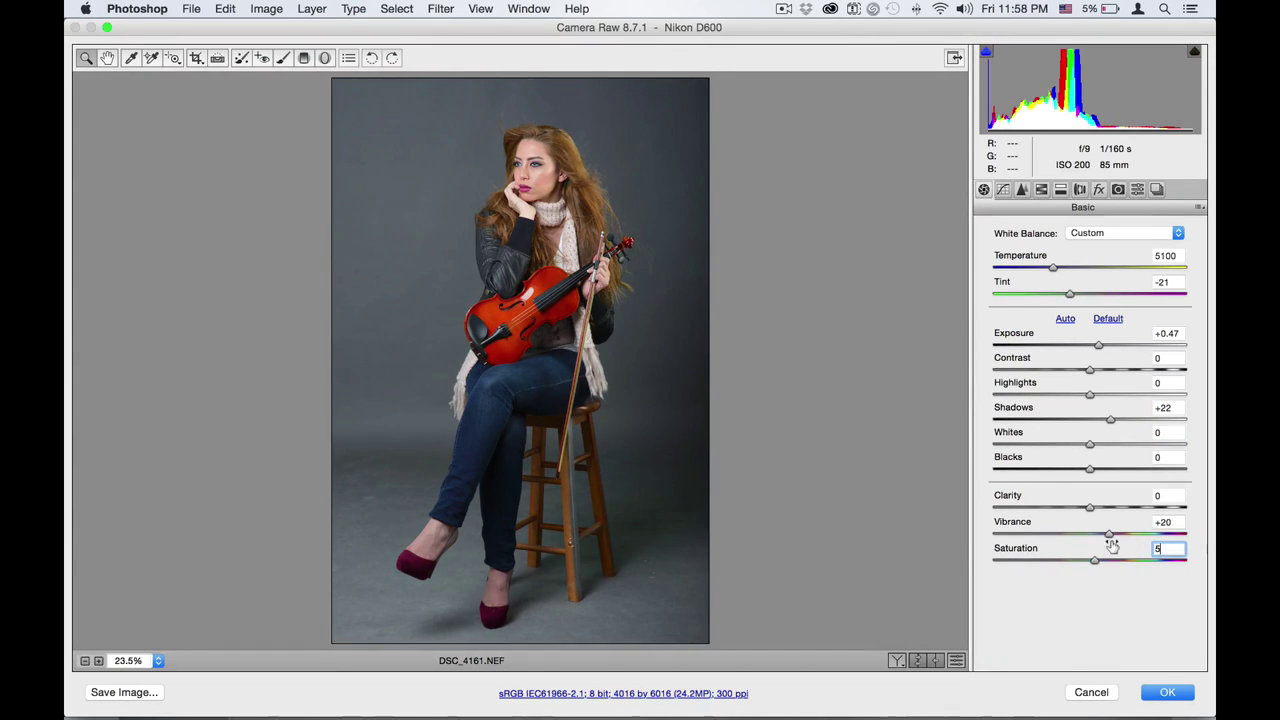
key("Return")
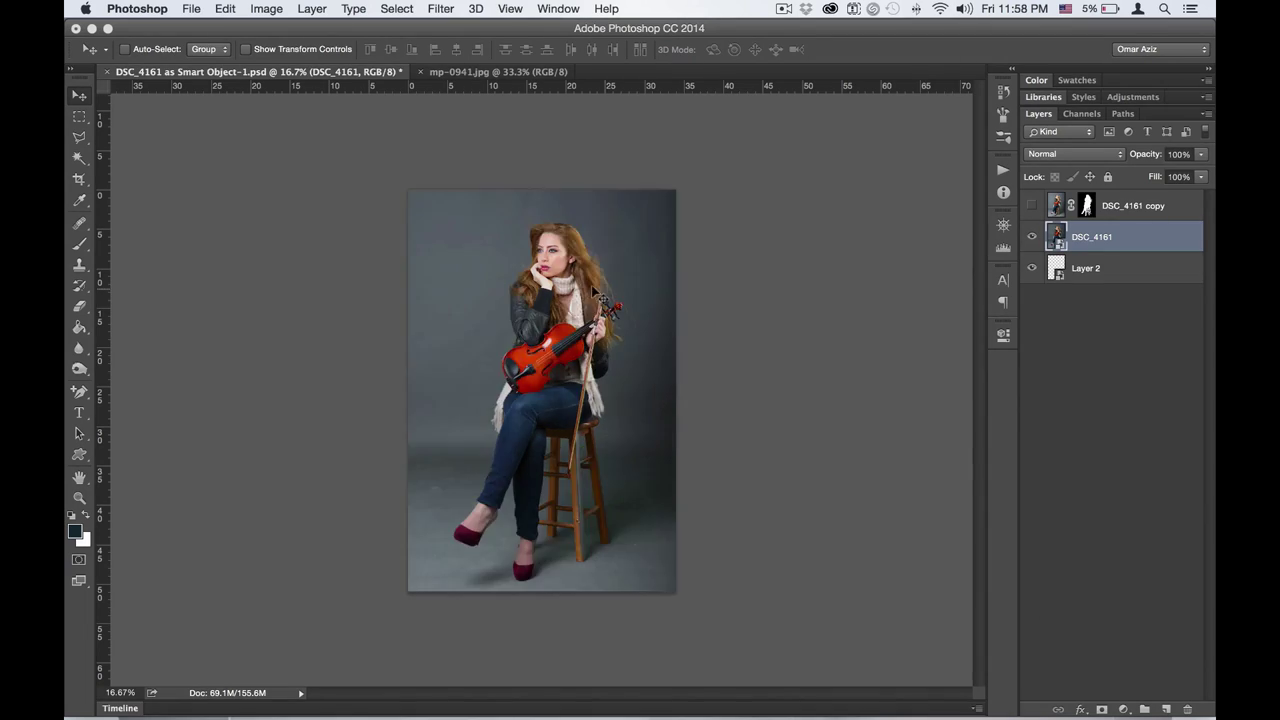
- Hide the cut-out copy layer, add an empty retouching layer and frame the face
left_click(678, 313)
key("j")
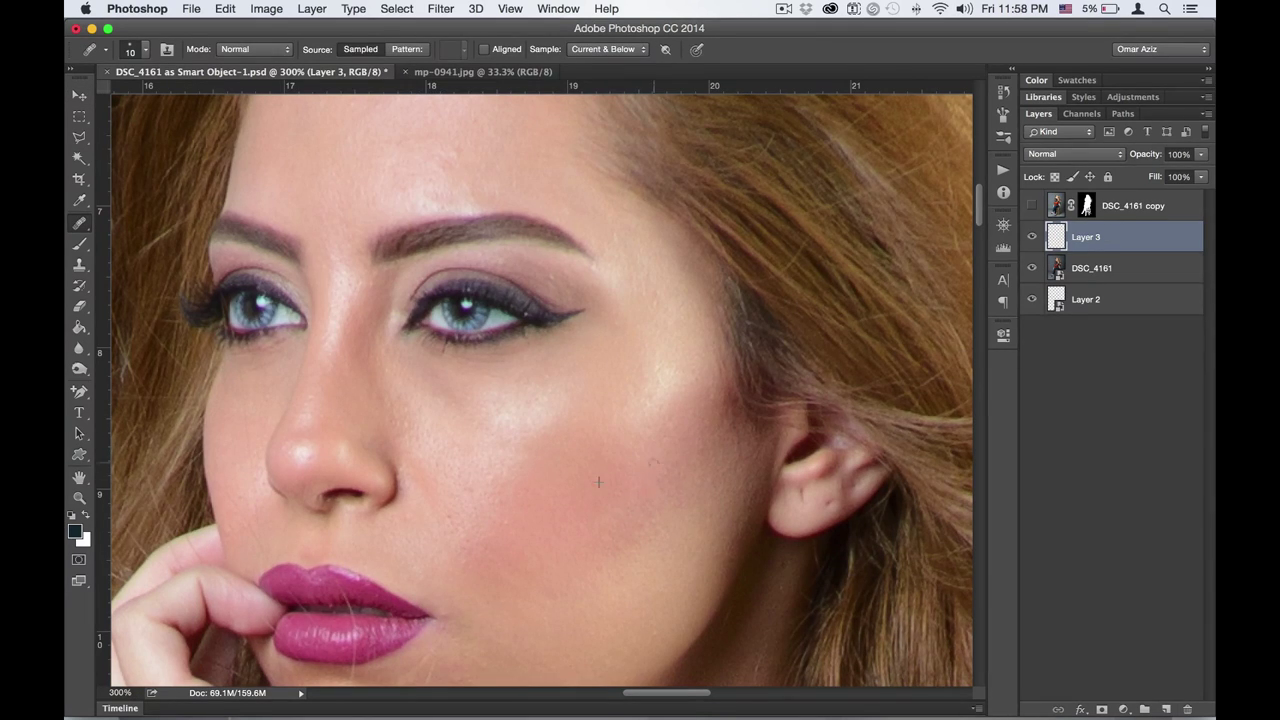
scroll(643, 378, "up", 3)
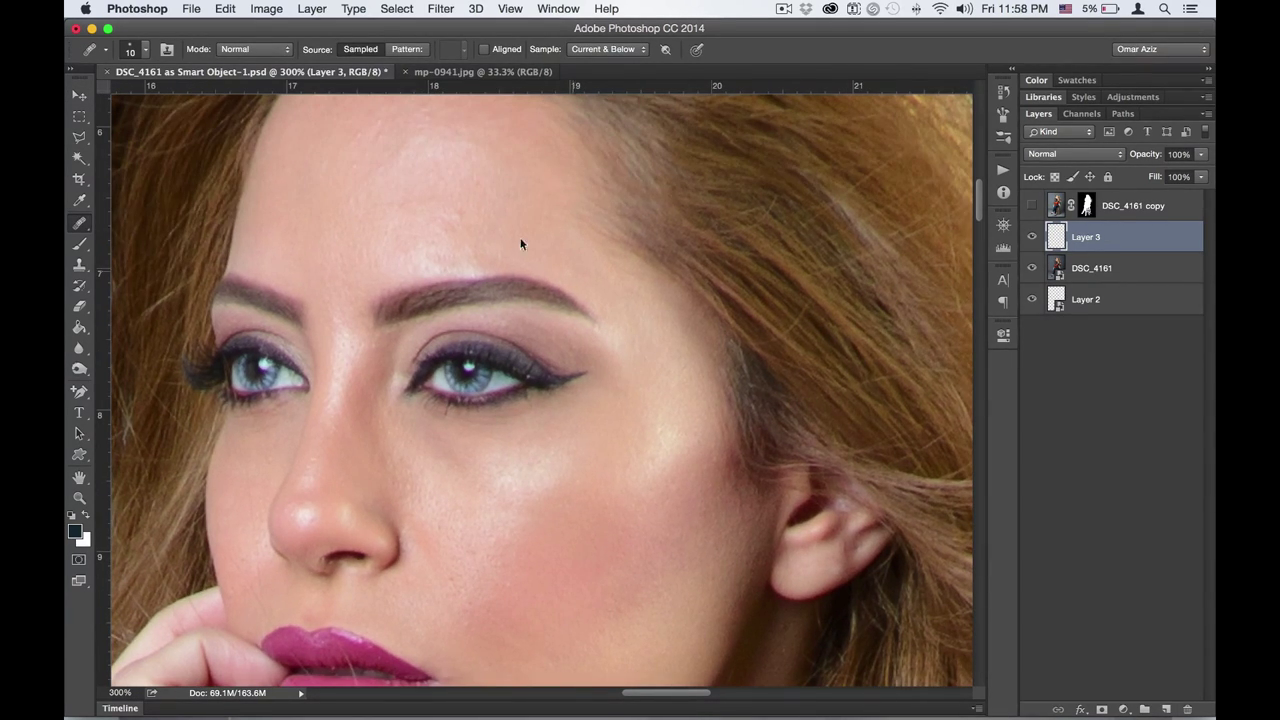
left_click_drag(474, 258, 505, 383)
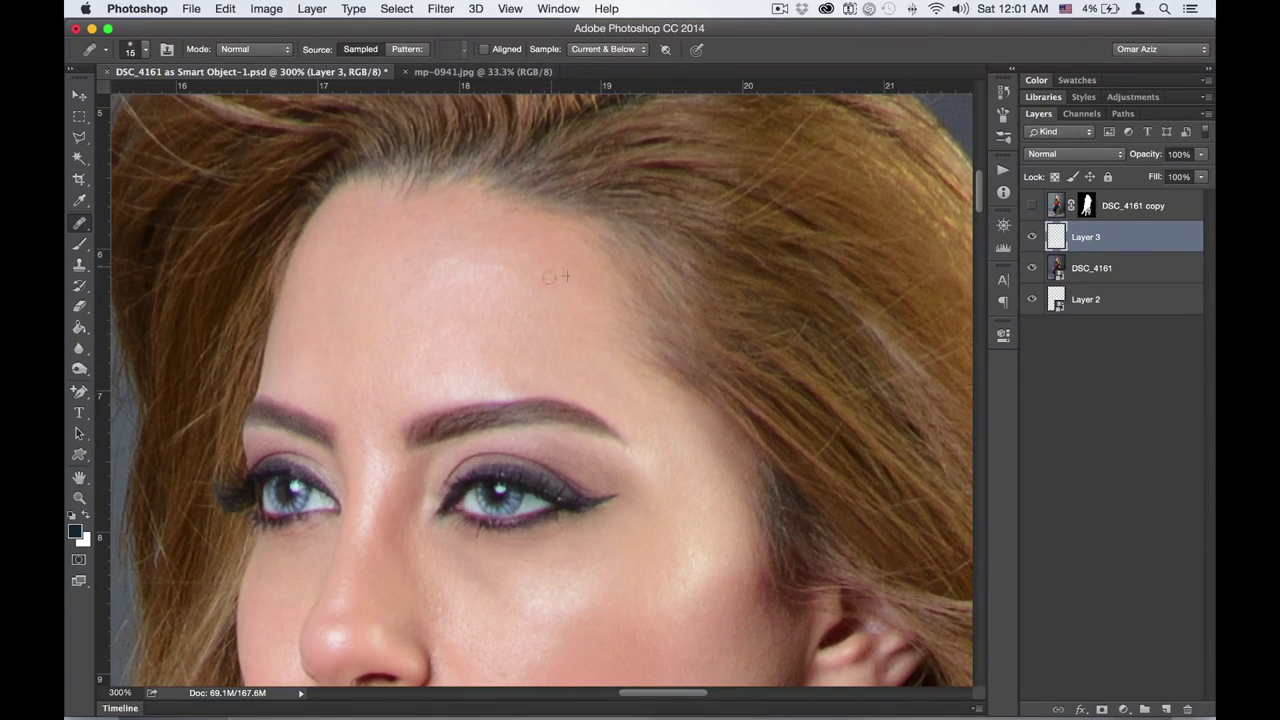
scroll(523, 521, "down", 8)
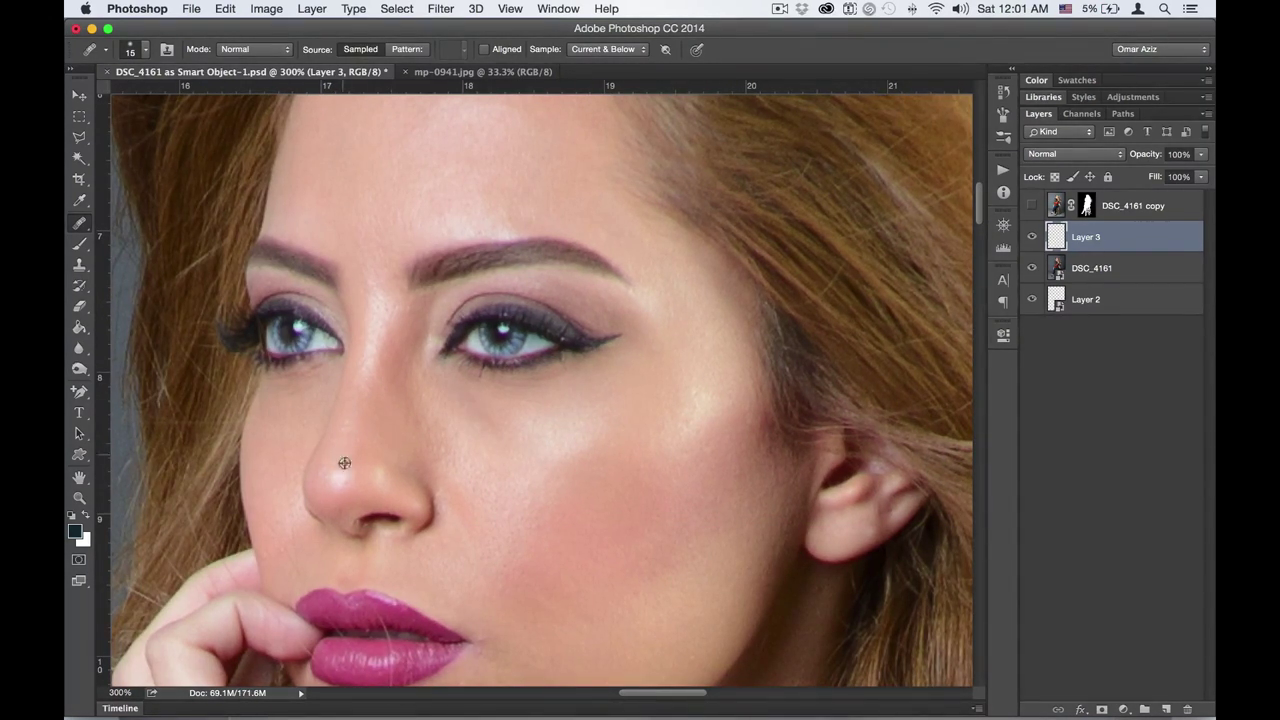
scroll(376, 322, "up", 6)
scroll(423, 271, "down", 6)
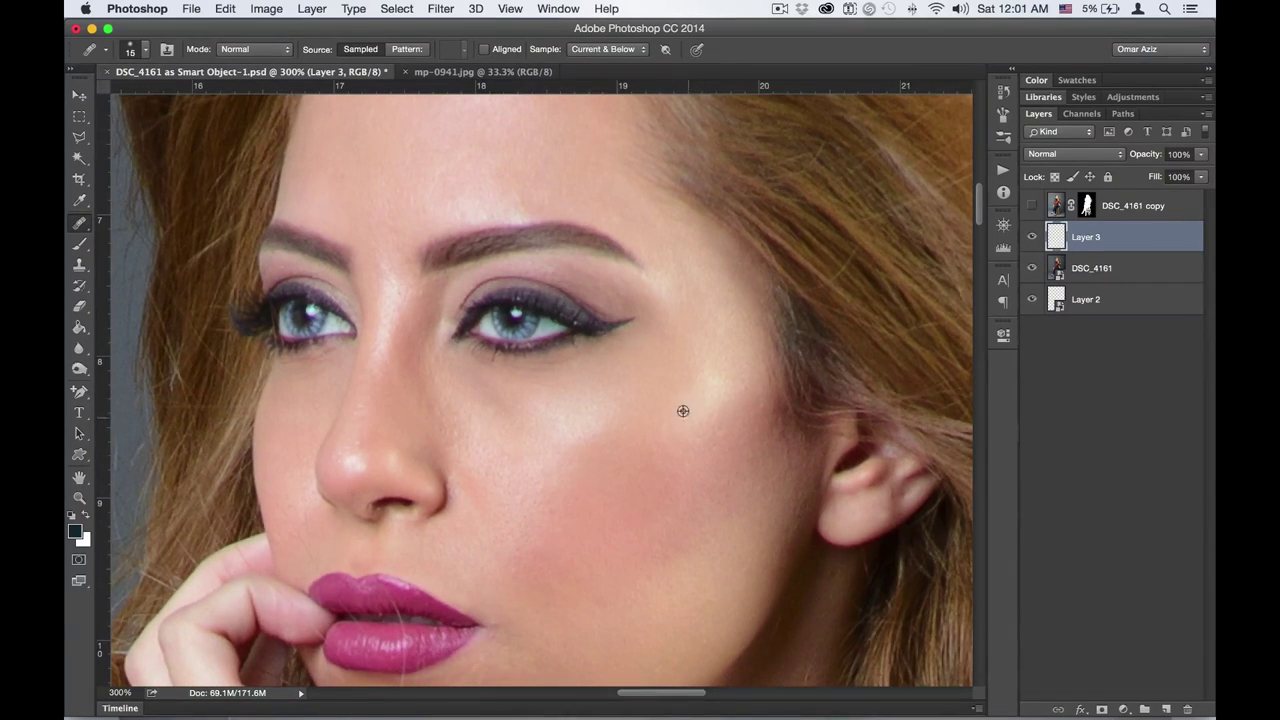
scroll(683, 411, "up", 1)
scroll(626, 286, "up", 2)
scroll(597, 434, "down", 5)
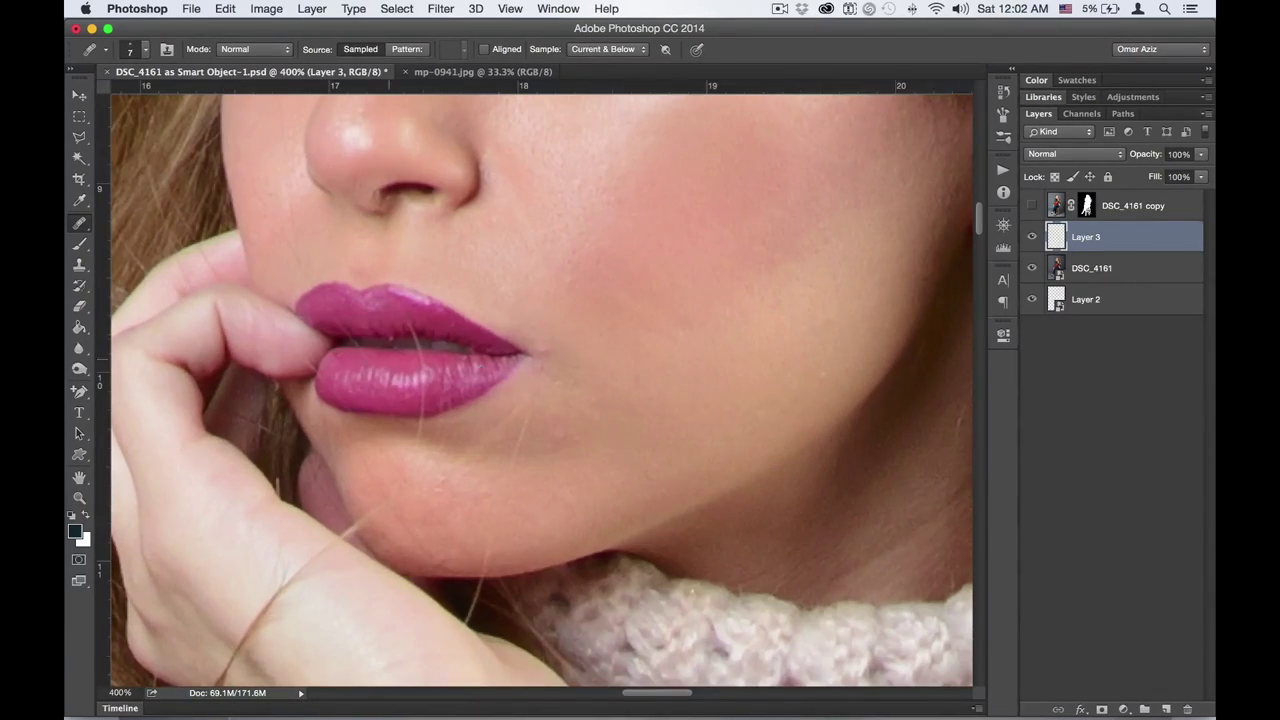
scroll(399, 326, "up", 1)
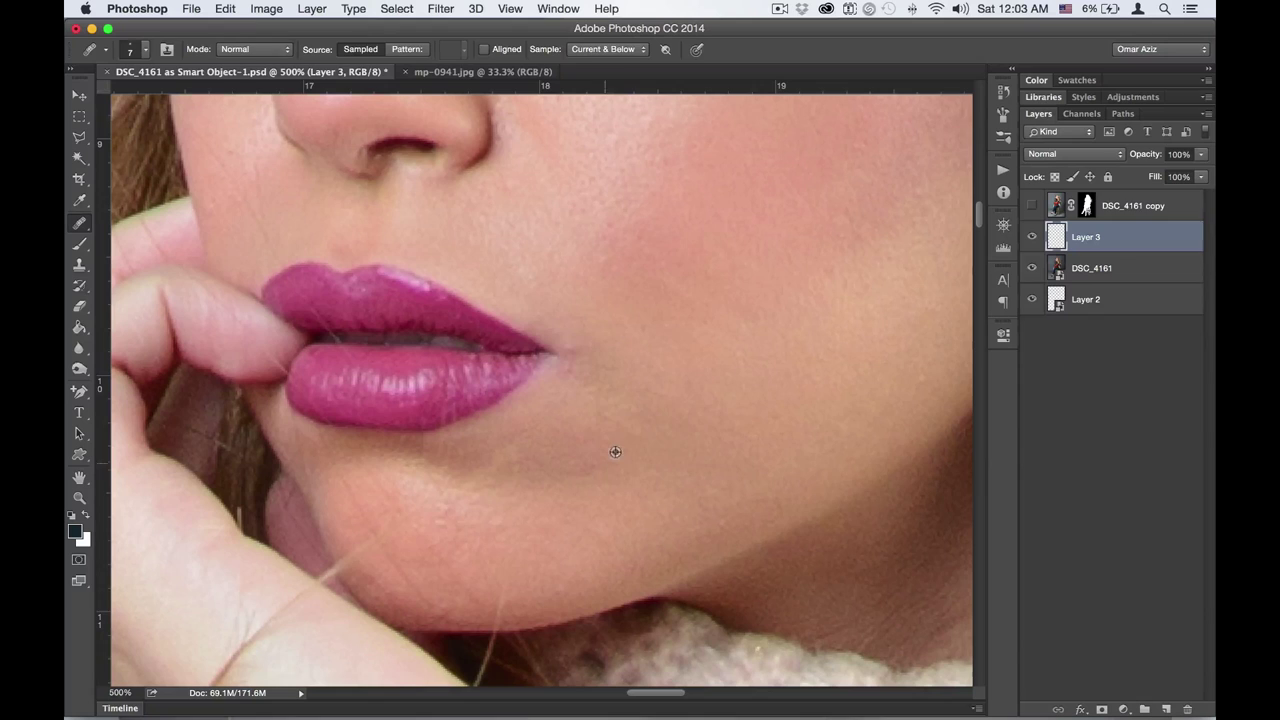
- Clone Stamp over blemishes around the lips with a small brush
key("bracketleft")
key("bracketright")
key("bracketright")
key("bracketright")
scroll(421, 432, "up", 2)
scroll(421, 432, "left", 3)
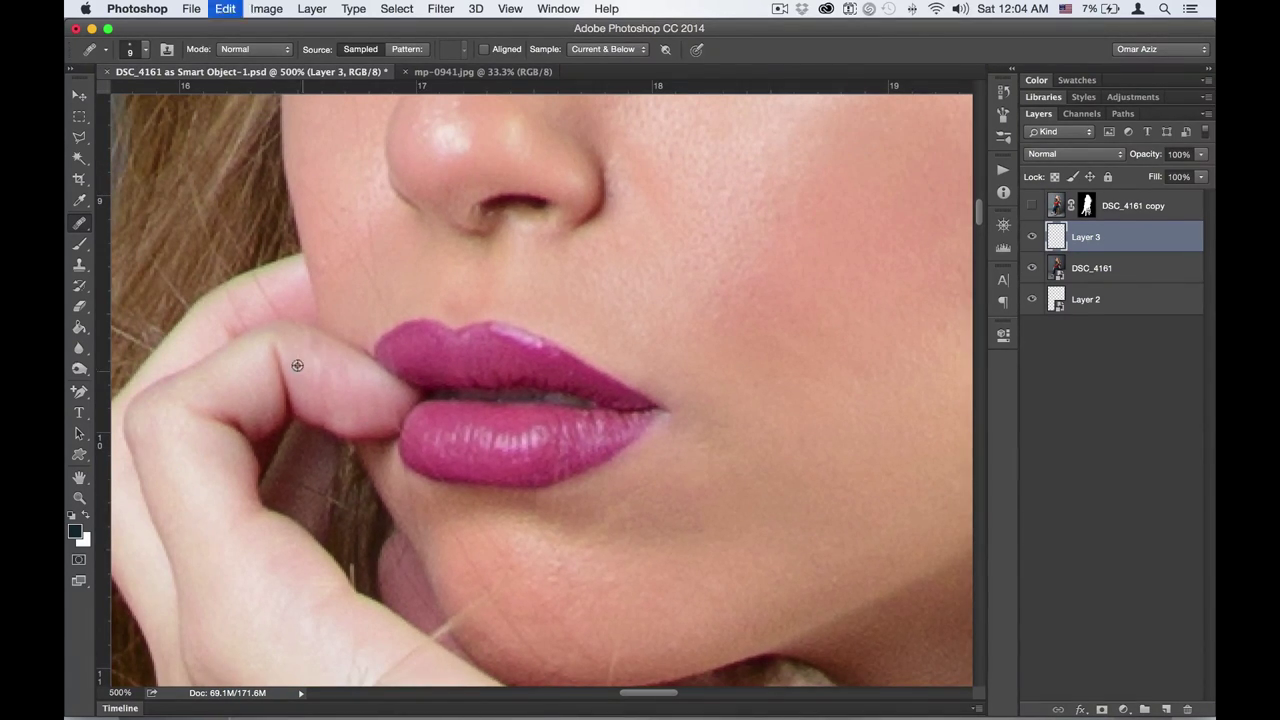
key("bracketleft")
key("bracketleft")
key("bracketleft")
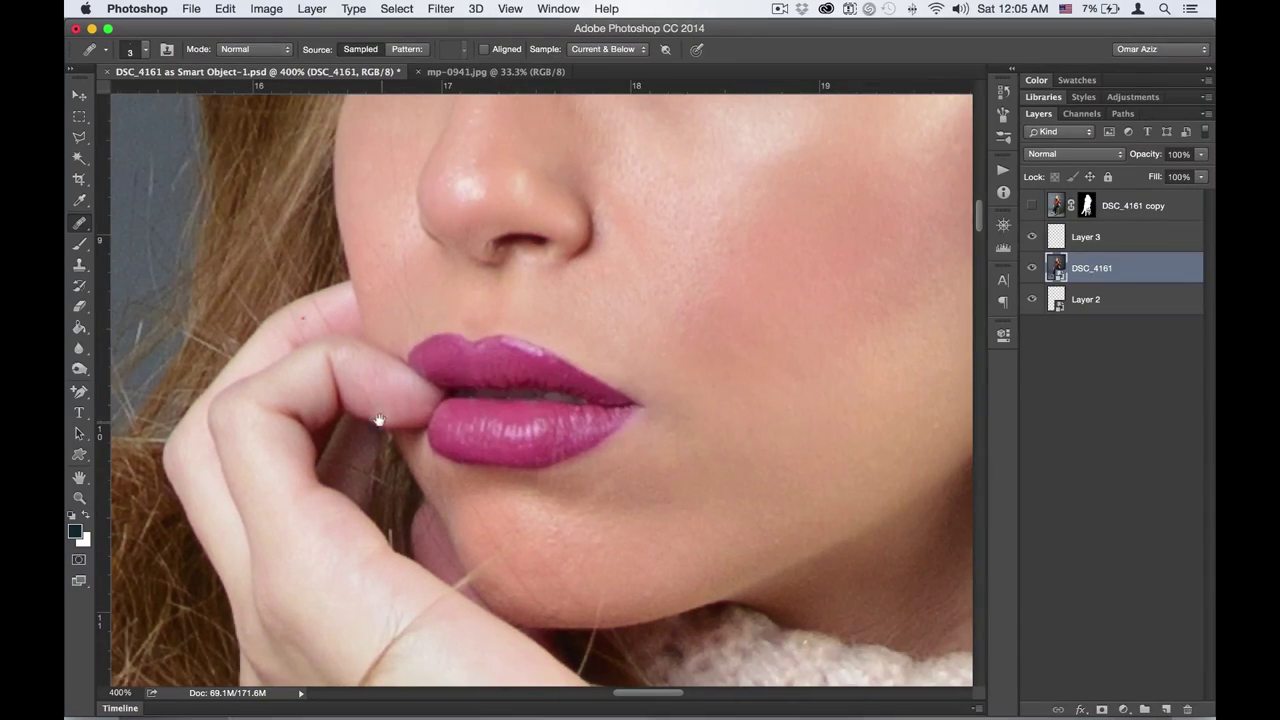
scroll(380, 423, "down", 3)
scroll(569, 214, "up", 5)
scroll(506, 531, "up", 2)
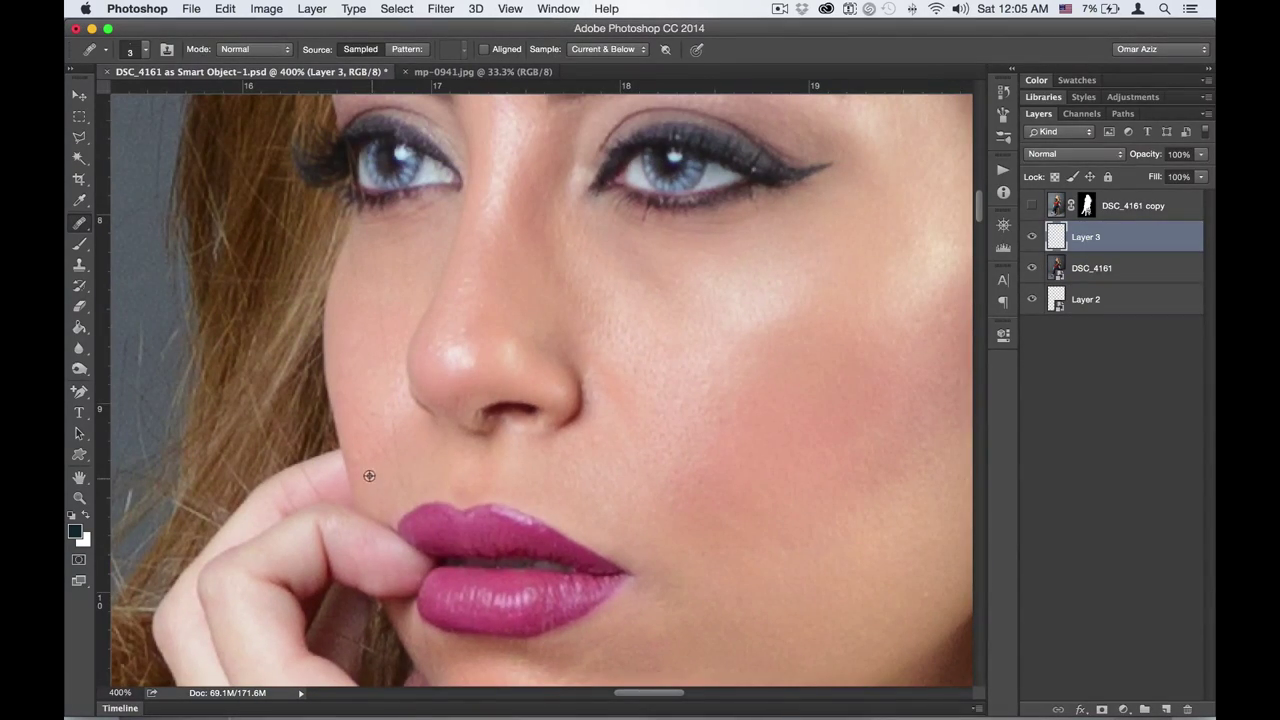
key("bracketright")
key("bracketright")
key("super+minus")
key("super+minus")
- Clone out the cheek blemishes, then add a new empty layer above Layer 3
left_click_drag(651, 409, 660, 409)
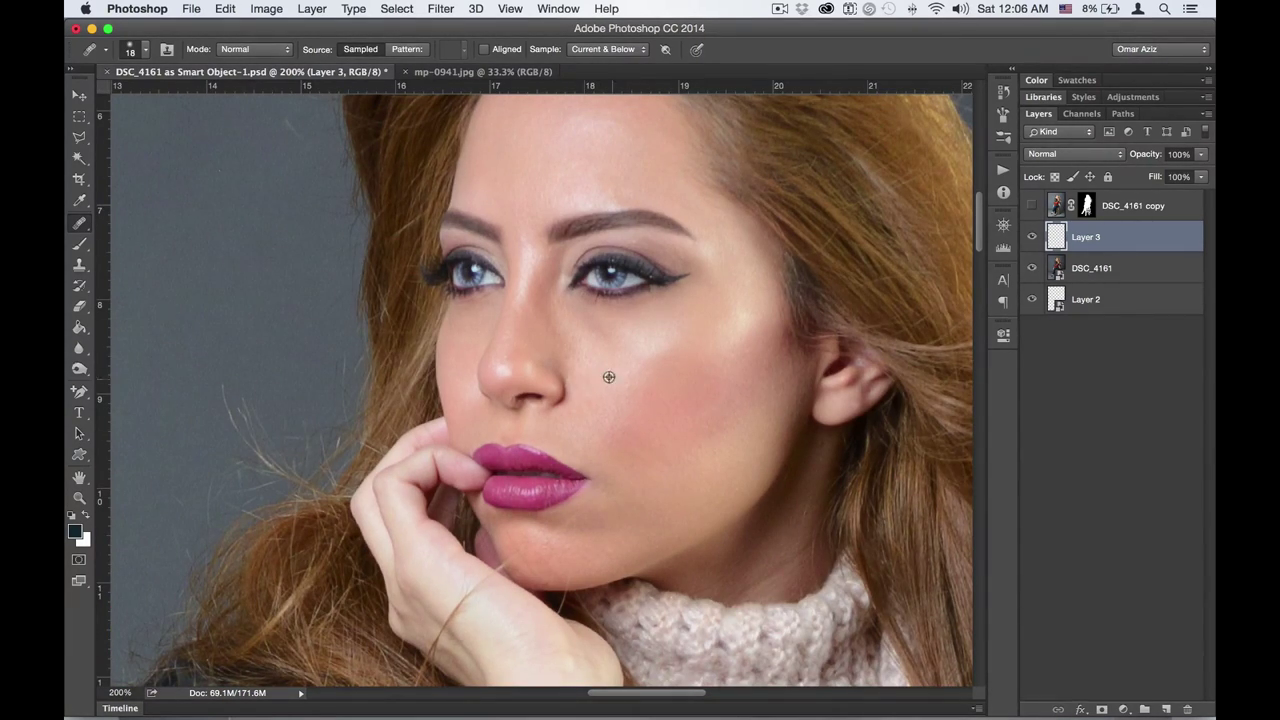
left_click_drag(597, 446, 590, 425)
scroll(589, 418, "up", 2)
key("super+equal")
scroll(503, 337, "down", 5)
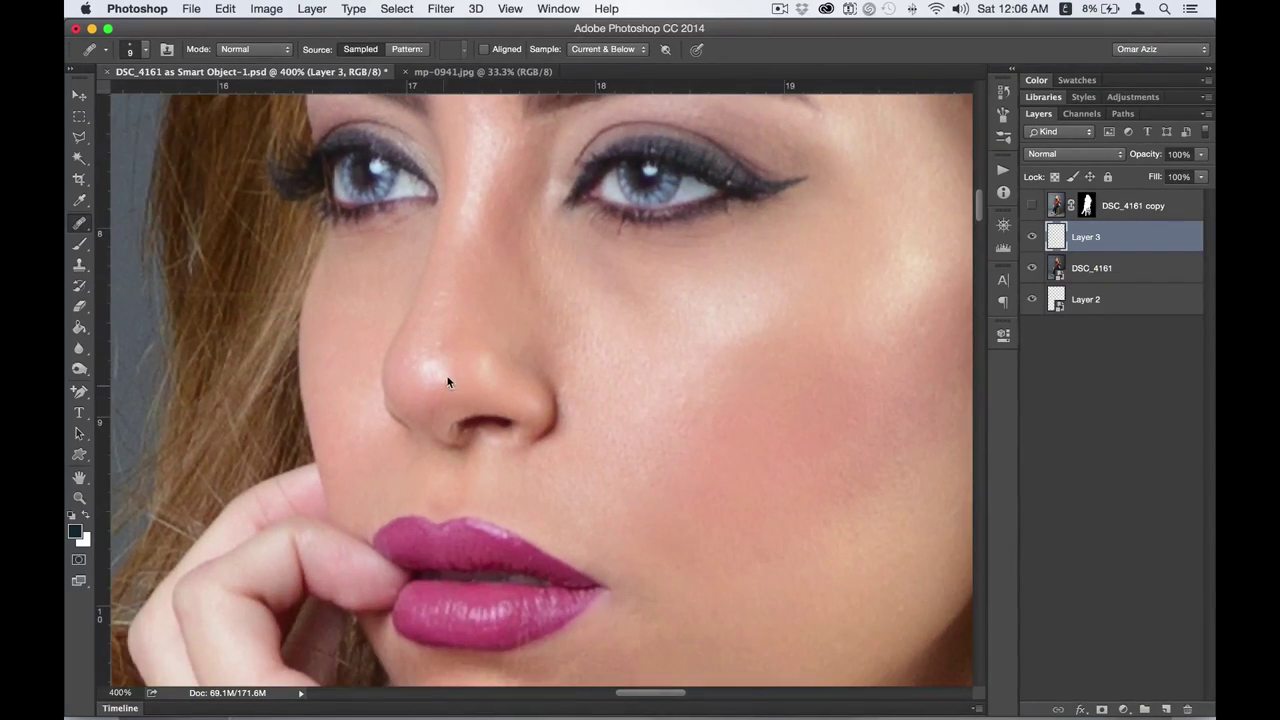
scroll(449, 377, "right", 5)
scroll(545, 208, "down", 5)
scroll(723, 189, "up", 5)
key("super+minus")
key("super+minus")
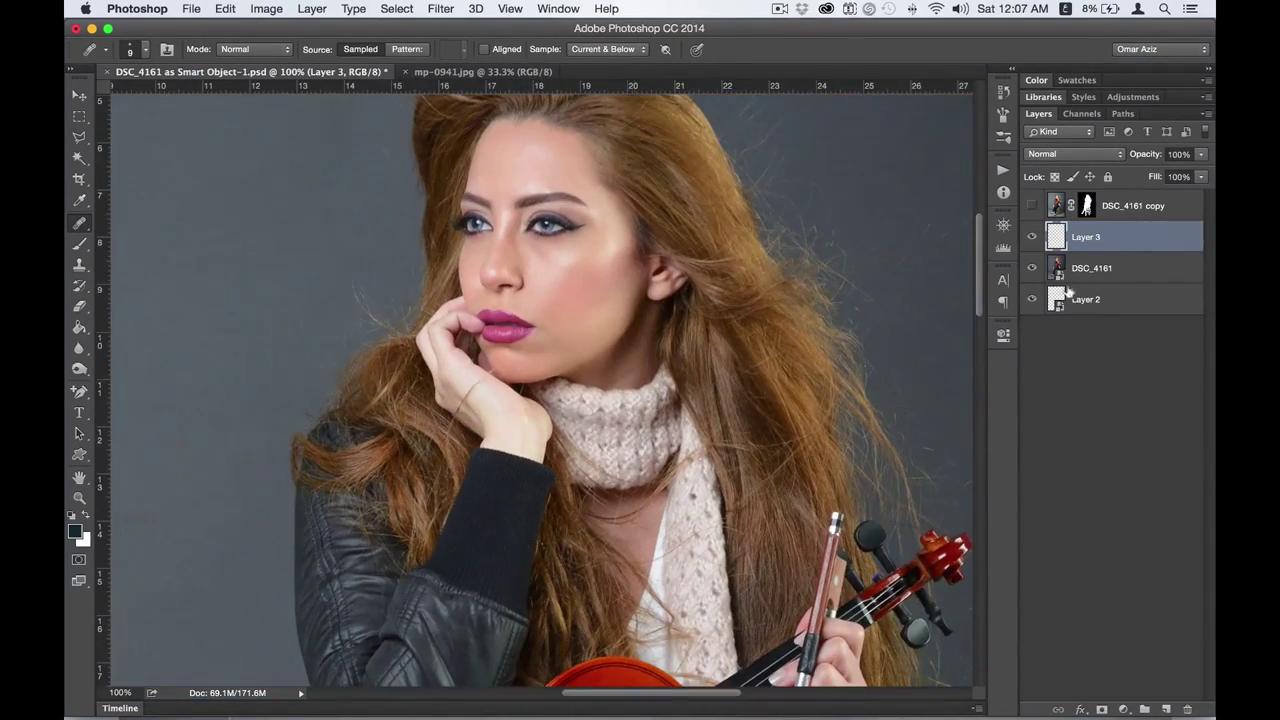
key("super+alt+shift+n")
- Paint skin tone over the hand and the lower hand above the cuff on Layer 4
key("b")
mouse_move(514, 414)
left_mouse_down()
mouse_move(530, 414)
mouse_move(503, 429)
left_mouse_up()
key("super+equal")
key("super+equal")
scroll(345, 228, "up", 5)
mouse_move(400, 225)
left_mouse_down()
mouse_move(330, 260)
mouse_move(280, 330)
left_mouse_up()
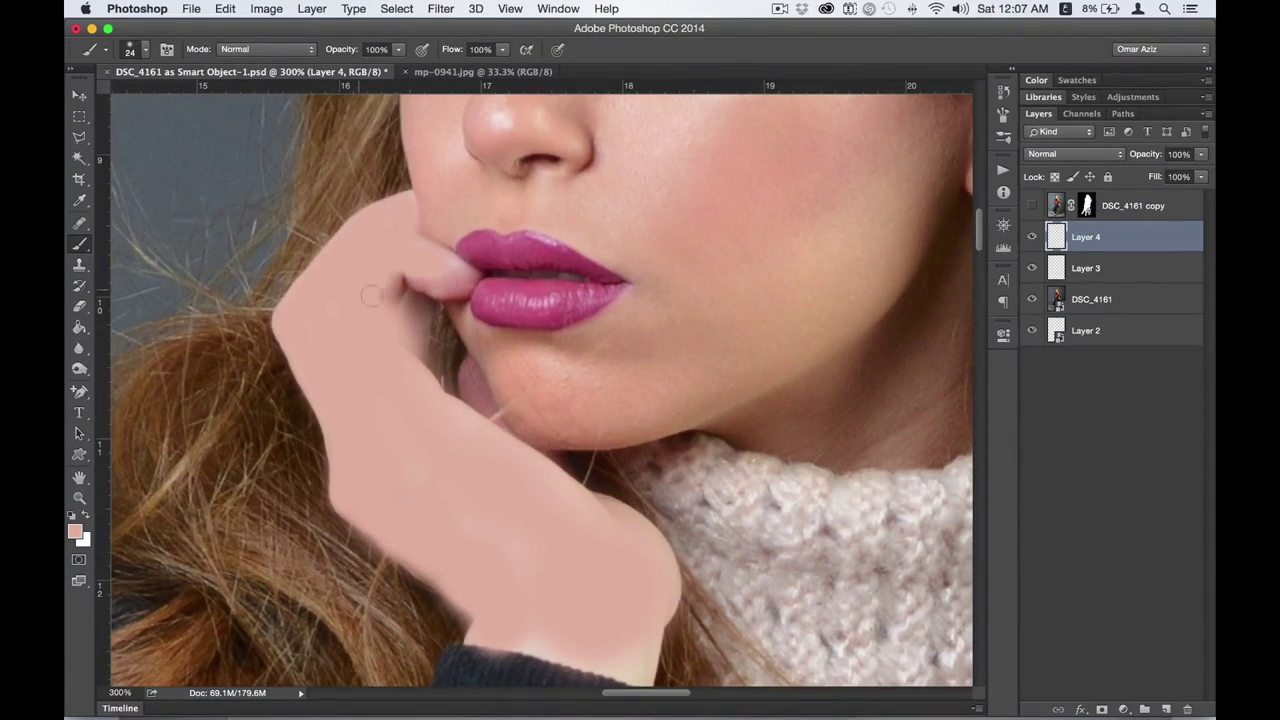
scroll(558, 538, "down", 3)
scroll(558, 538, "right", 3)
left_click_drag(558, 537, 440, 560)
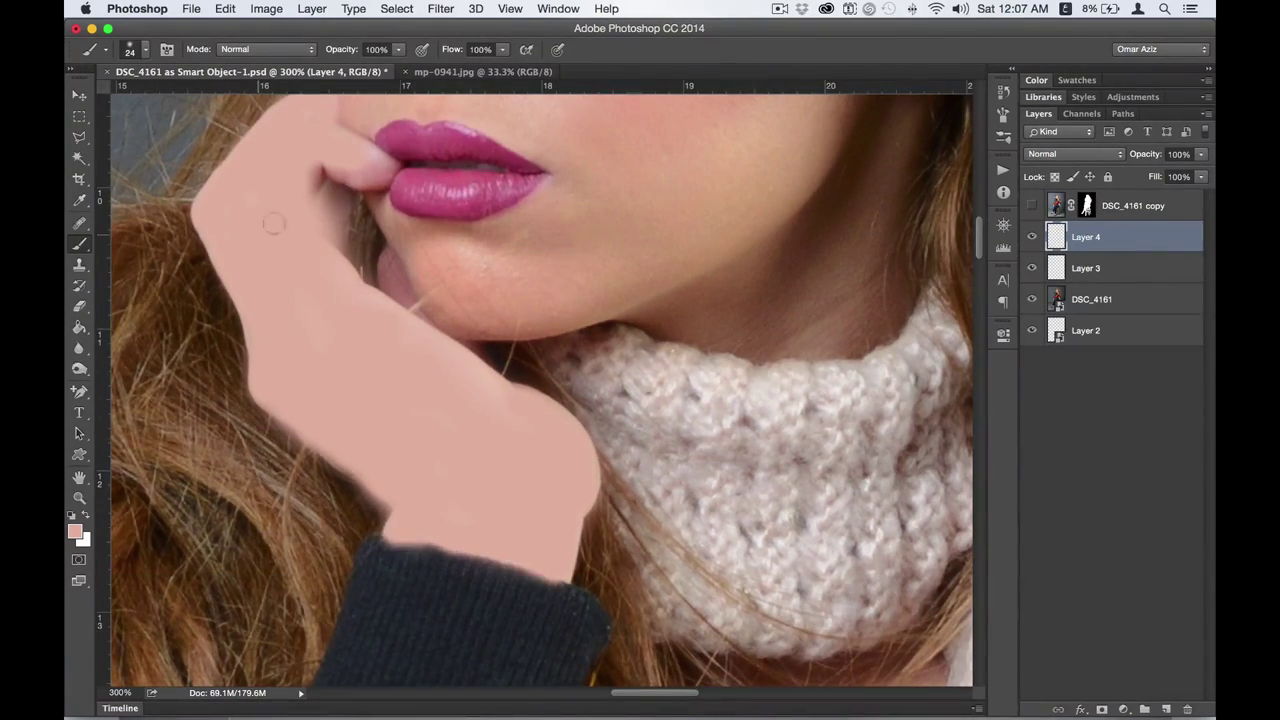
key("super+minus")
- Set Layer 4's blend mode to Linear Burn
left_click(1075, 154)
left_click(1060, 208)
left_click(1075, 154)
left_click(1060, 167)
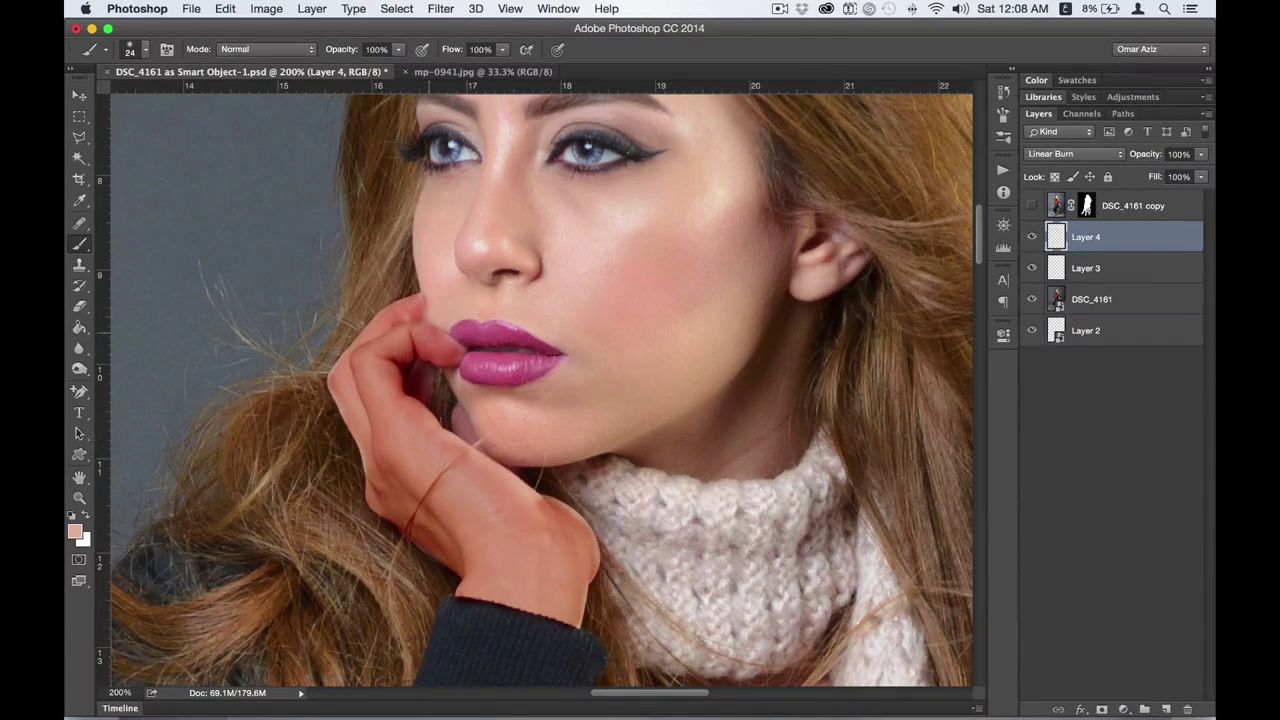
scroll(521, 500, "down", 2)
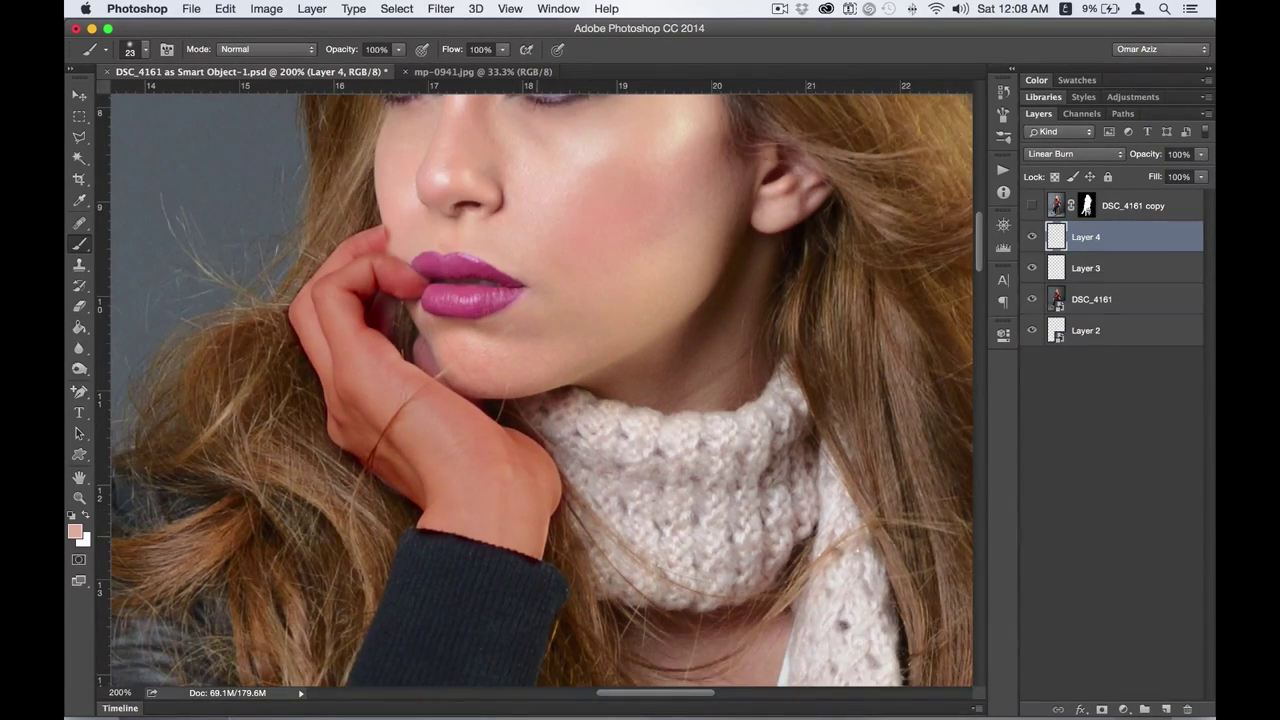
scroll(430, 380, "up", 4)
key("e")
right_click(423, 366)
key("Escape")
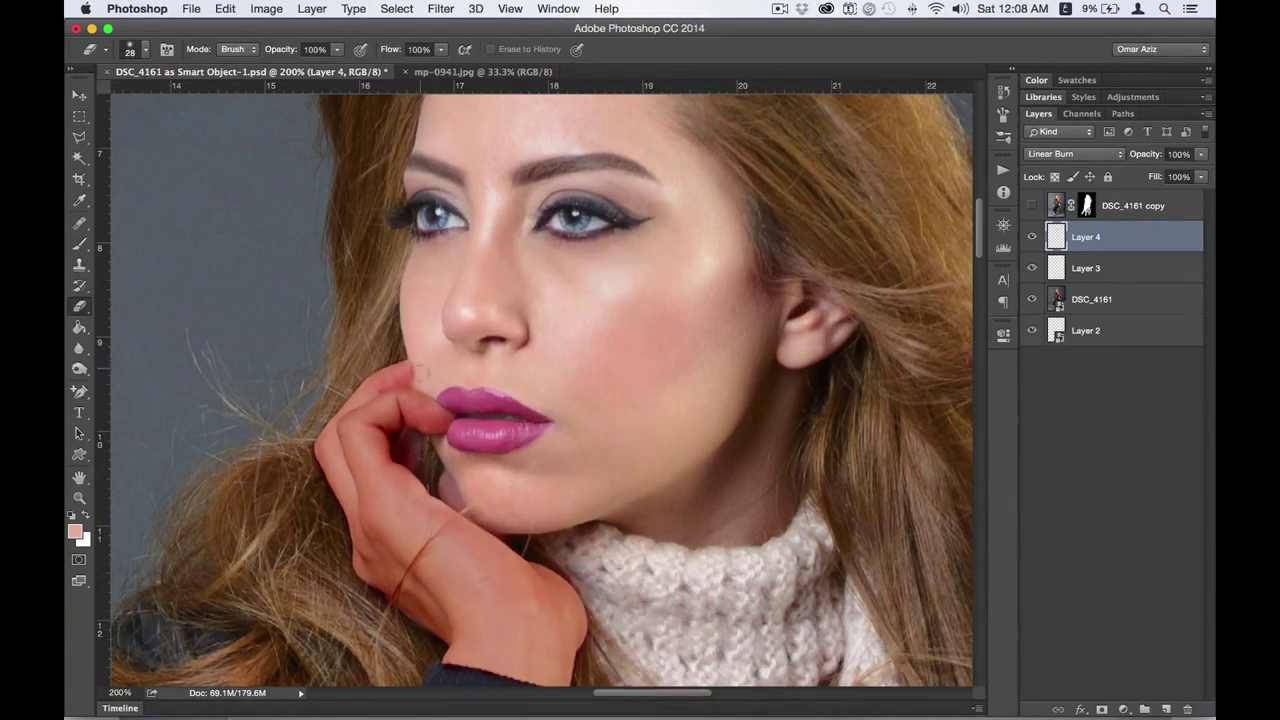
key("b")
key("super+plus")
key("super+plus")
key("super+plus")
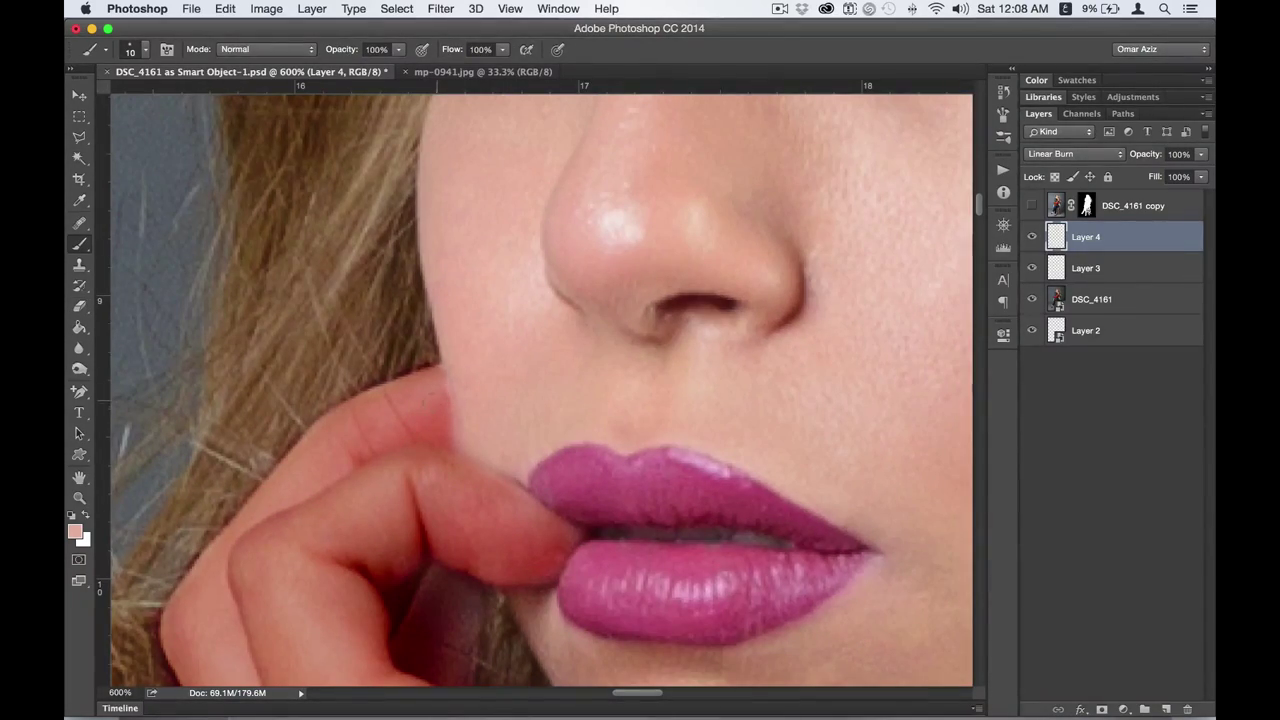
- Try Layer 4 opacities of 30% and 50%, settling on 45%
key("v")
key("3")
key("super+minus")
key("super+minus")
key("super+minus")
key("super+minus")
key("super+minus")
key("super+minus")
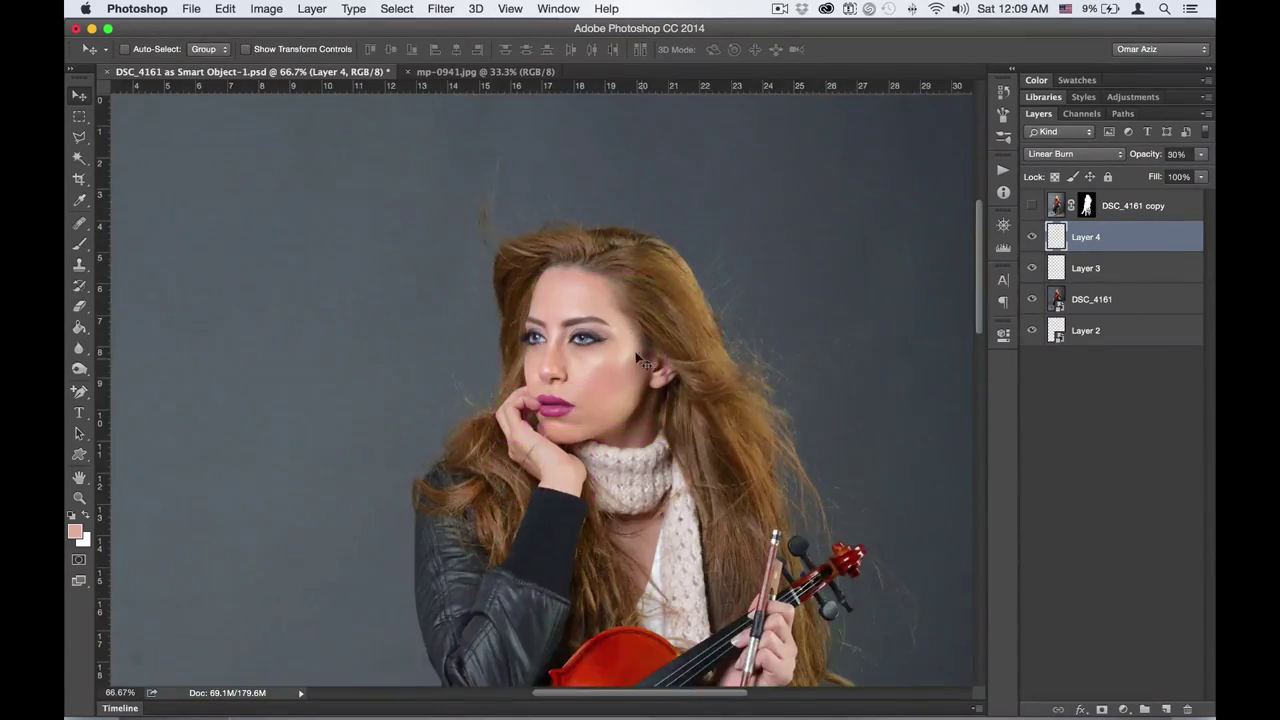
key("super+1")
key("5")
key("4")
key("5")
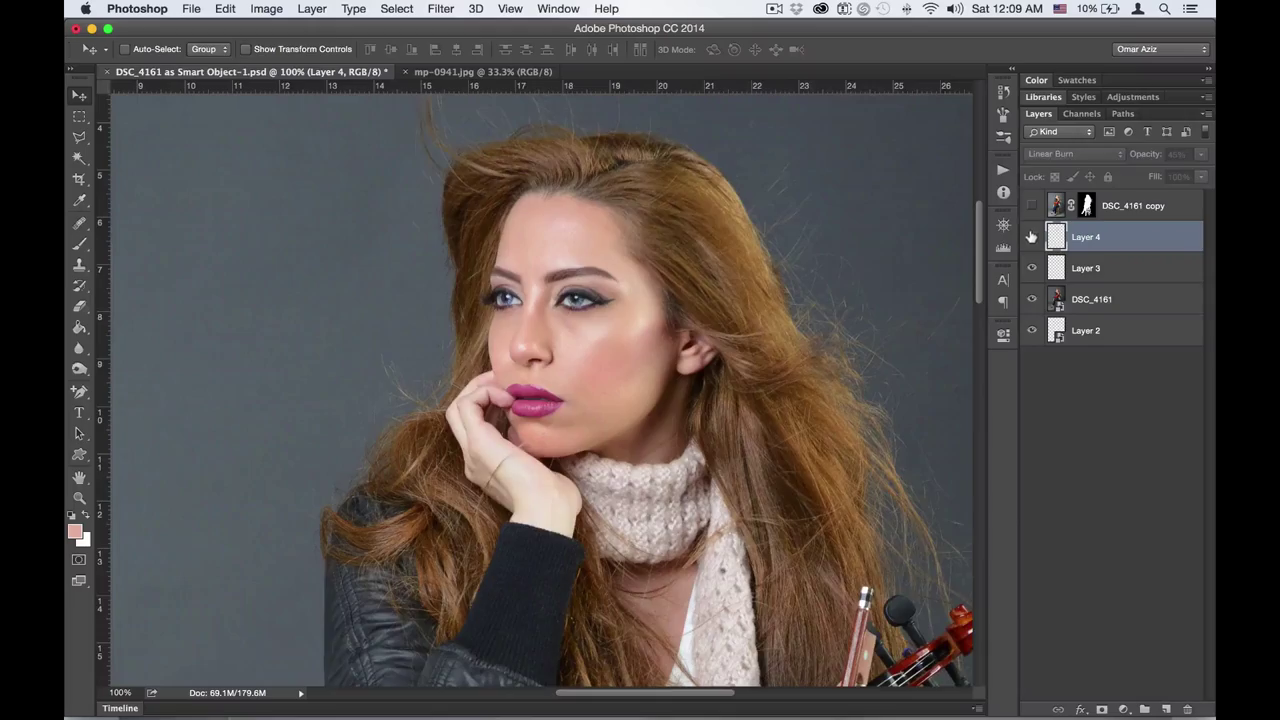
key("super+minus")
scroll(585, 376, "down", 3)
key("b")
- Paint shading along the bow hand's palm edge and erase the excess paint
left_click_drag(585, 376, 590, 376)
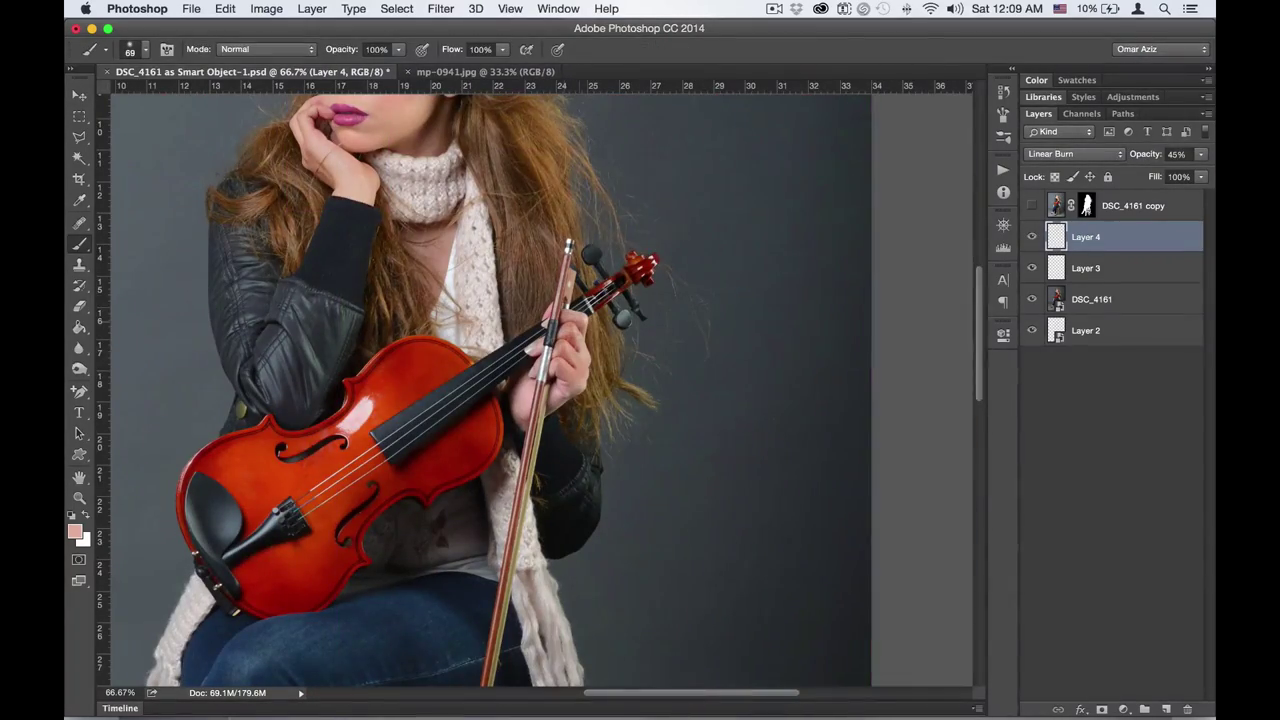
scroll(560, 396, "up", 5)
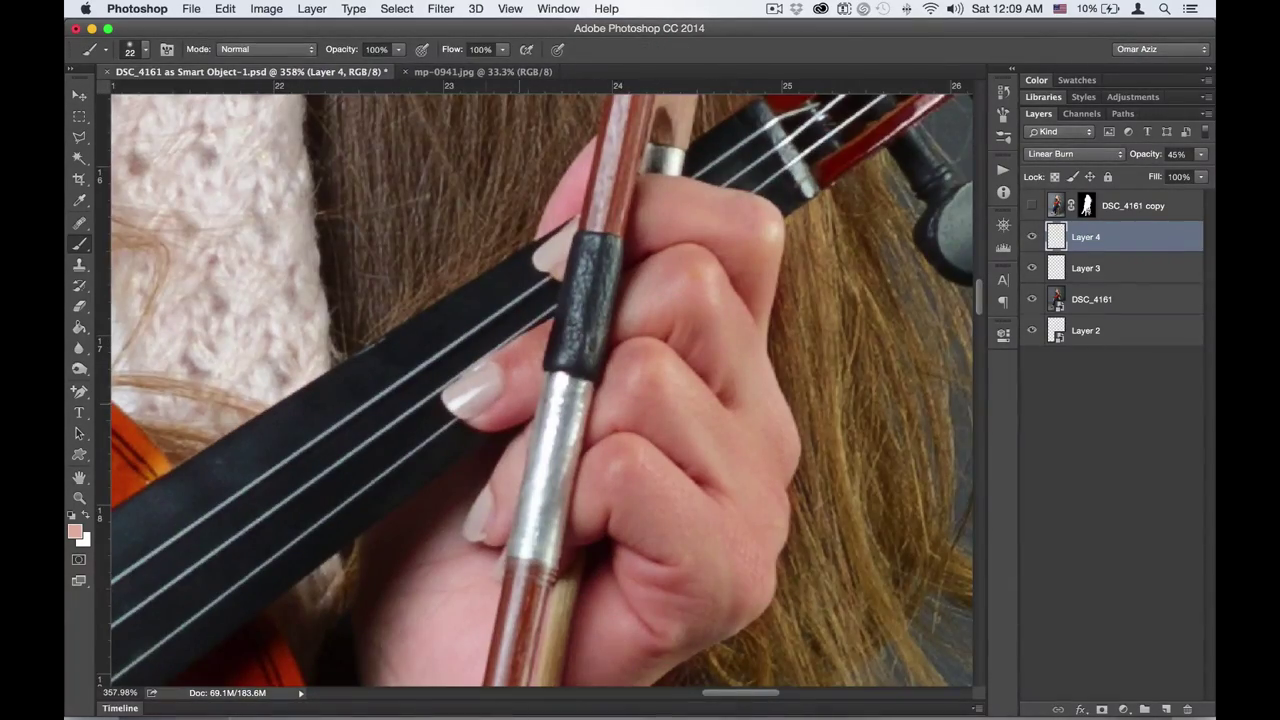
scroll(474, 462, "down", 5)
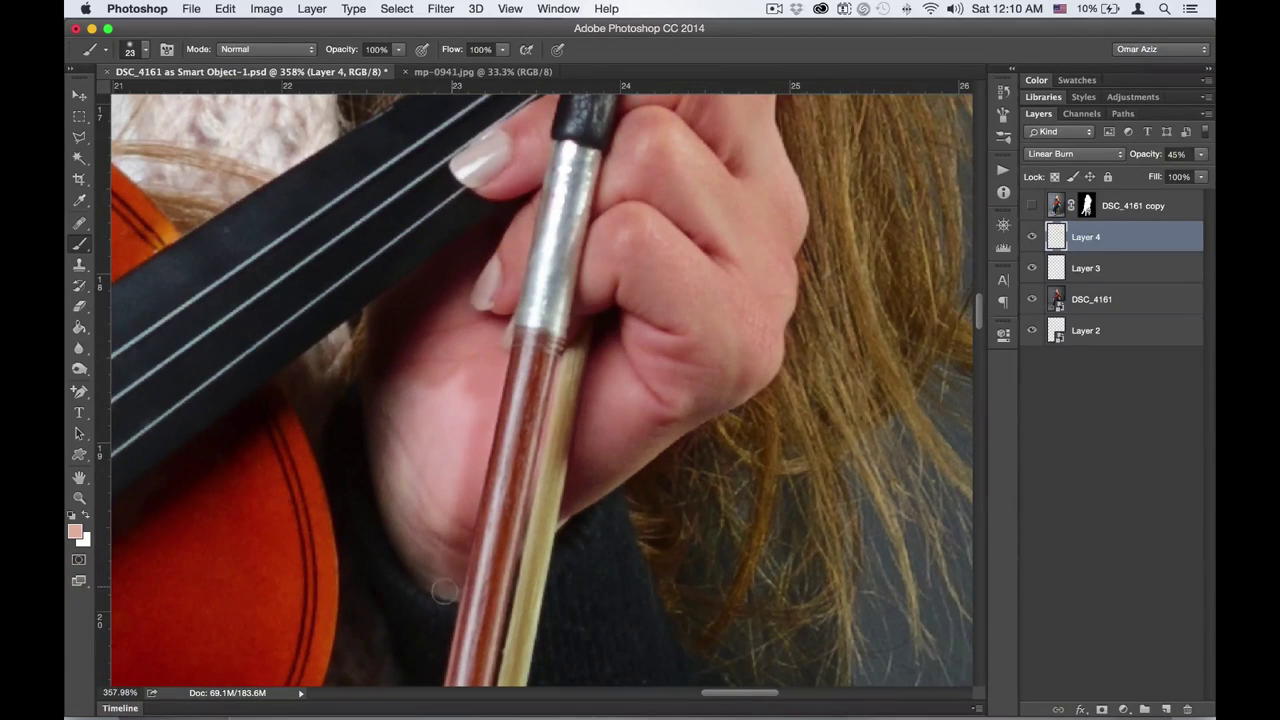
left_click_drag(444, 592, 398, 384)
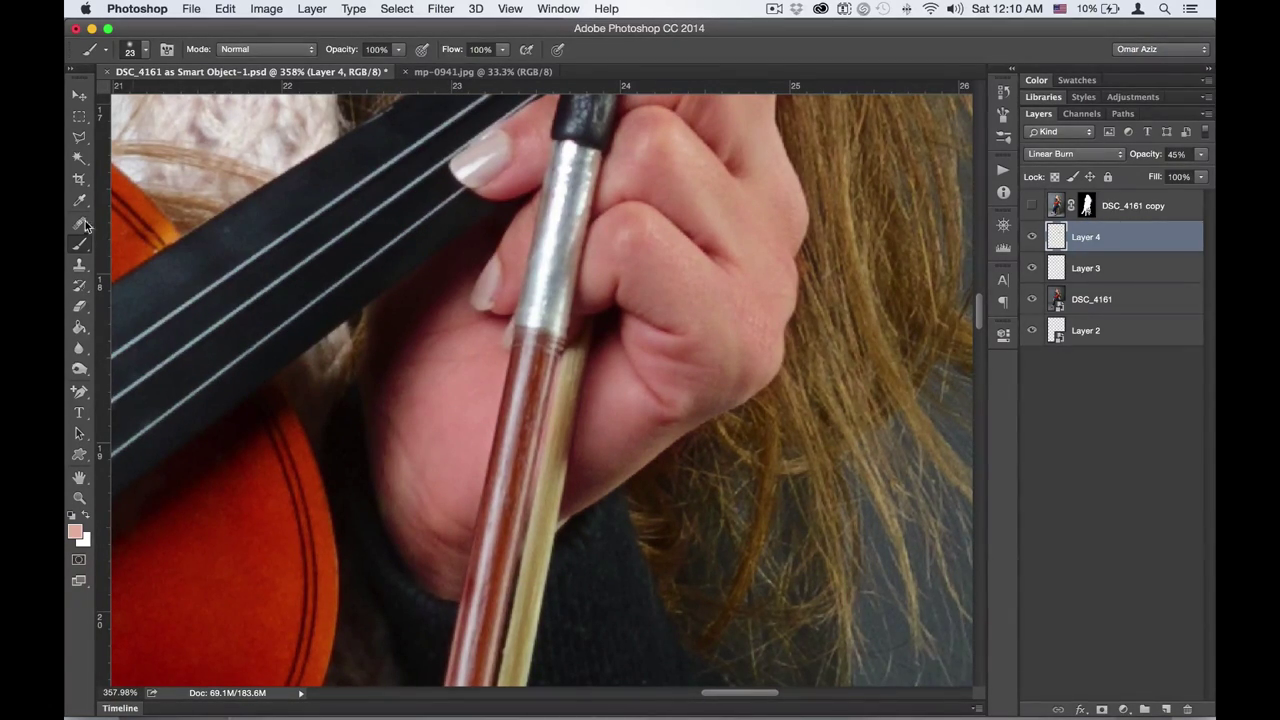
key("e")
key("super+0")
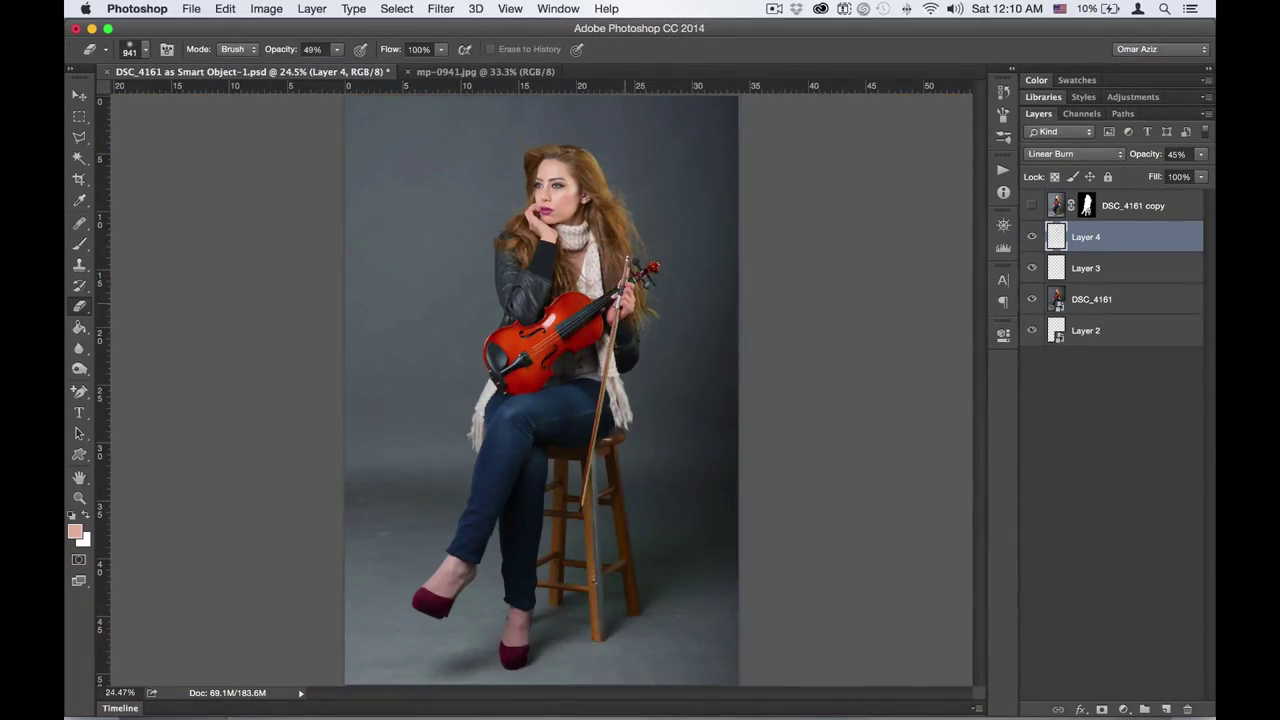
key("super+plus")
key("super+plus")
key("super+plus")
key("super+z")
key("v")
- Merge all visible layers into a new top layer
scroll(706, 333, "up", 3)
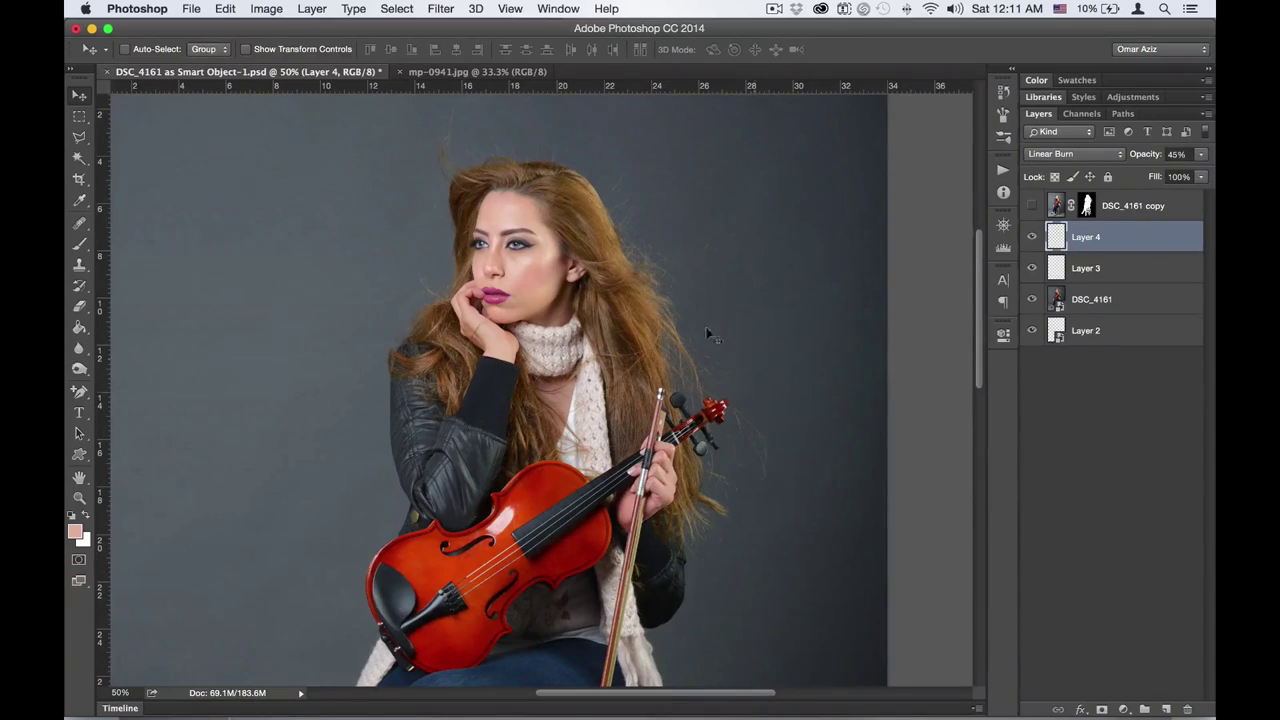
scroll(706, 333, "down", 5)
scroll(346, 523, "down", 5)
key("super+0")
key("super+plus")
key("super+plus")
key("super+plus")
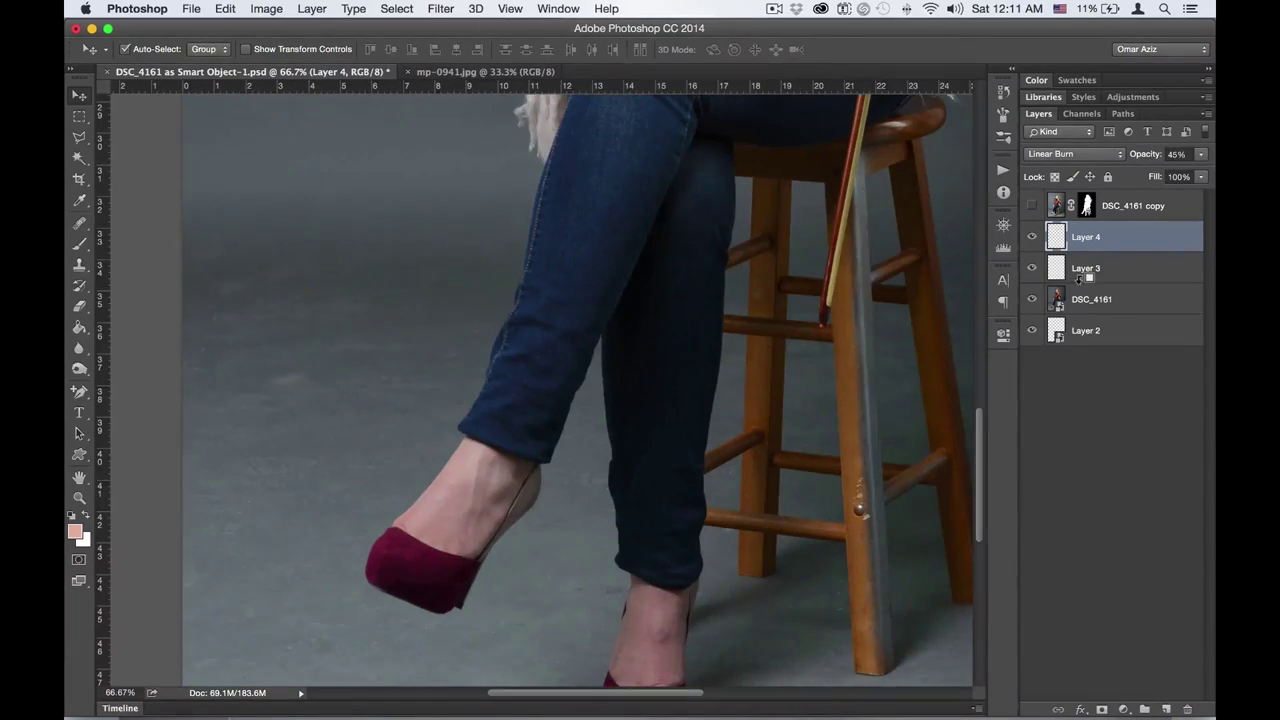
key("super+alt+shift+e")
key("super+alt+f")
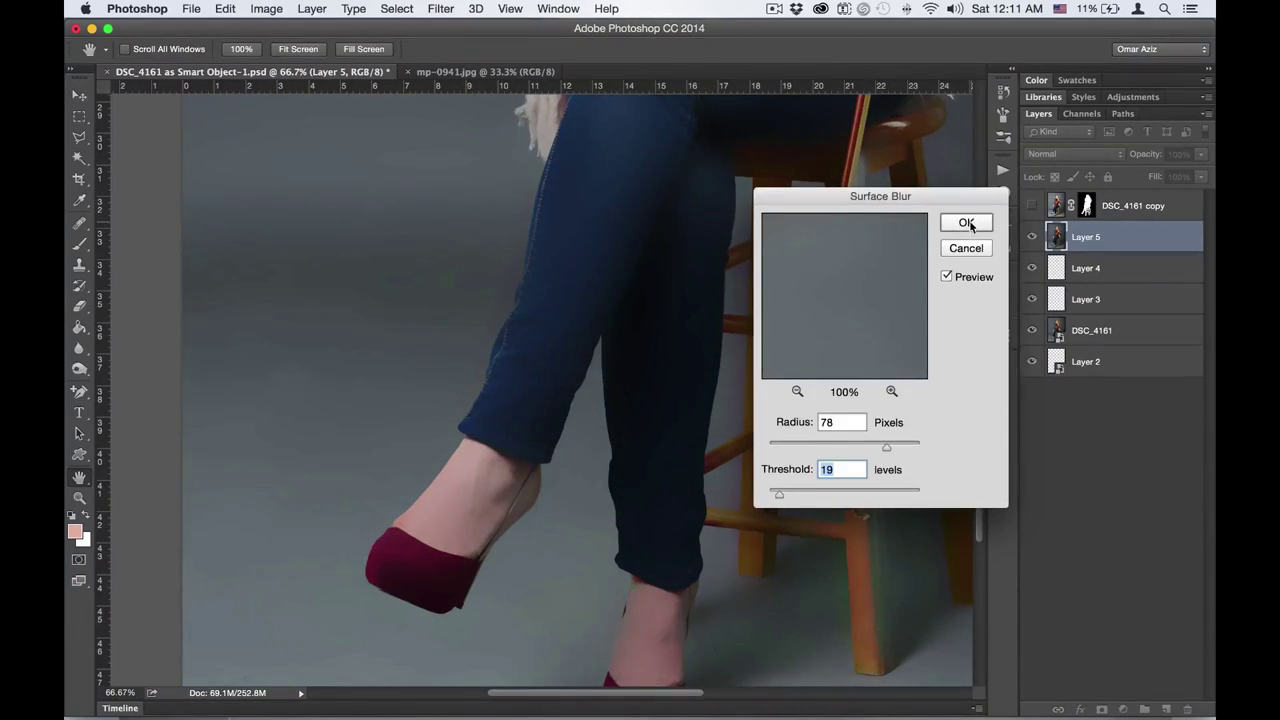
- Apply Surface Blur to the merged layer and give it a fully hiding mask
left_click(963, 225)
left_click(1102, 709, "alt")
key("b")
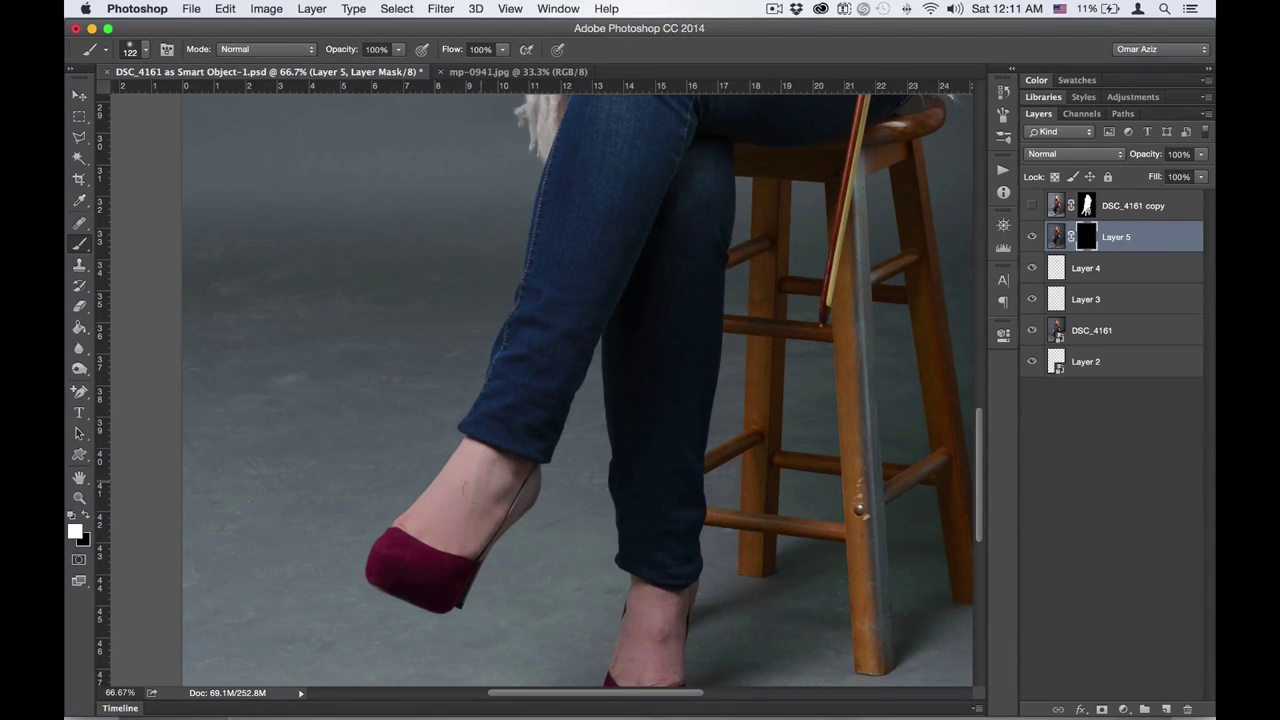
scroll(558, 390, "down", 5)
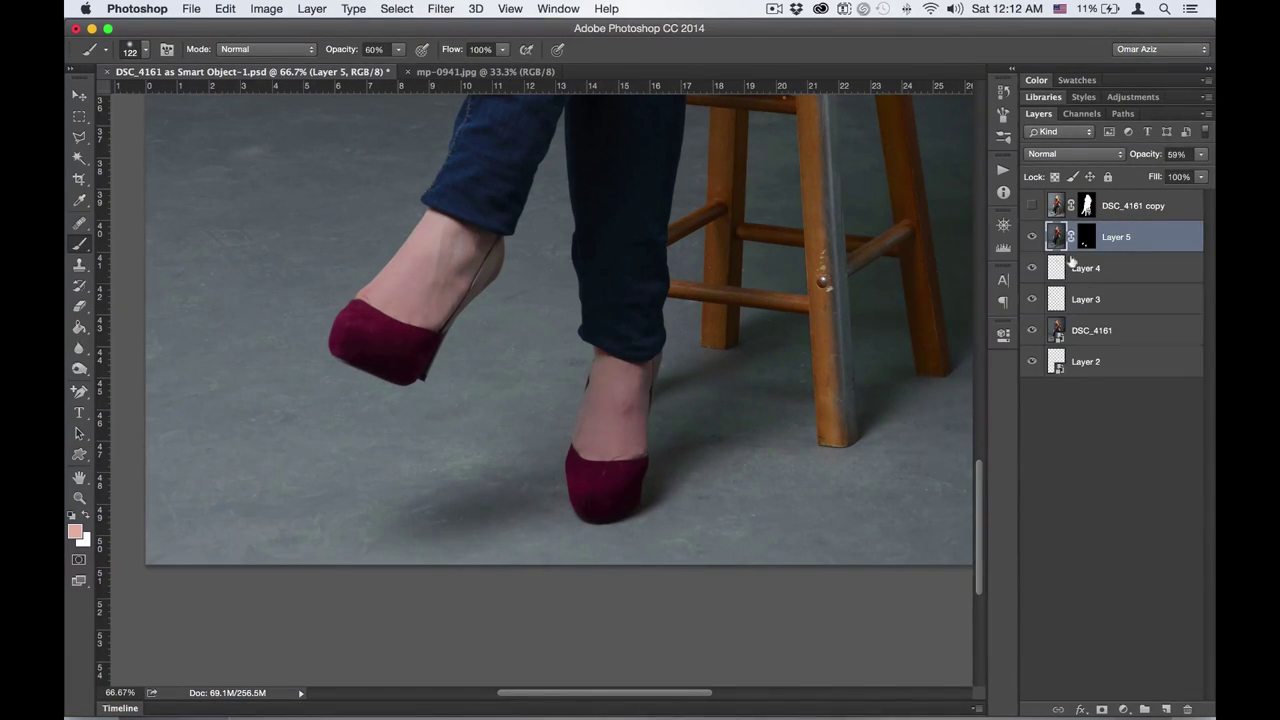
- Move Layer 5 below Layer 3 and paint over the left foot's ankle on Layer 4
left_click_drag(1072, 258, 1085, 314)
left_click(1100, 237)
key("ctrl+0")
scroll(505, 645, "up", 5)
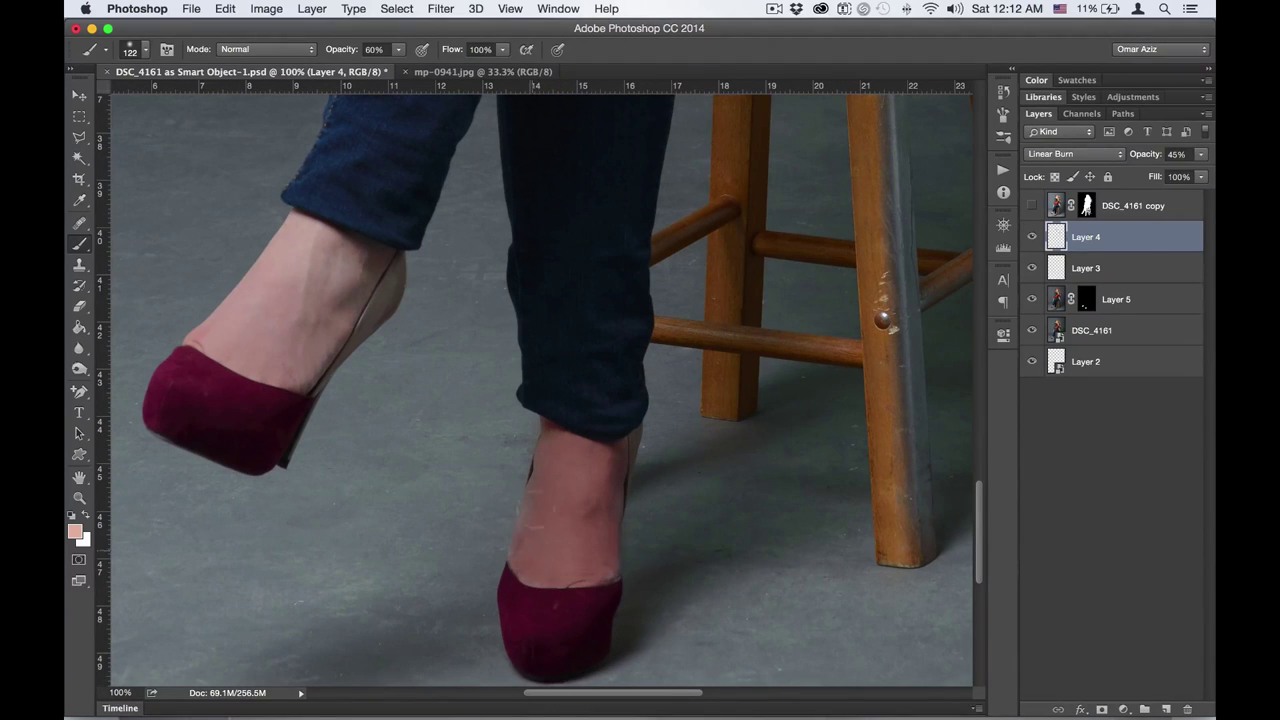
left_click_drag(330, 250, 240, 360)
- Set up the eraser on Layer 4, sized for the lower body, at 30% strength
key("e")
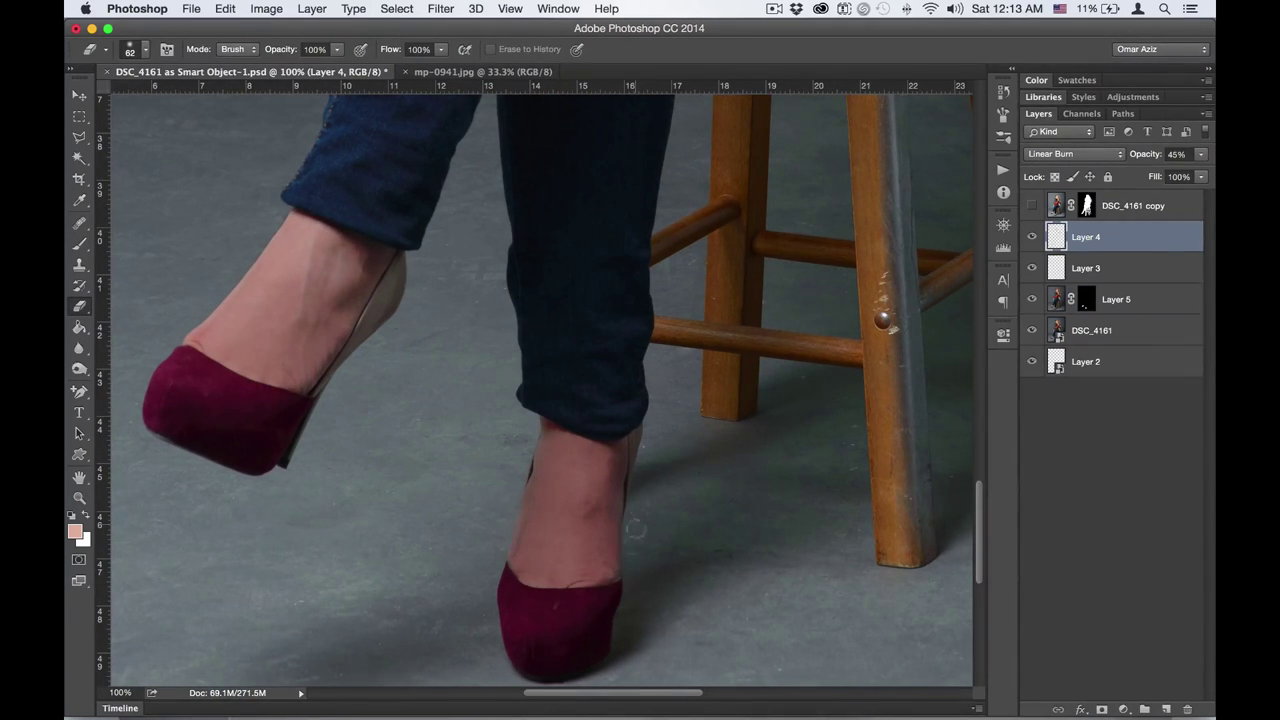
key("ctrl+0")
left_click_drag(651, 571, 694, 460)
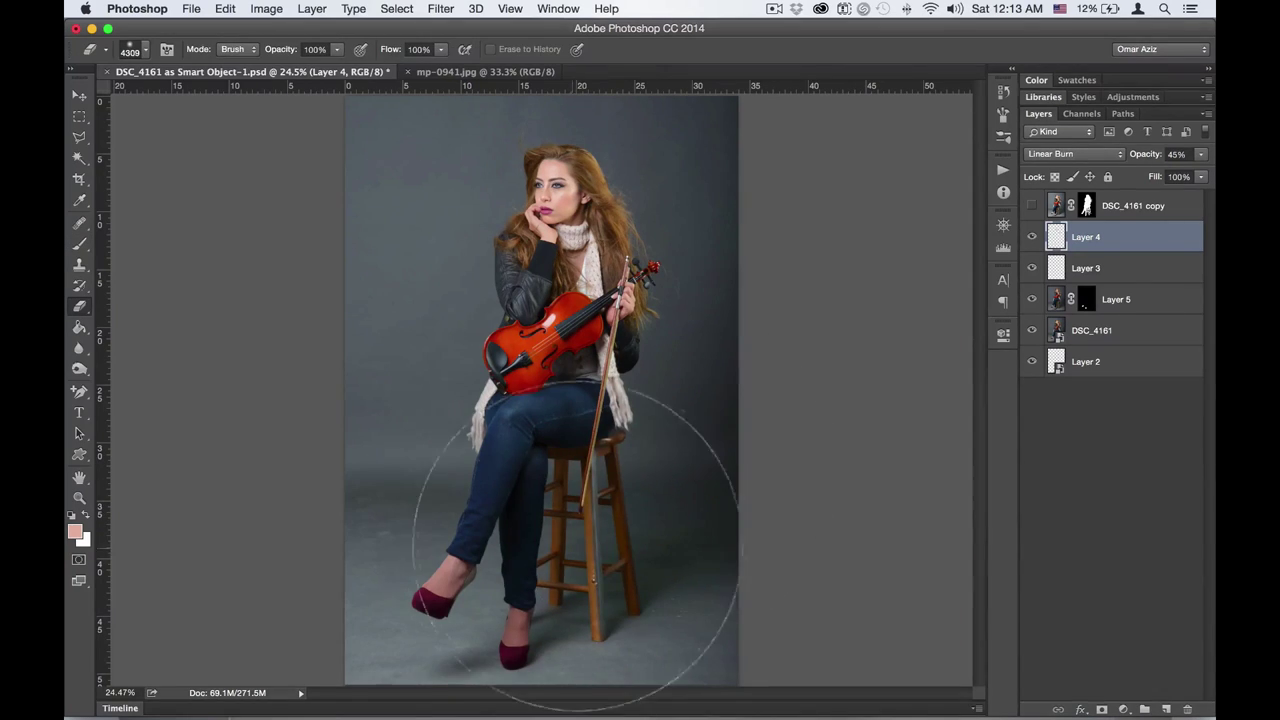
left_click_drag(576, 548, 455, 580)
key("3")
- Revert Layer 4 to an earlier eraser state in History and view the whole portrait
left_click(1003, 91)
left_click(880, 361)
left_click(880, 460)
left_click(880, 490)
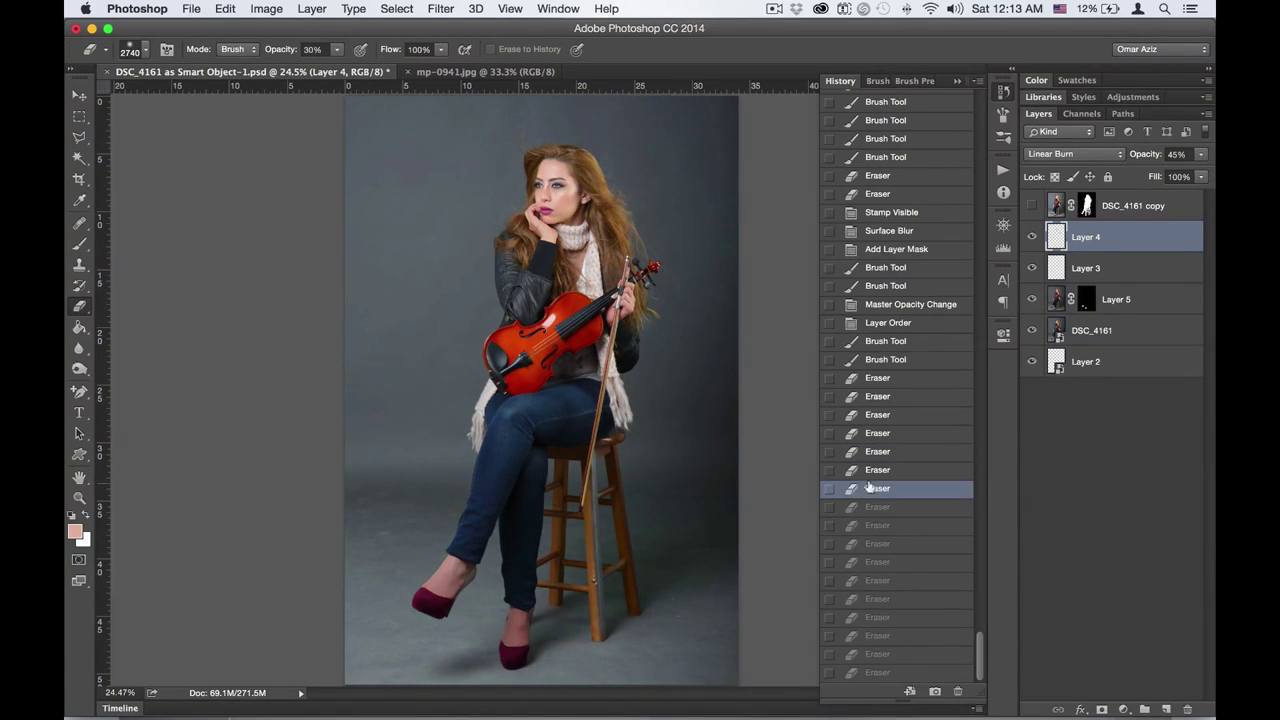
left_click(1003, 91)
key("v")
key("ctrl+minus")
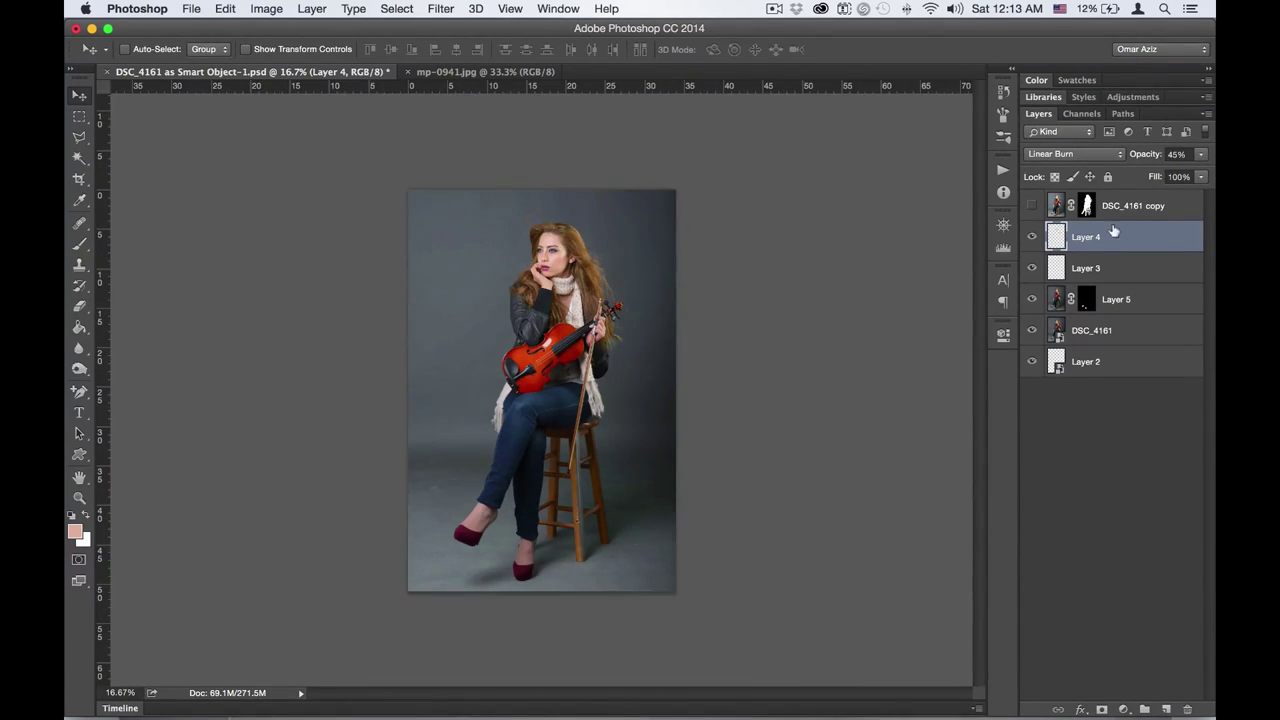
- Add a new Overlay layer and darken the eyebrows with a black brush
key("ctrl+shift+alt+n")
scroll(536, 238, "up", 10)
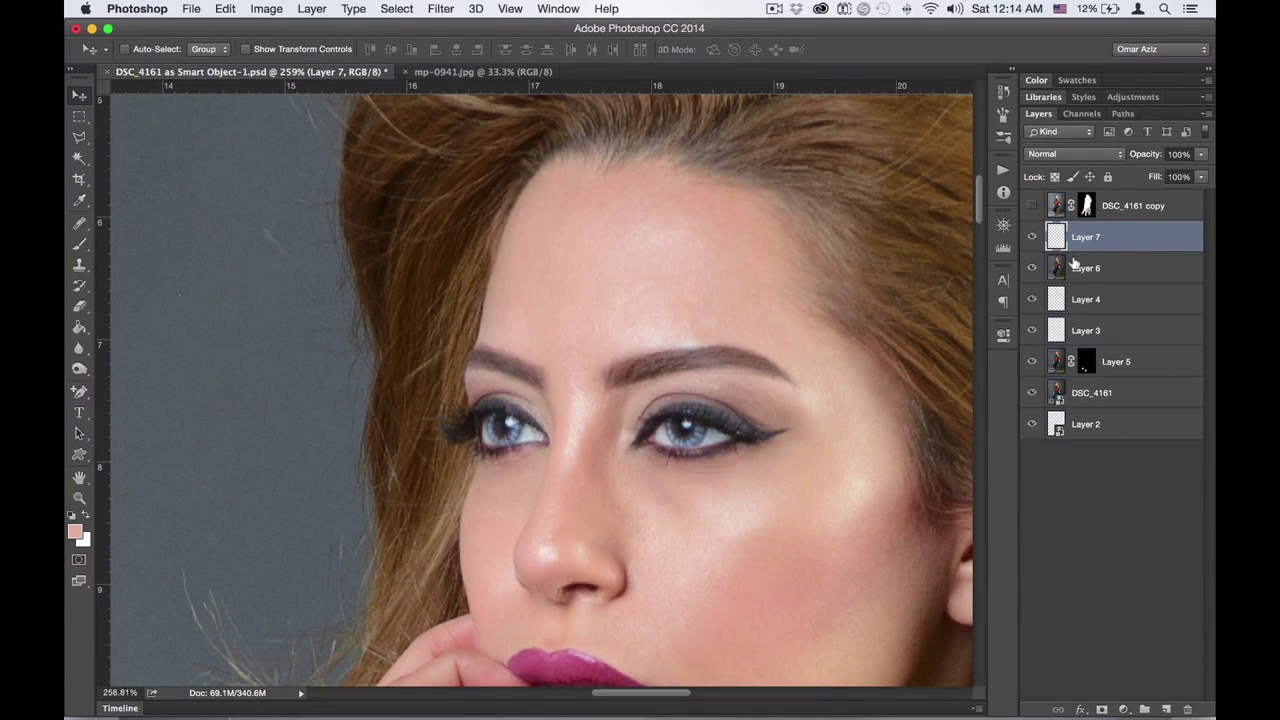
key("b")
key("d")
key("shift+alt+o")
left_click_drag(540, 346, 560, 346)
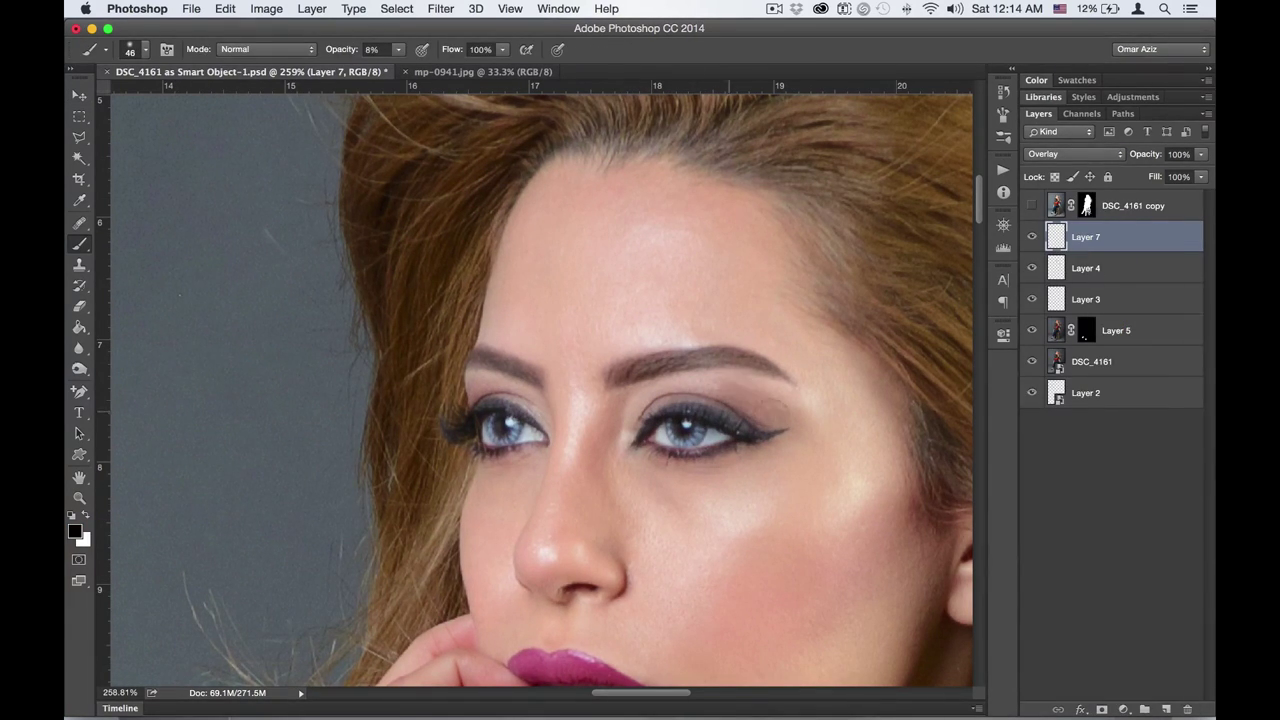
left_click_drag(690, 362, 800, 382)
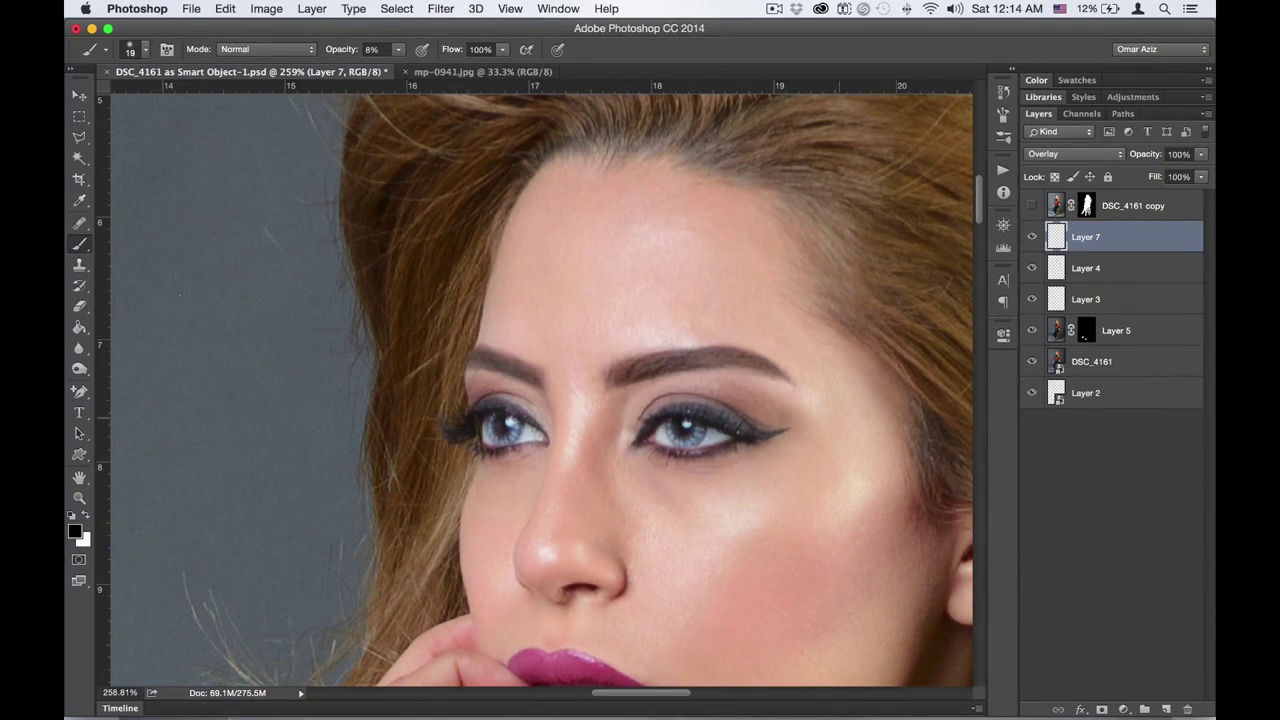
- Check the face, then switch the brush to white at a larger size
key("ctrl+0")
key("x")
key("bracketright")
key("bracketright")
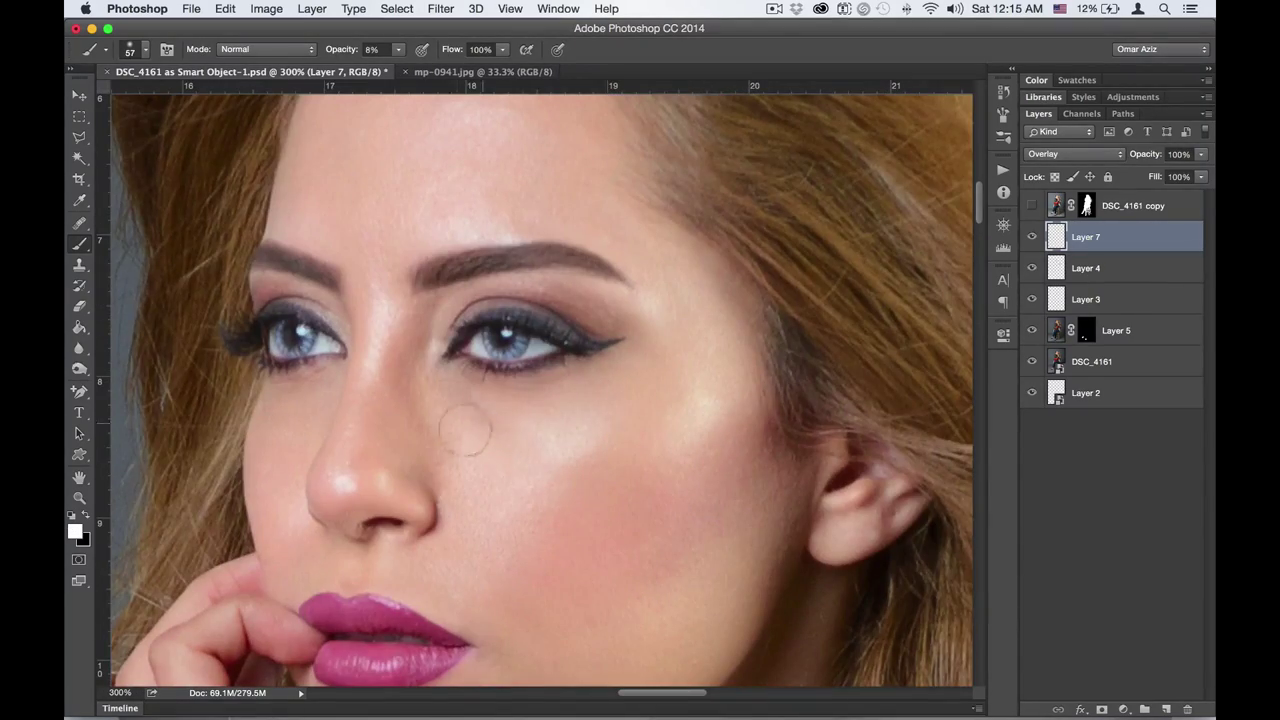
key("ctrl+1")
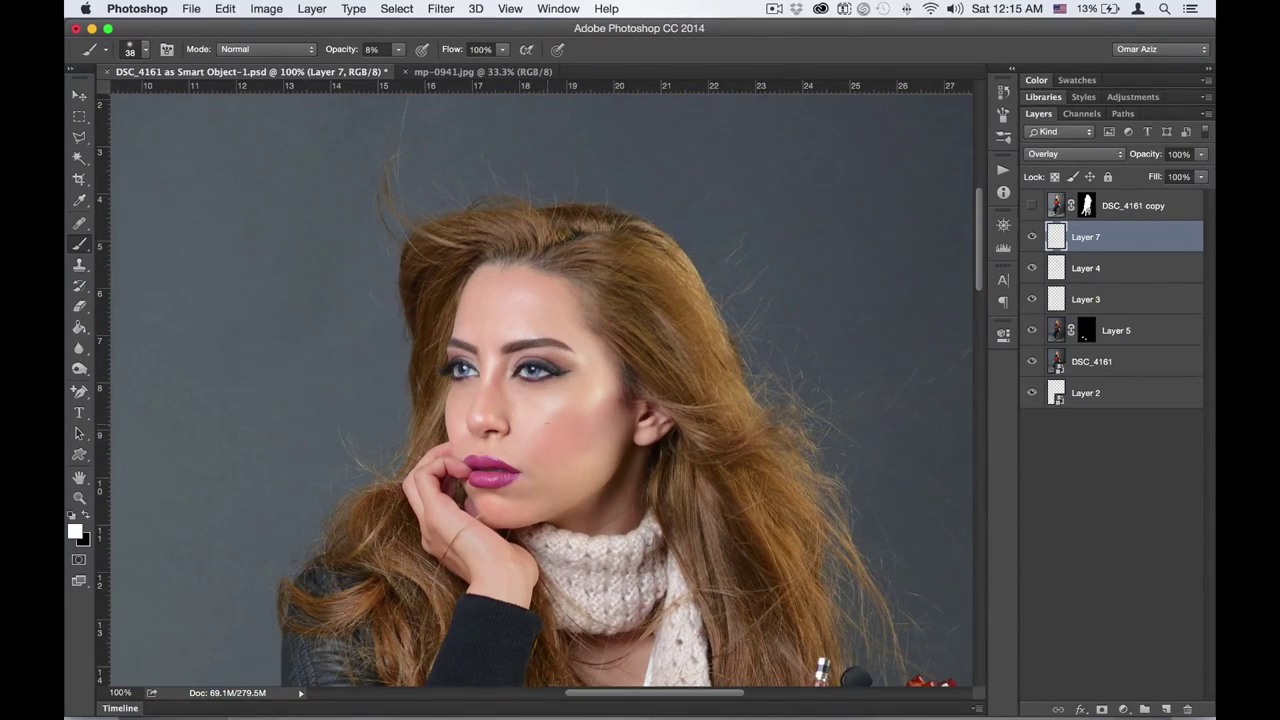
- Add a Gradient Map and a lifted, Screen-blended Curves adjustment for black-and-white
left_click(1123, 709)
left_click(1143, 674)
left_click(1123, 709)
left_click(1150, 515)
left_click(1073, 154)
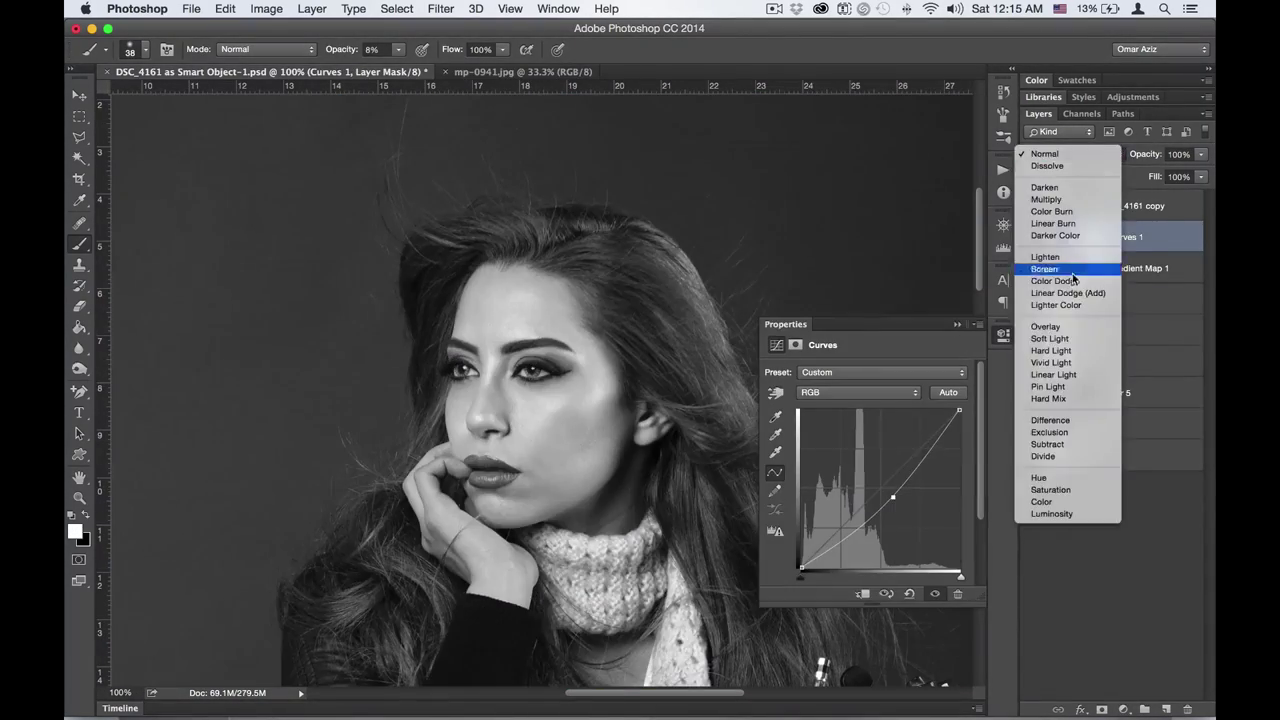
left_click(1044, 269)
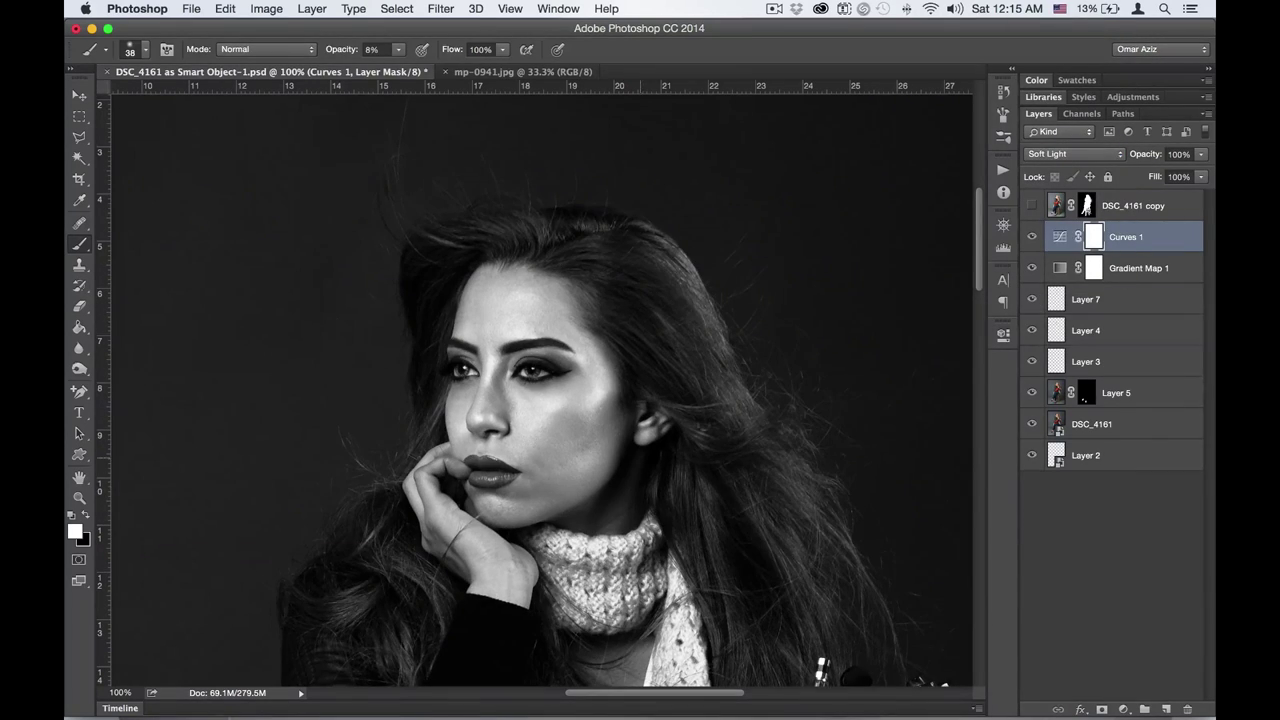
- Return to Layer 7 with a smaller brush at 1% opacity
left_click(1085, 299)
key("ctrl+plus")
key("bracketleft")
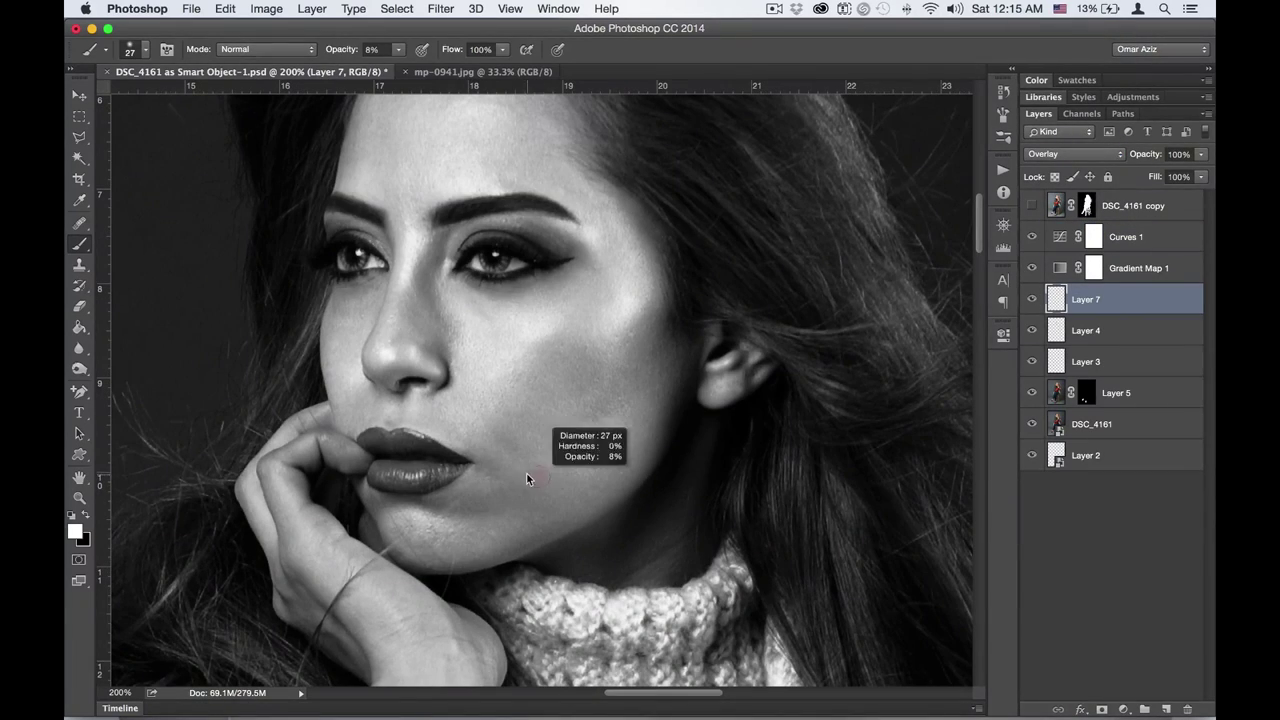
key("0")
key("1")
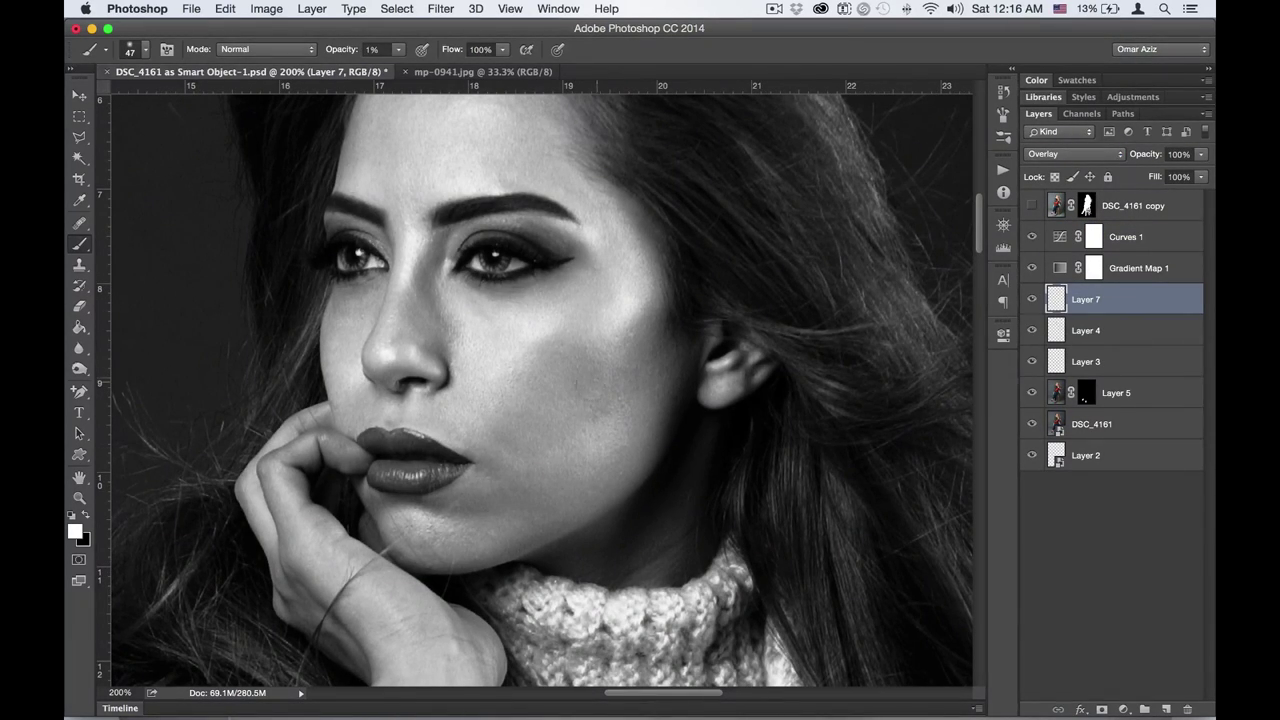
- Group the Gradient Map and Curves adjustments into Group 1
left_click(1130, 265)
left_click(1125, 237, "shift")
key("ctrl+g")
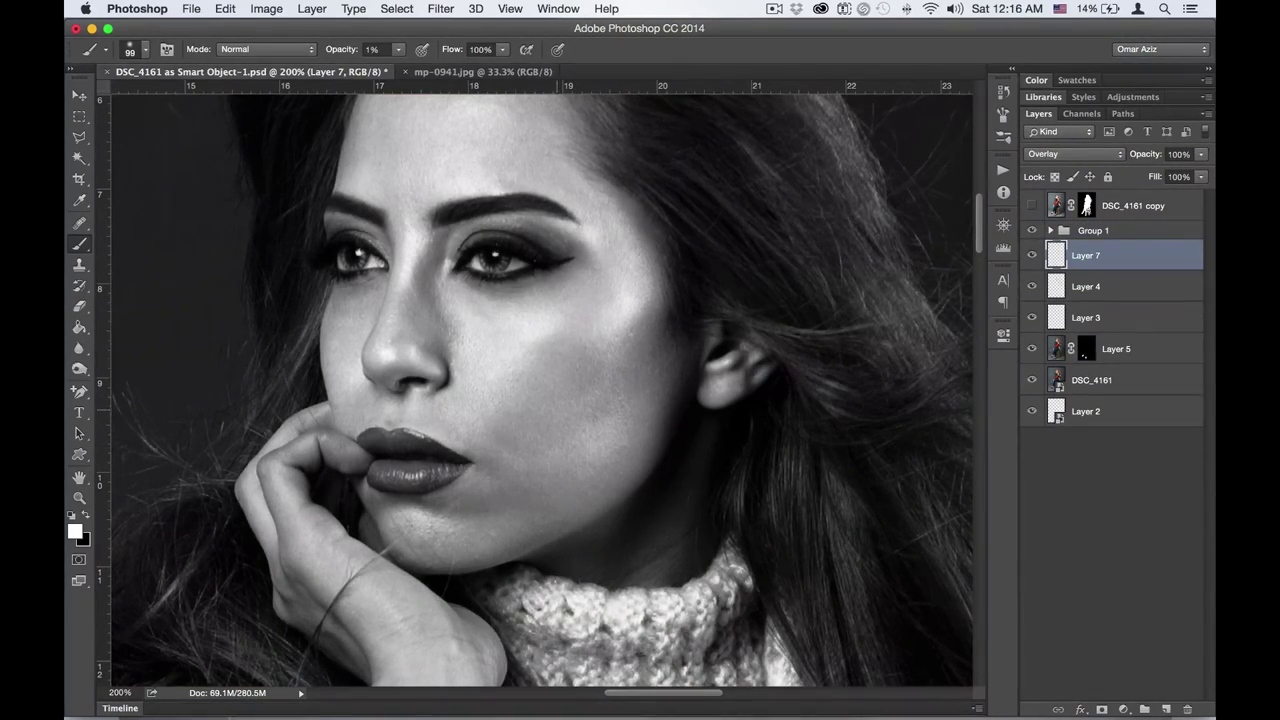
- Create Layer 8 as a 50% grey Soft Light layer for dodging and burning
key("o")
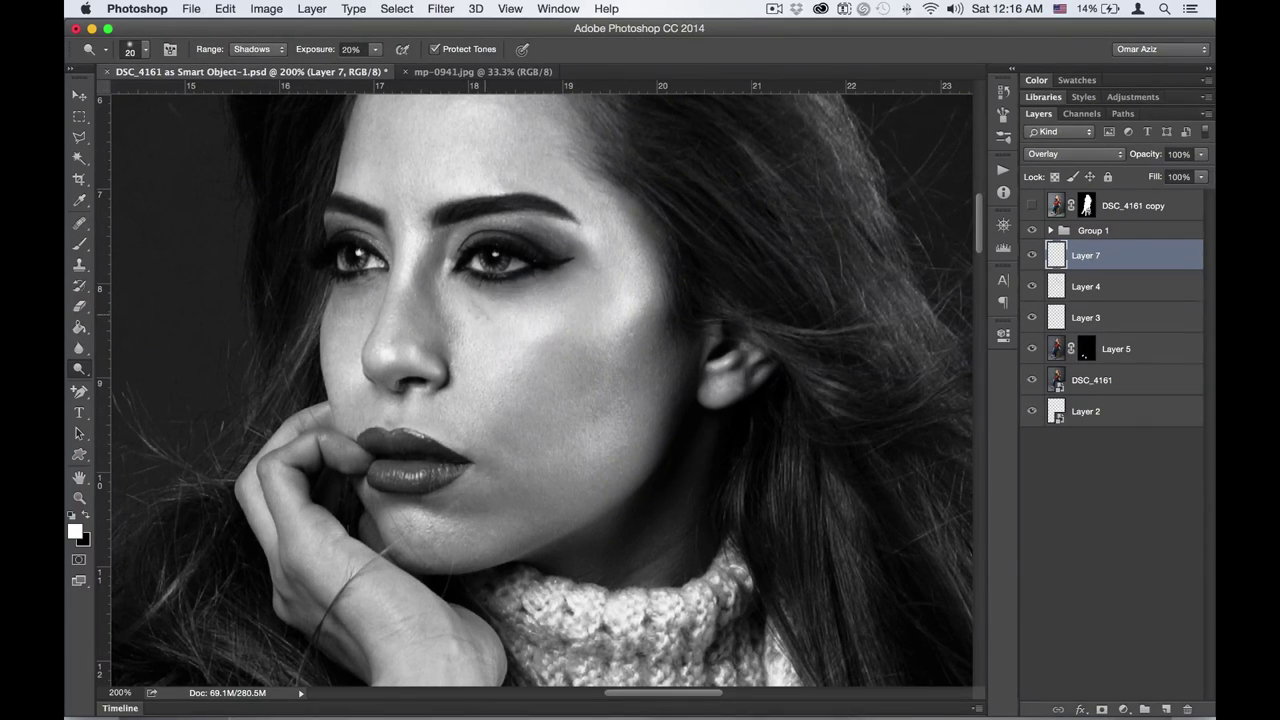
key("ctrl+shift+n")
left_click(528, 380)
left_click(528, 563)
left_click(786, 314)
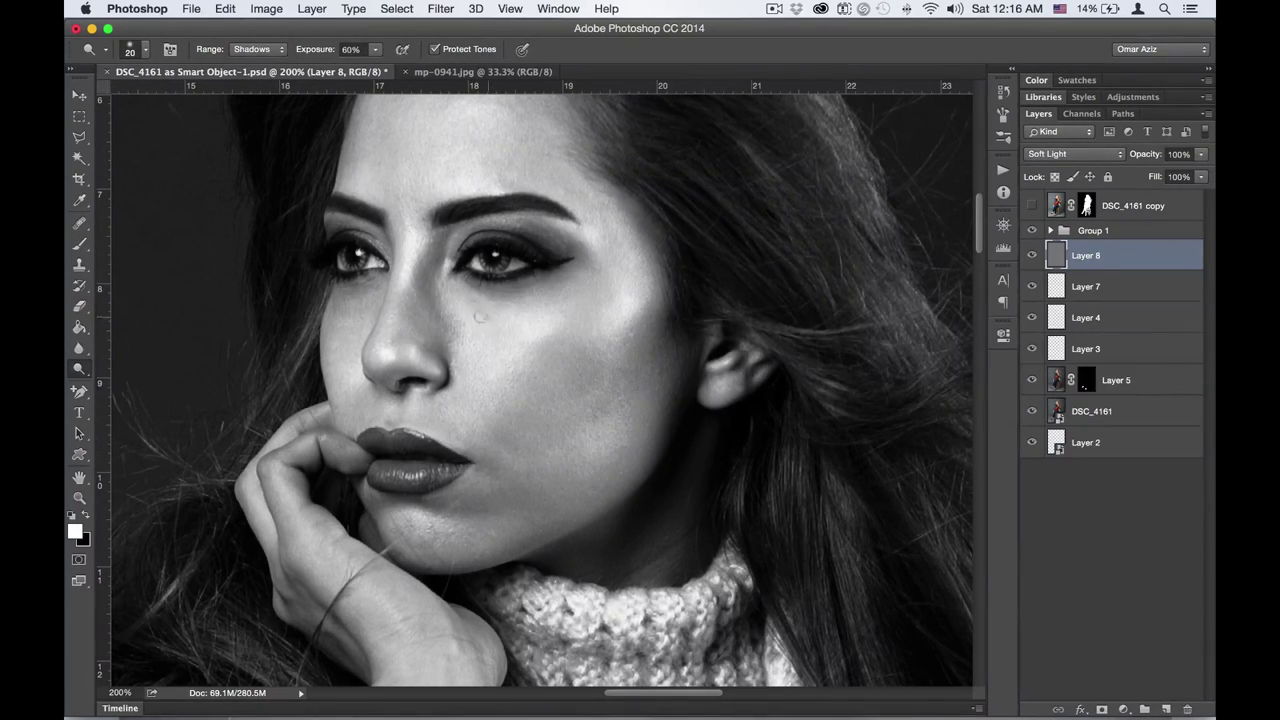
- Dodge highlights across the face, adjusting the brush size
key("bracketleft")
key("bracketleft")
key("bracketleft")
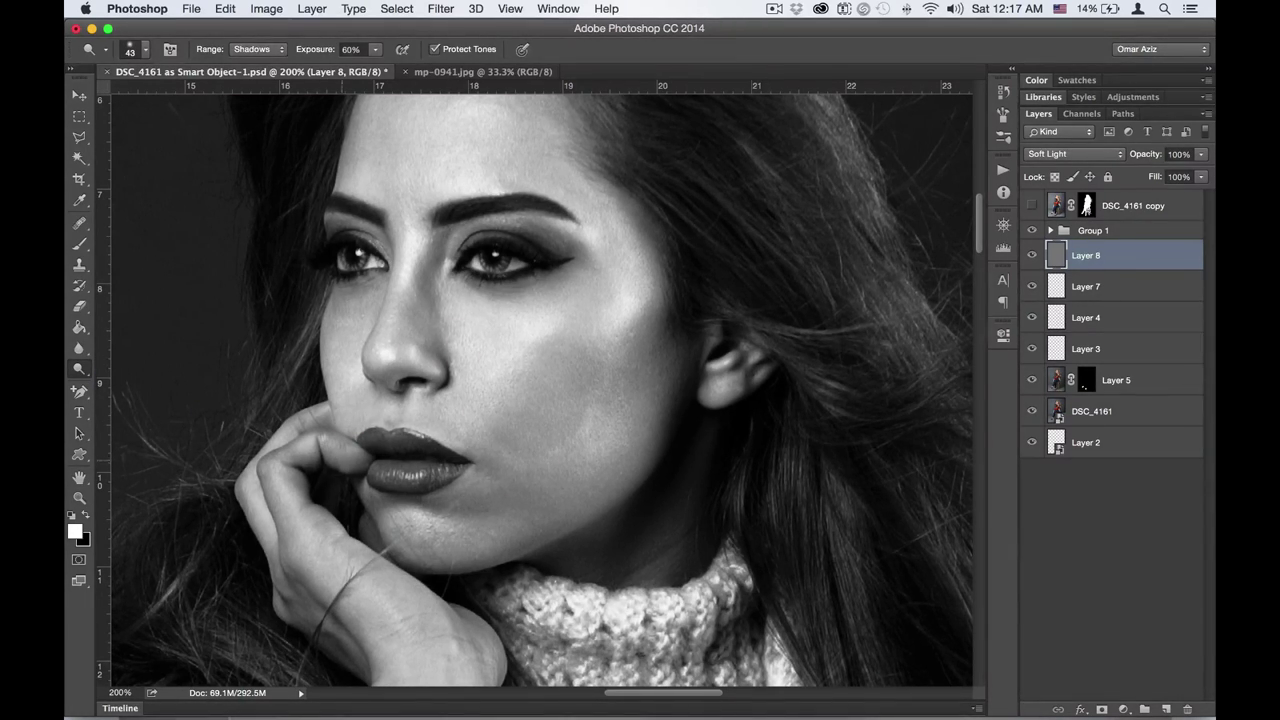
scroll(540, 388, "up", 3)
left_click_drag(560, 490, 571, 490)
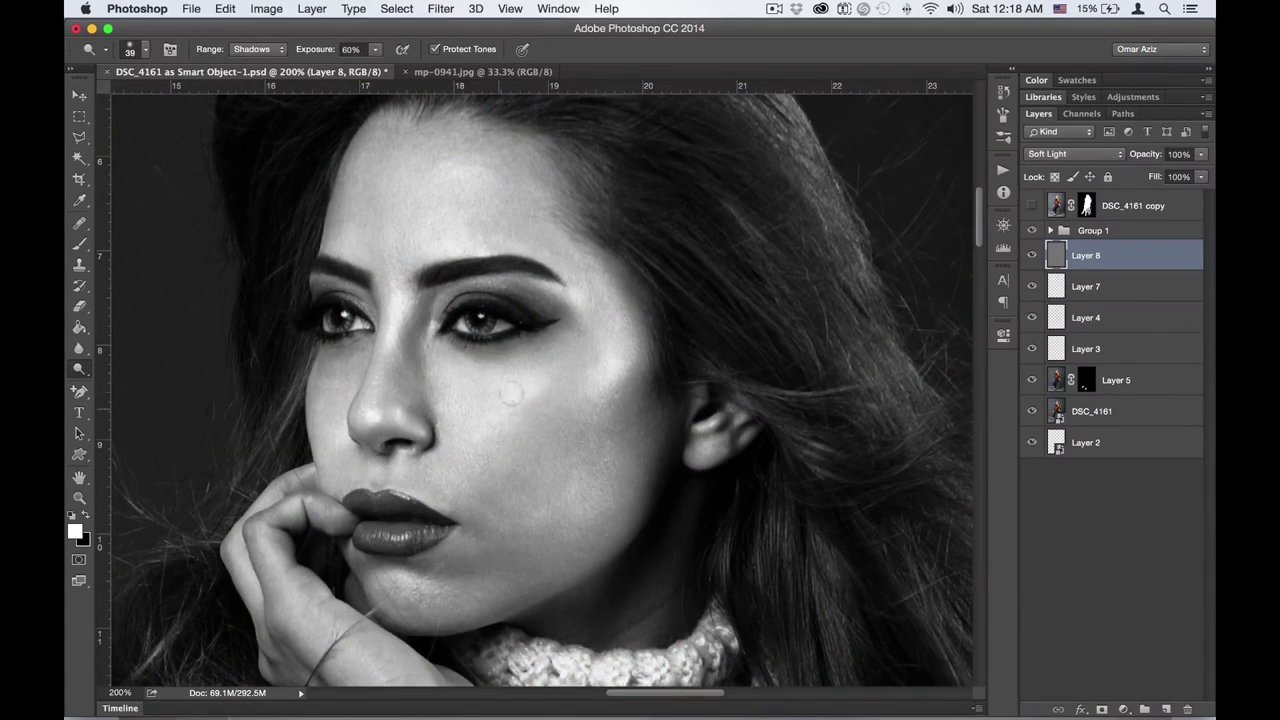
scroll(484, 282, "up", 4)
- Dodge the eye with a smaller brush on Midtones and compare with the colour image
key("bracketleft")
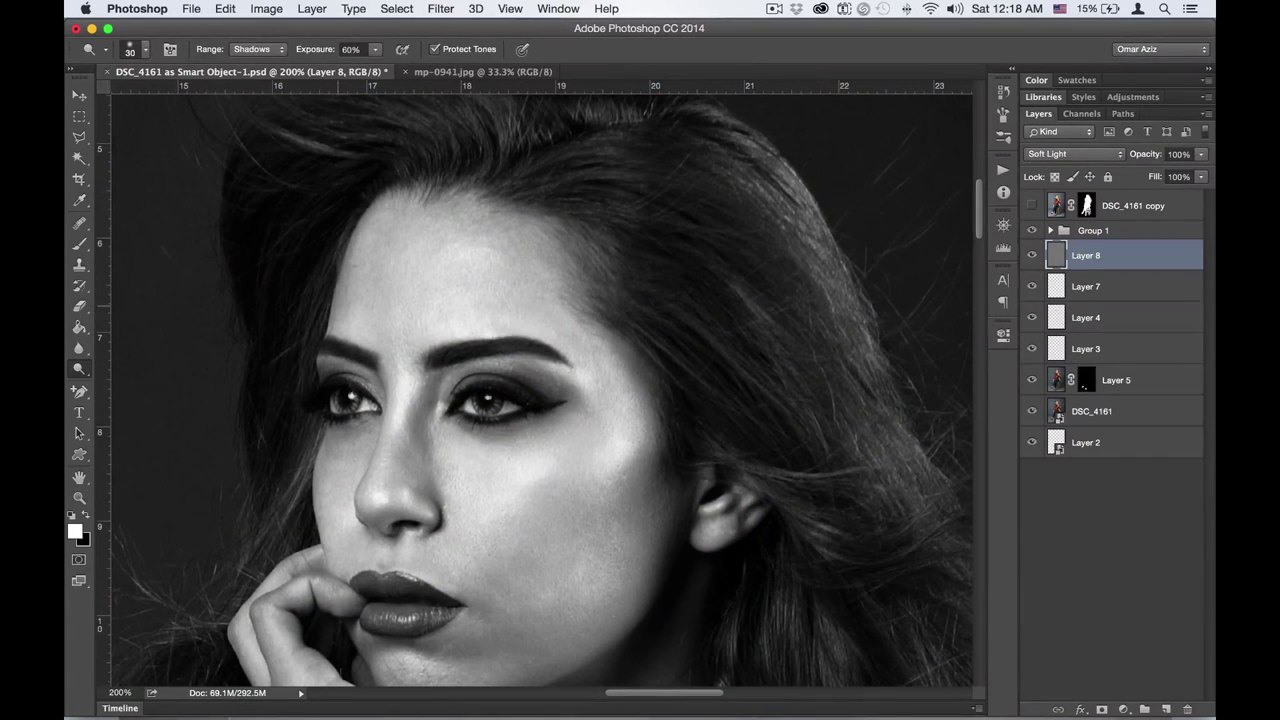
scroll(540, 385, "down", 1)
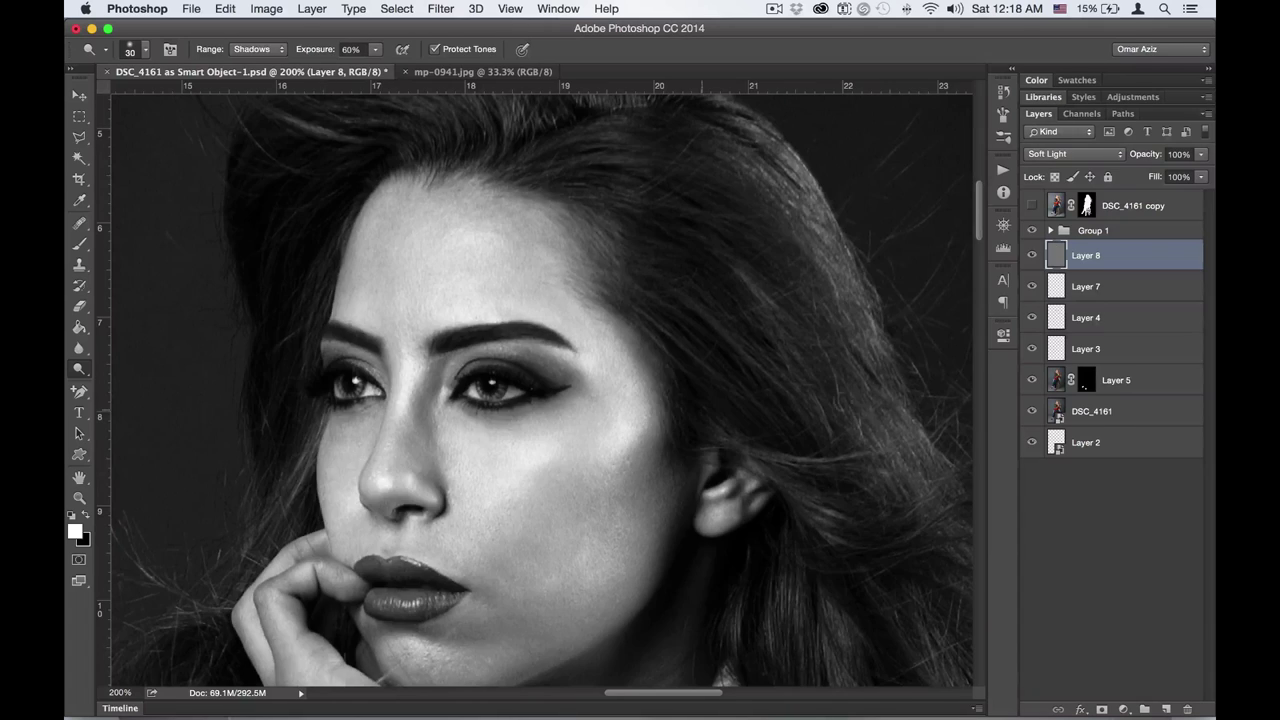
scroll(540, 385, "down", 4)
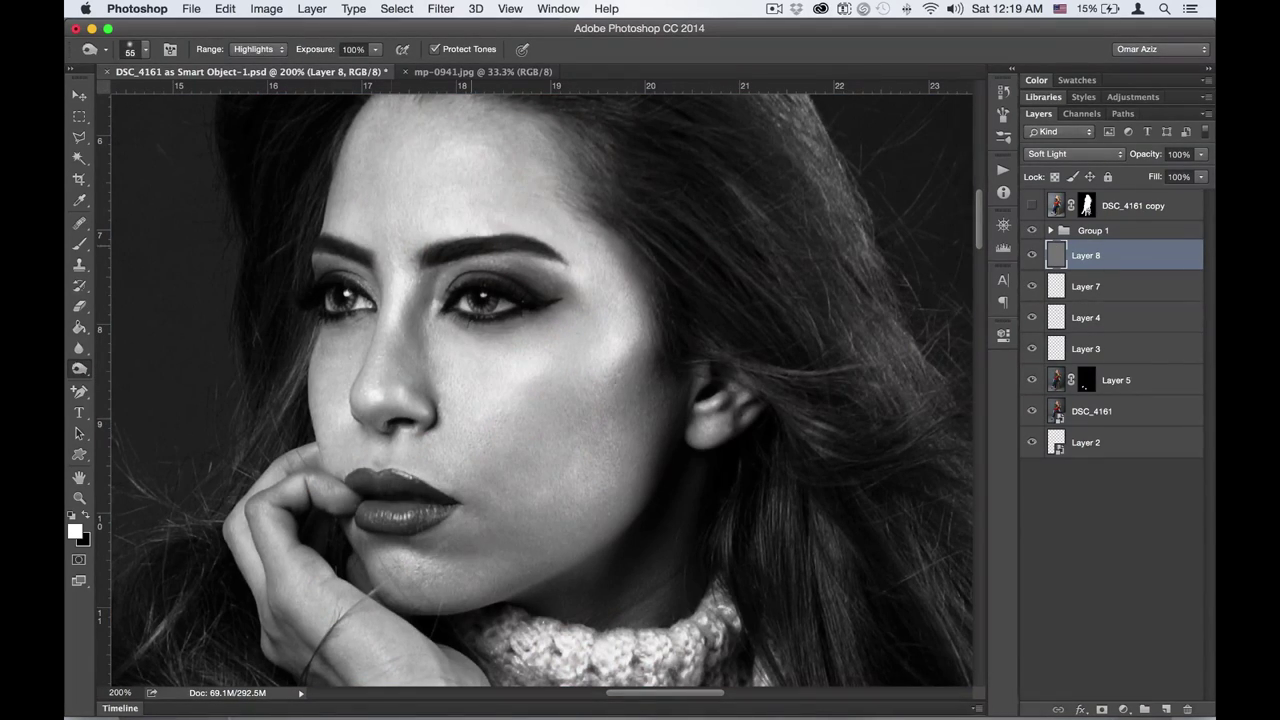
left_click_drag(590, 483, 560, 483)
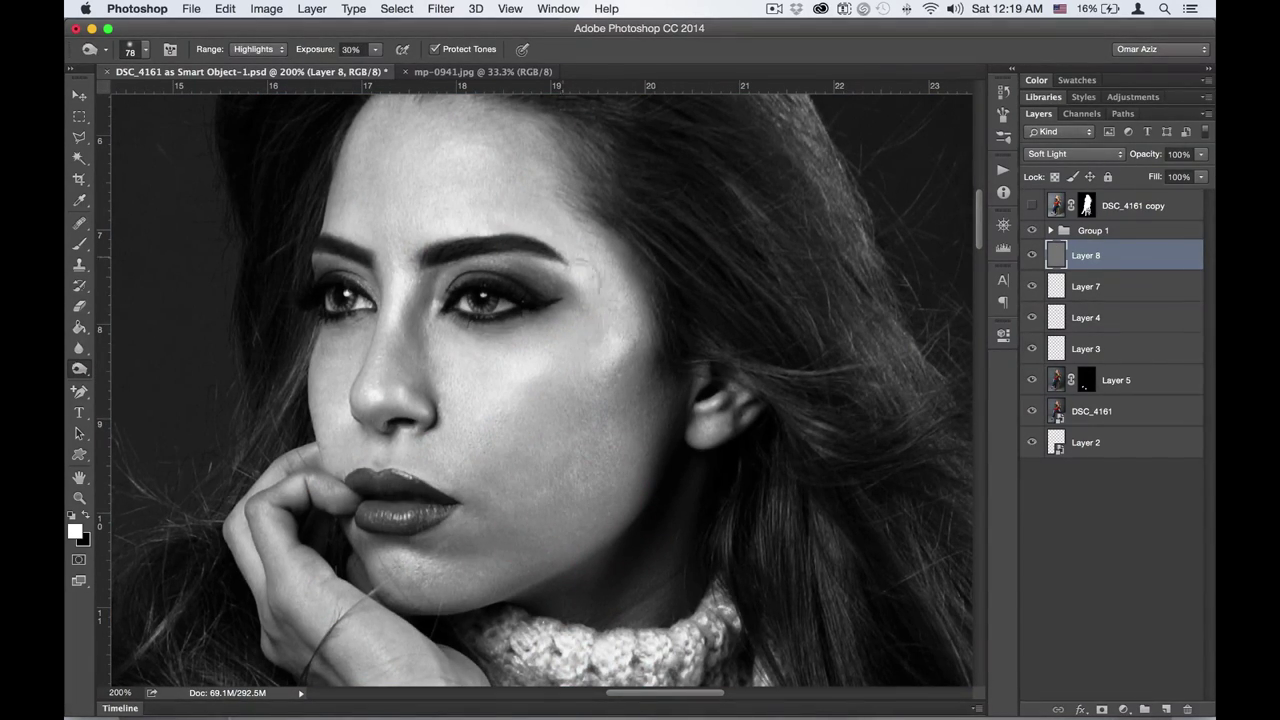
left_click(257, 49)
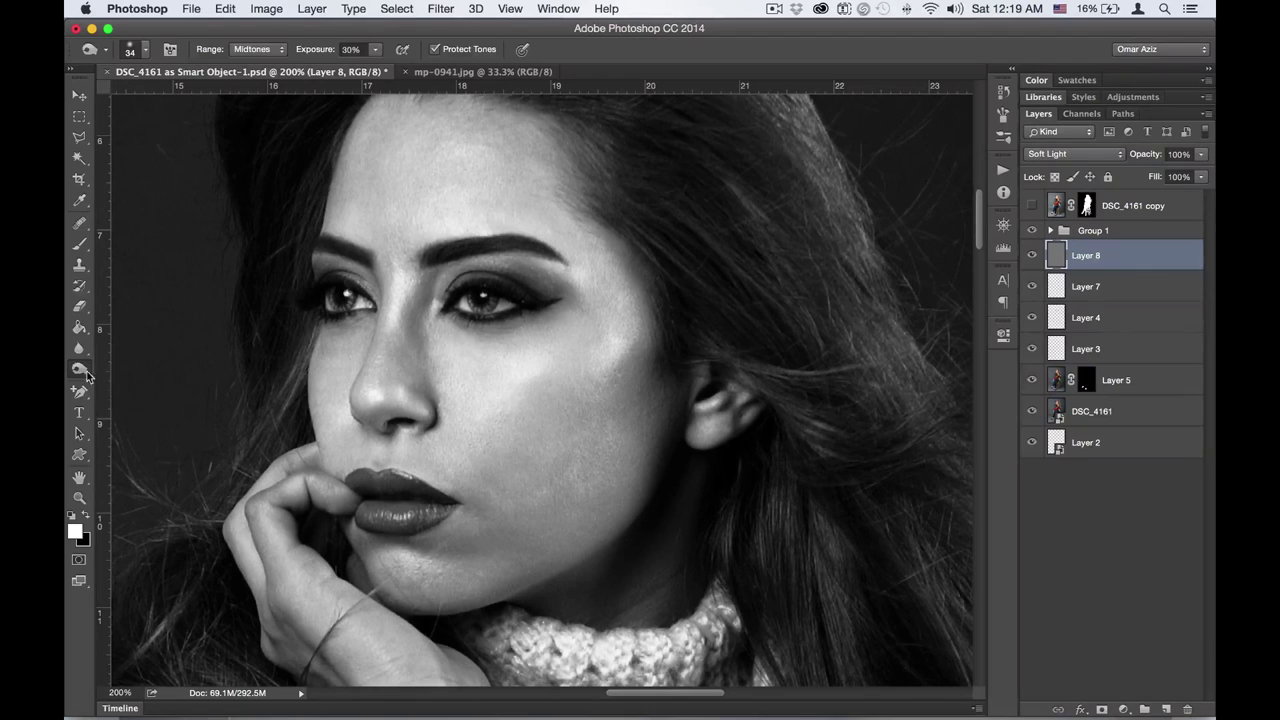
left_click(1031, 230)
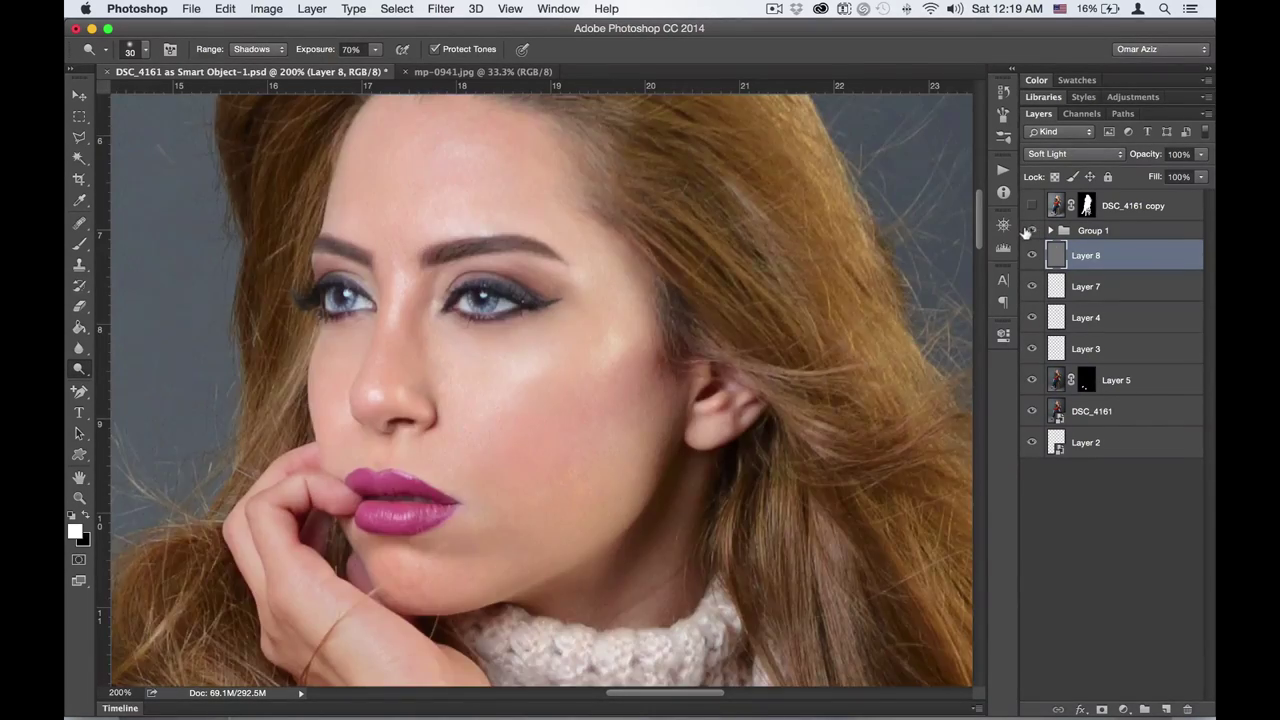
- Add a new empty layer for healing blemishes with the Healing Brush, previewing the colour image
key("b")
key("x")
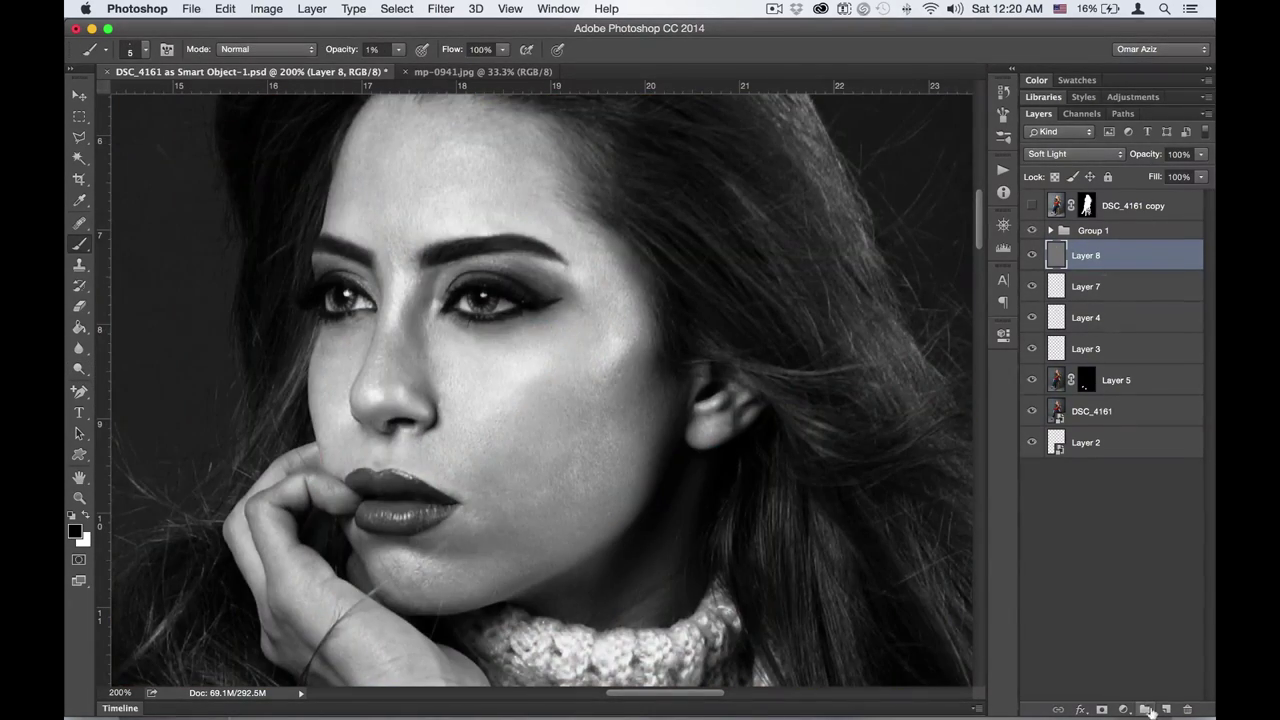
left_click(1166, 709)
key("j")
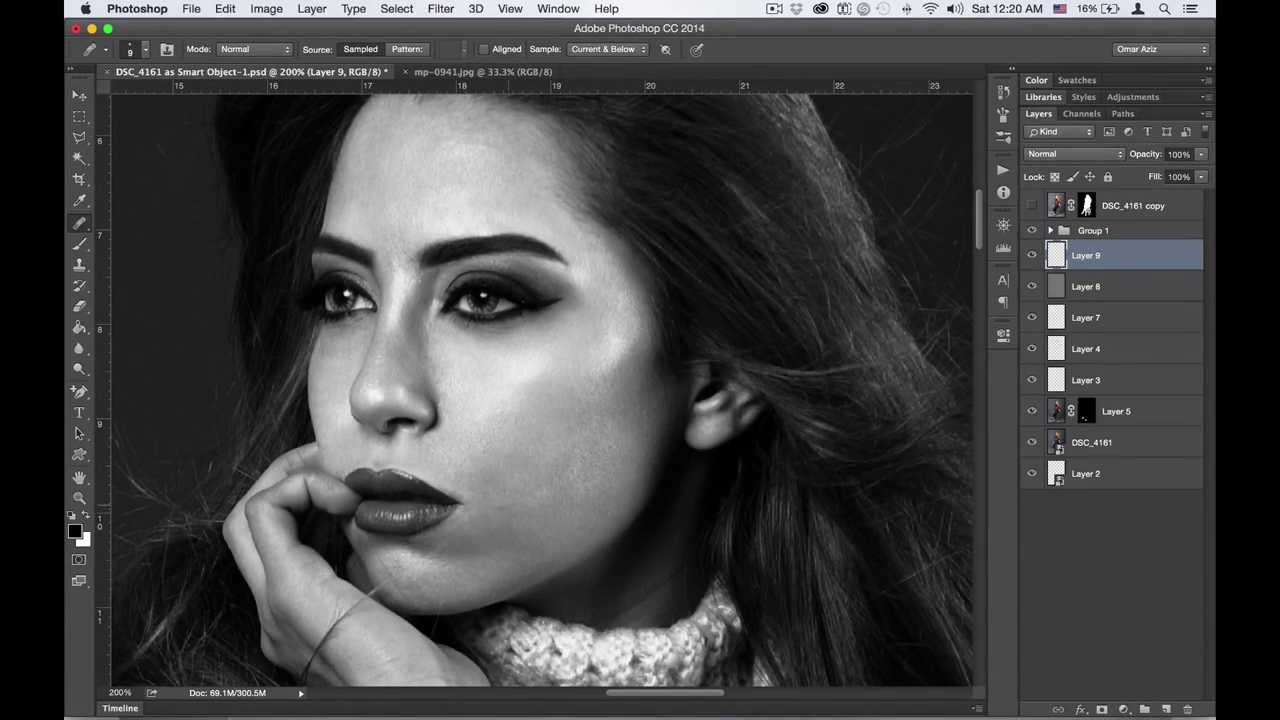
scroll(505, 520, "up", 1)
left_click(1031, 230)
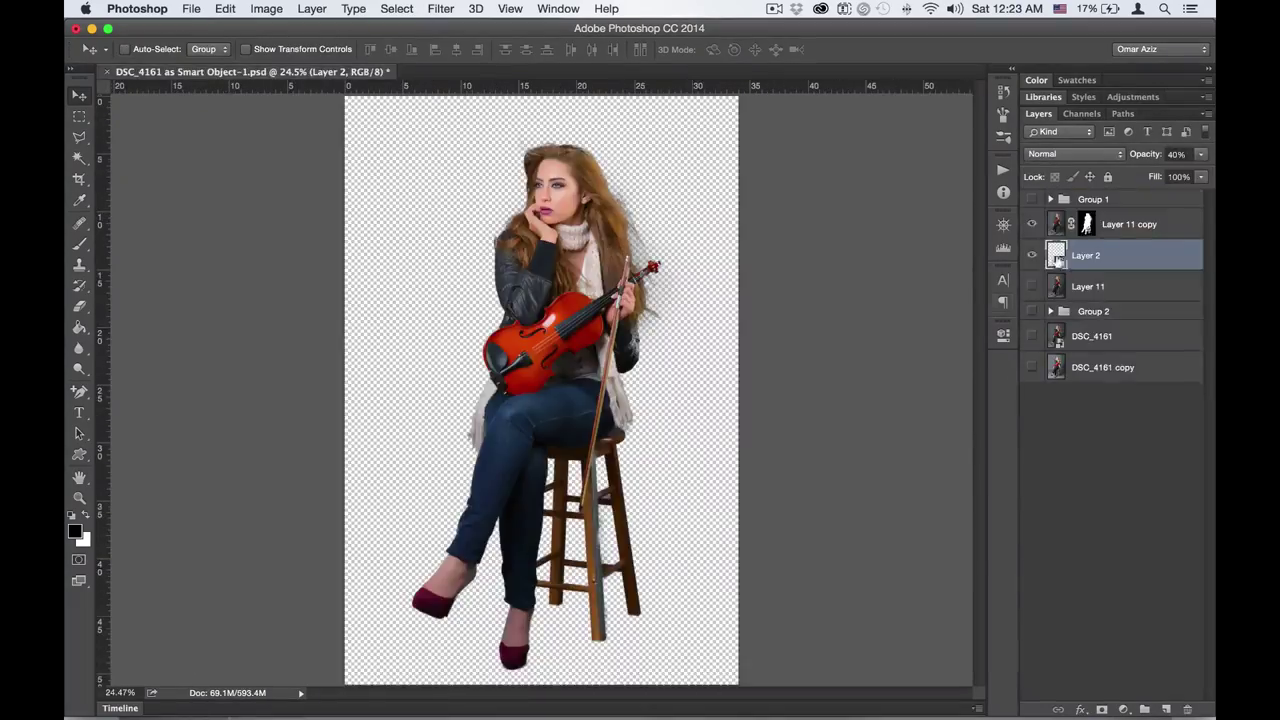
- Scale the forest photo to about 221% and move it right to frame the woman
key("ctrl+t")
key("ctrl+minus")
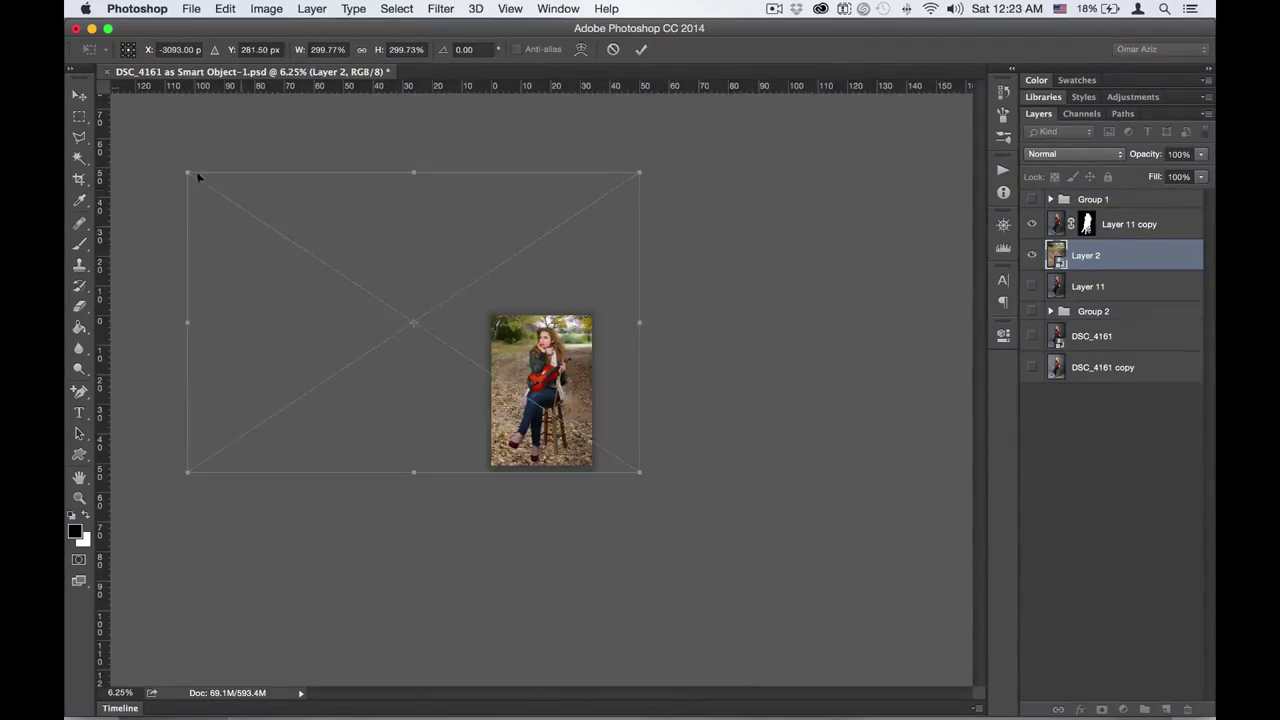
mouse_move(194, 177)
left_mouse_down()
mouse_move(170, 160)
mouse_move(210, 190)
left_mouse_up()
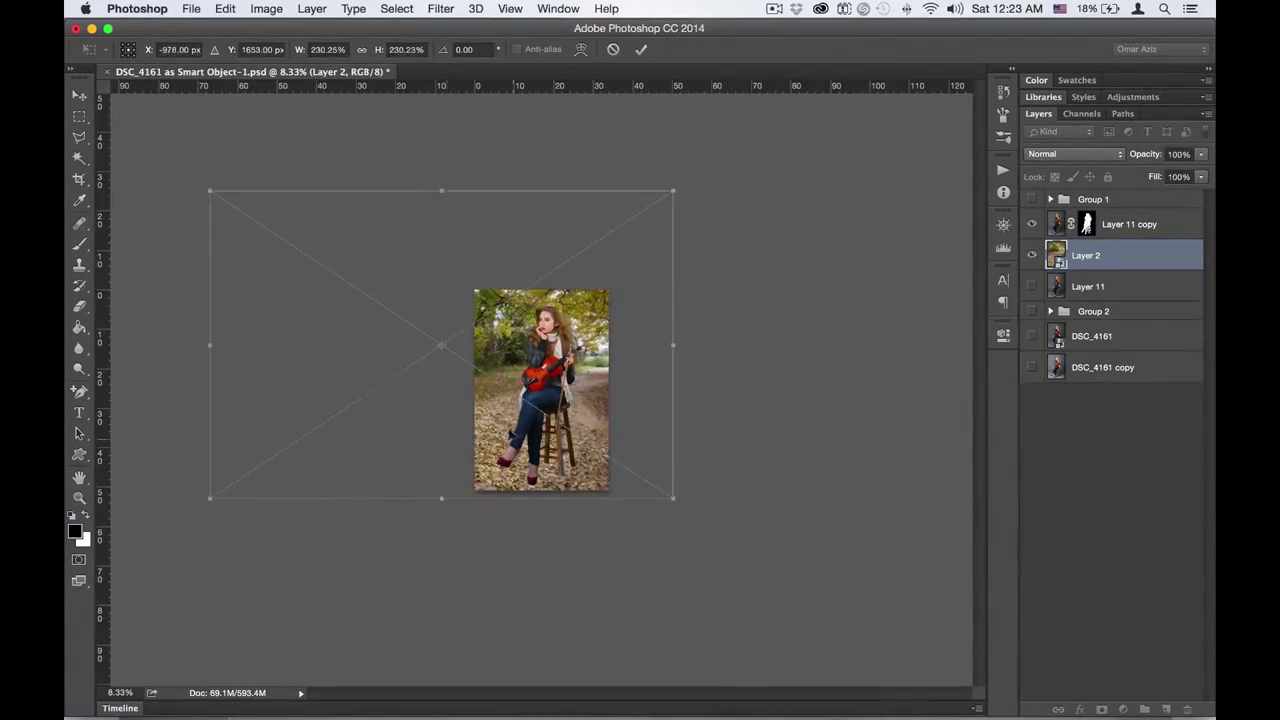
left_click_drag(526, 437, 474, 437)
key("ctrl+plus")
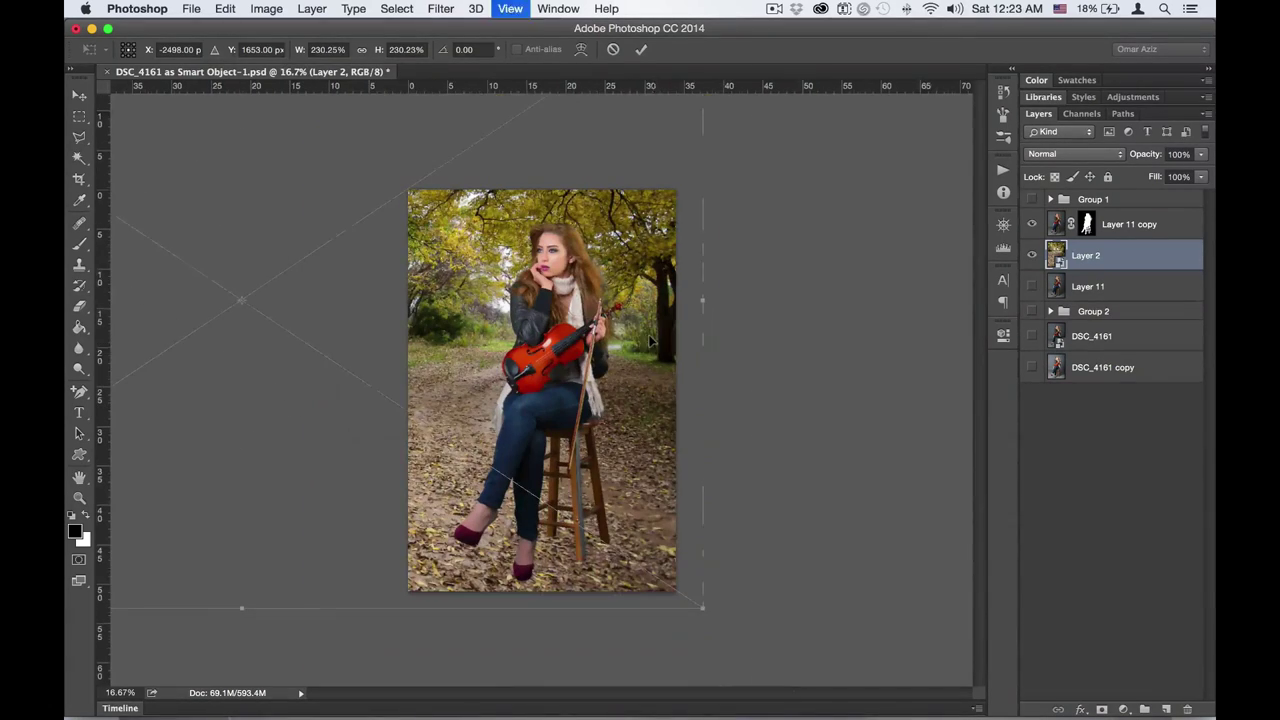
key("cmd+minus")
mouse_move(149, 186)
left_mouse_down()
mouse_move(263, 257)
mouse_move(180, 200)
left_mouse_up()
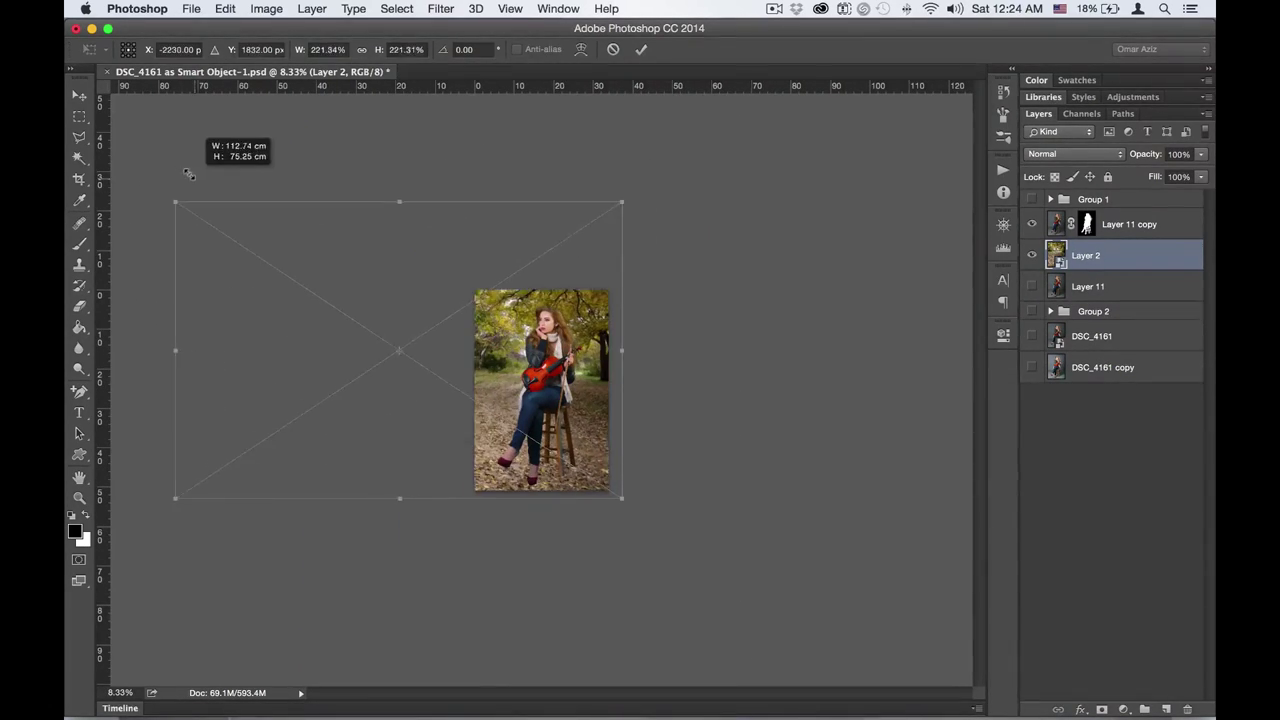
left_click_drag(530, 412, 588, 412)
- Commit the forest resize, then duplicate the Blue channel and raise its Levels black input to 66
key("Return")
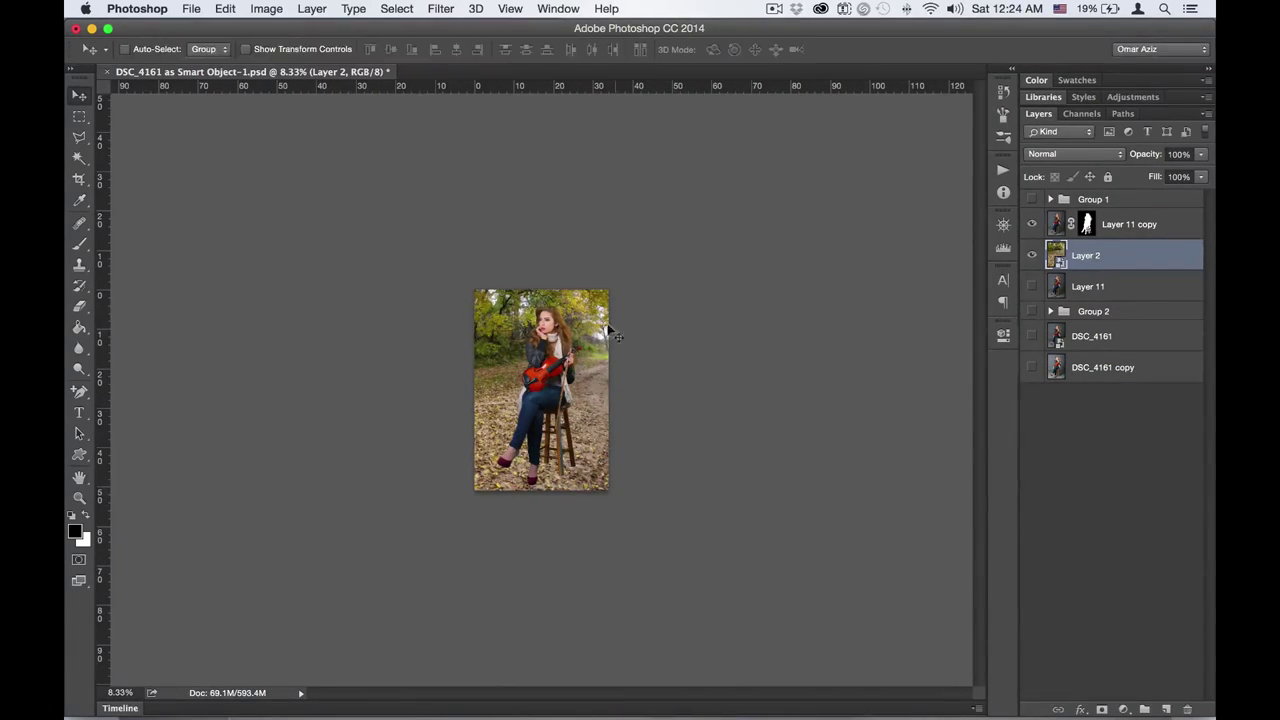
left_click(1032, 286, "alt")
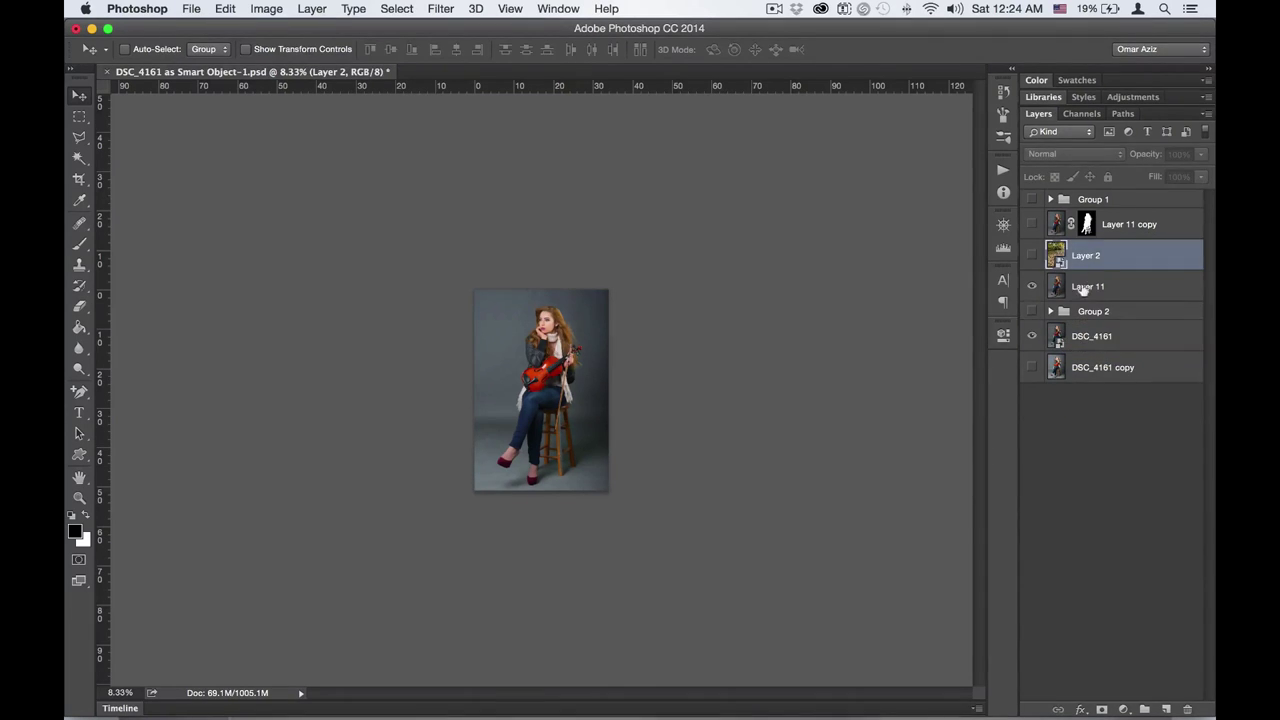
left_click_drag(1062, 230, 1163, 708)
key("super+l")
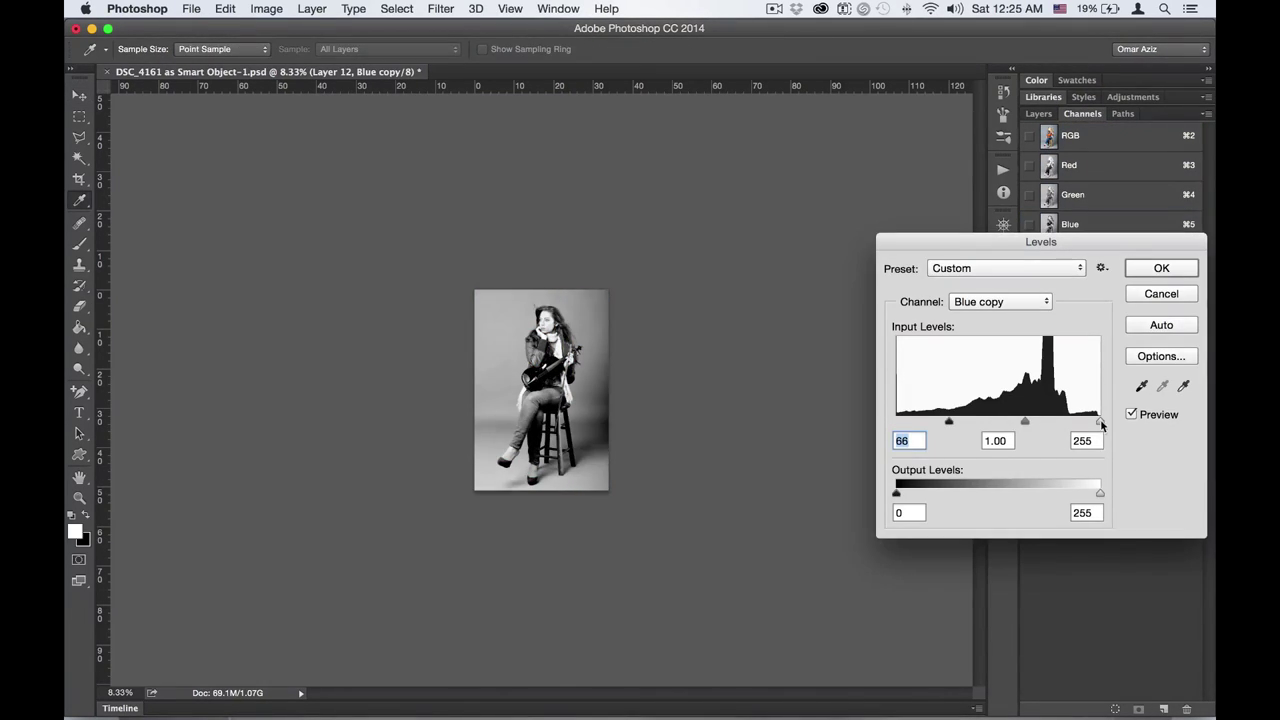
left_click_drag(896, 421, 949, 421)
key("Return")
- Paint the channel copy's upper area white with an Overlay brush at 50% opacity
key("e")
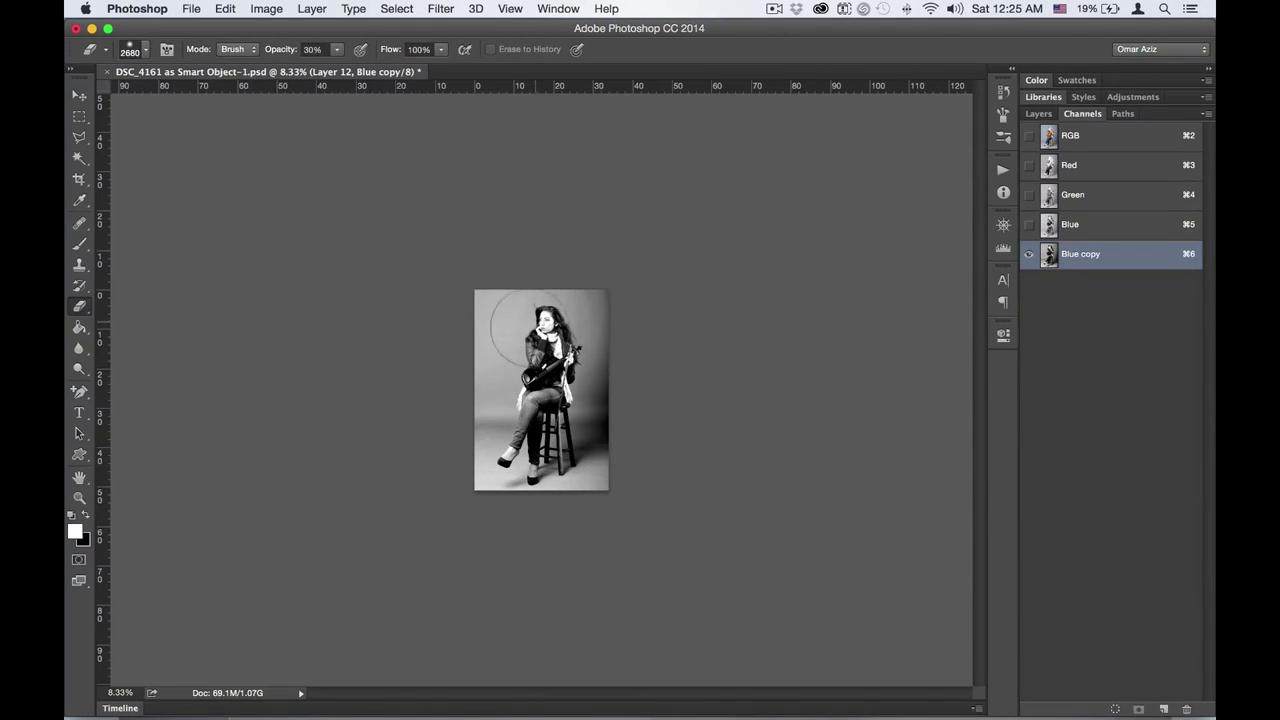
key("b")
right_click(572, 225)
left_click_drag(500, 320, 523, 351)
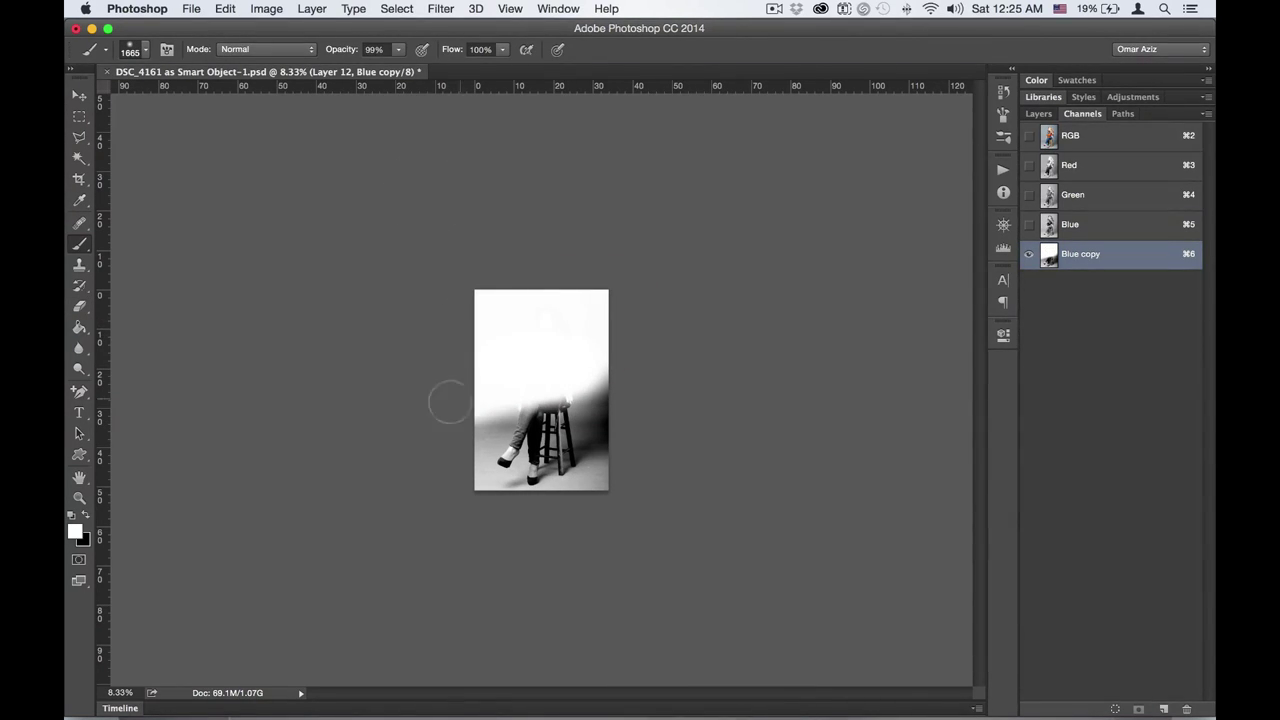
left_click(265, 49)
left_click(260, 238)
key("5")
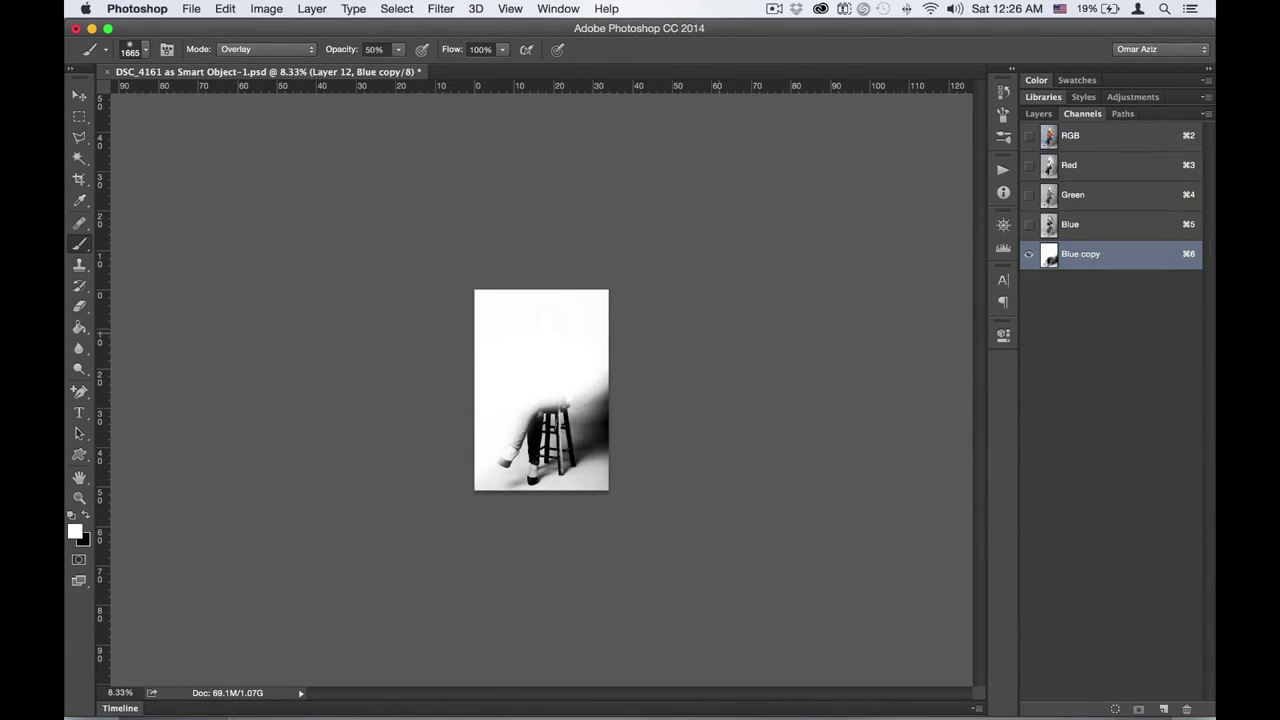
- Invert the Blue copy channel and return to the layers with forest Layer 2 selected
key("ctrl+i")
left_click(1038, 113)
left_click(1085, 255)
- Create merged Layer 13 and shift the forest background Layer 2 across the canvas
key("d")
key("g")
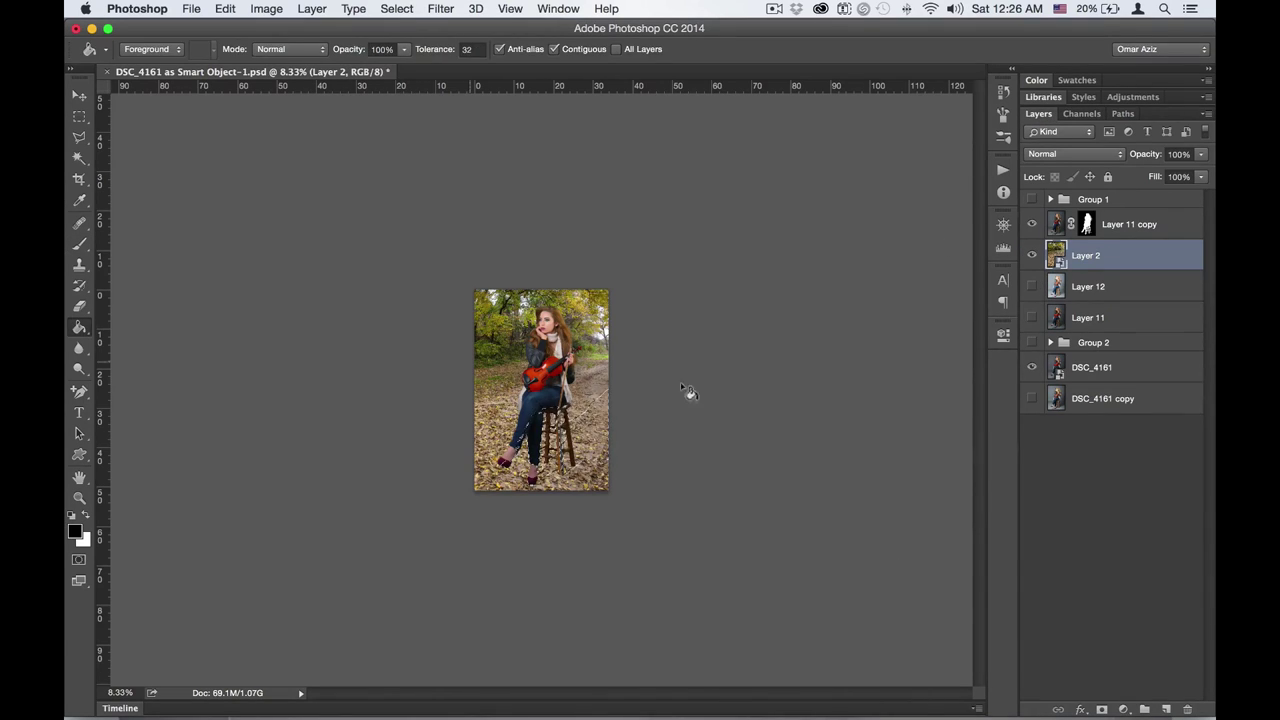
key("ctrl+shift+alt+e")
key("v")
key("ctrl+plus")
left_click(1093, 298)
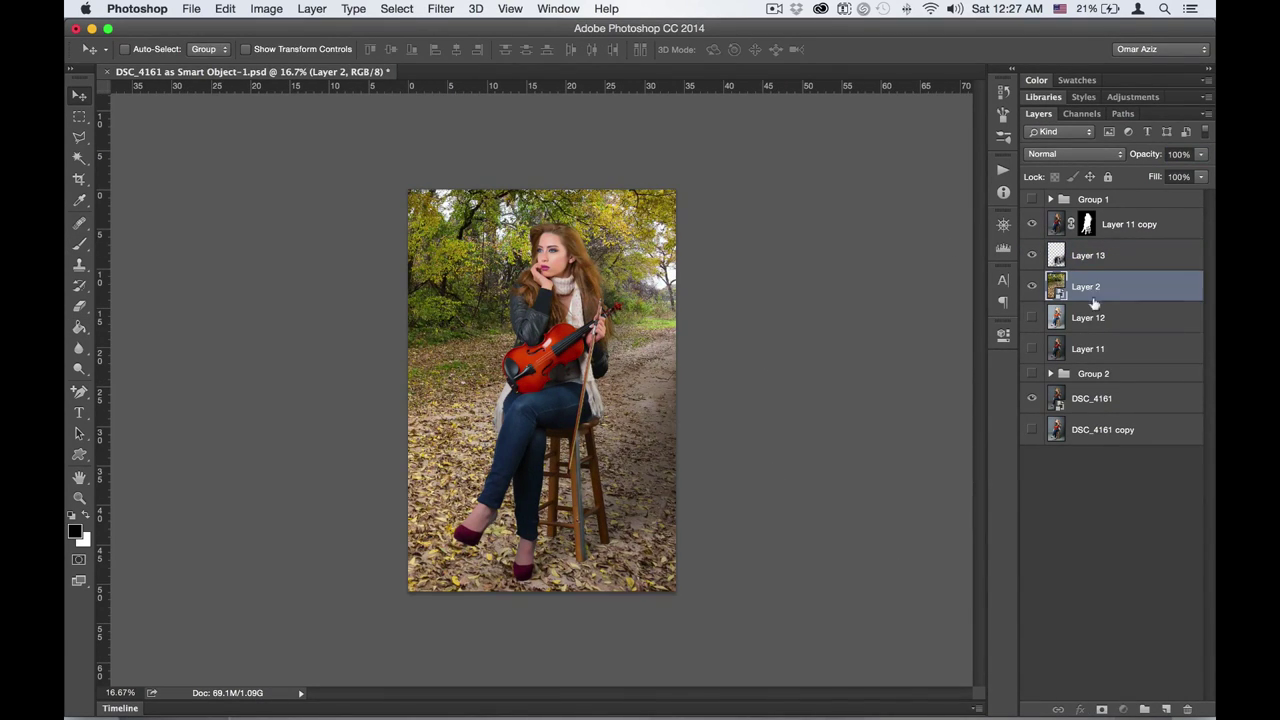
mouse_move(640, 430)
left_mouse_down()
mouse_move(676, 439)
mouse_move(621, 449)
left_mouse_up()
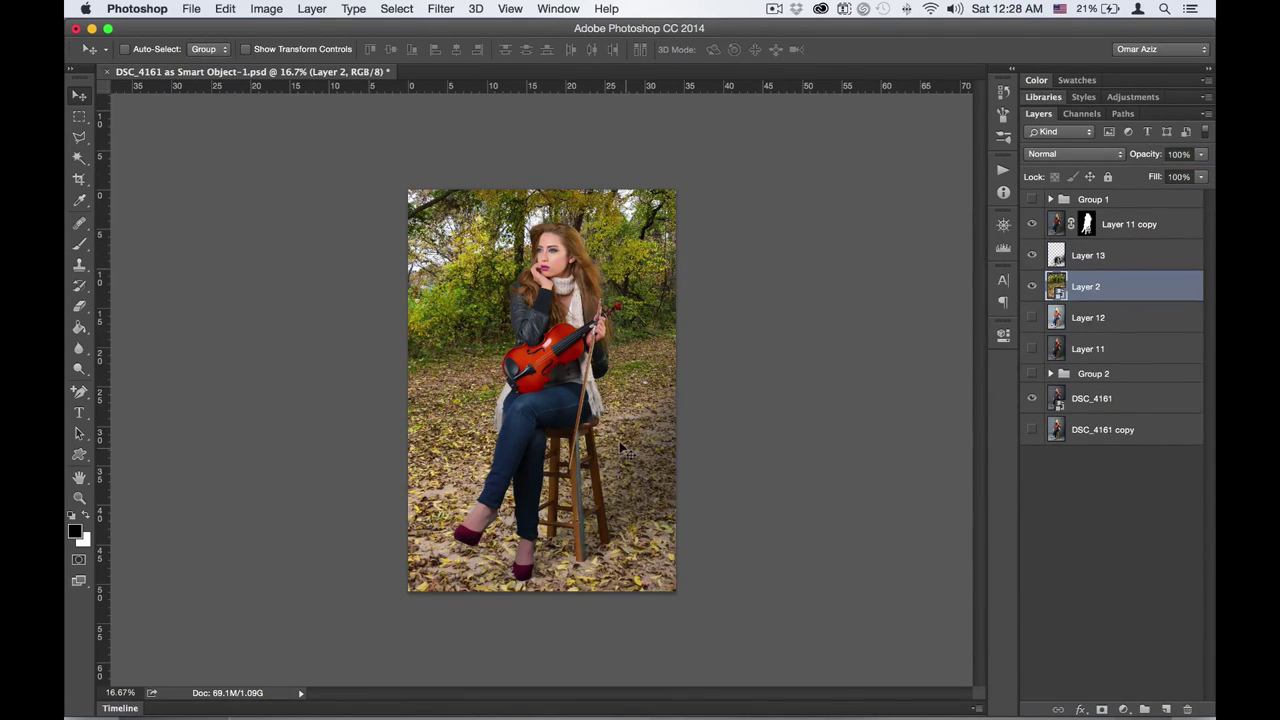
- Flip the forest smart object horizontally, save it, and reposition it behind the woman
double_click(1057, 286)
left_click(266, 8)
left_click(460, 245)
key("ctrl+w")
left_click(771, 260)
mouse_move(693, 393)
left_mouse_down()
mouse_move(438, 430)
mouse_move(595, 420)
mouse_move(475, 405)
left_mouse_up()
- Select Layer 12, then the woman's layer mask
left_click(1110, 317)
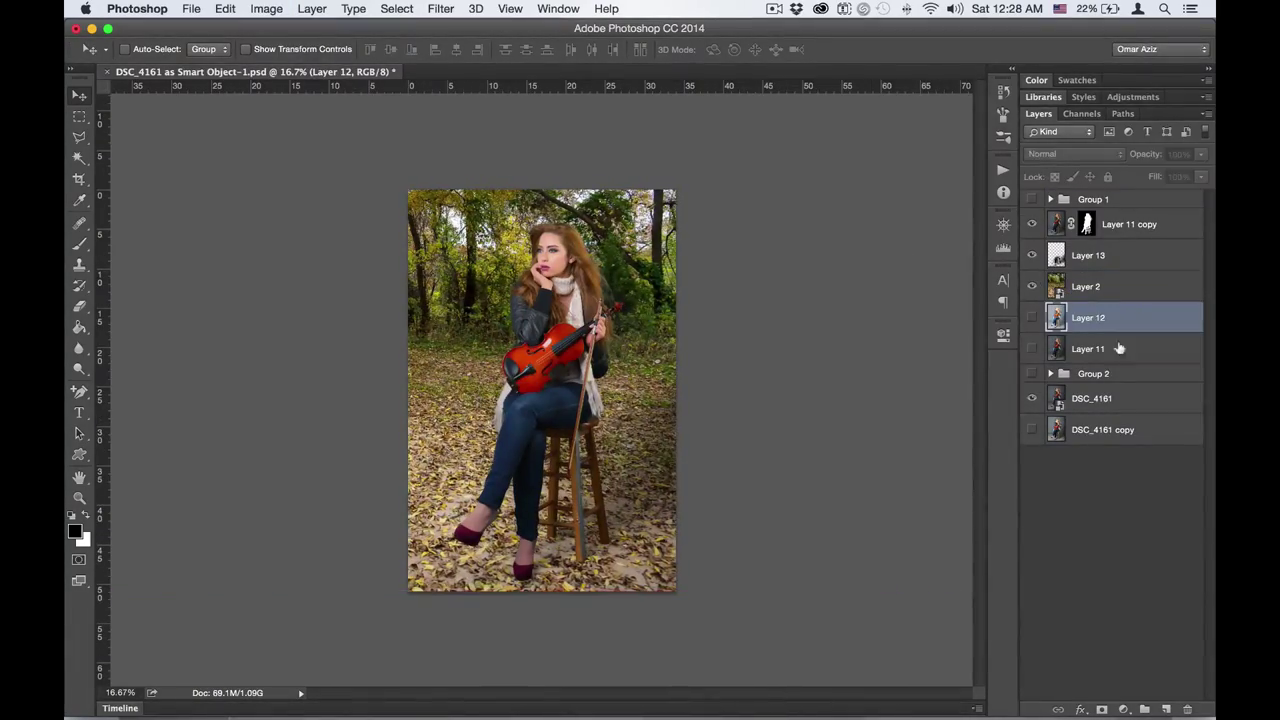
scroll(617, 265, "up", 5)
left_click(1087, 224)
- Set the mask's Levels black input to 68 and refine its edges with Shift Edge −14
key("ctrl+l")
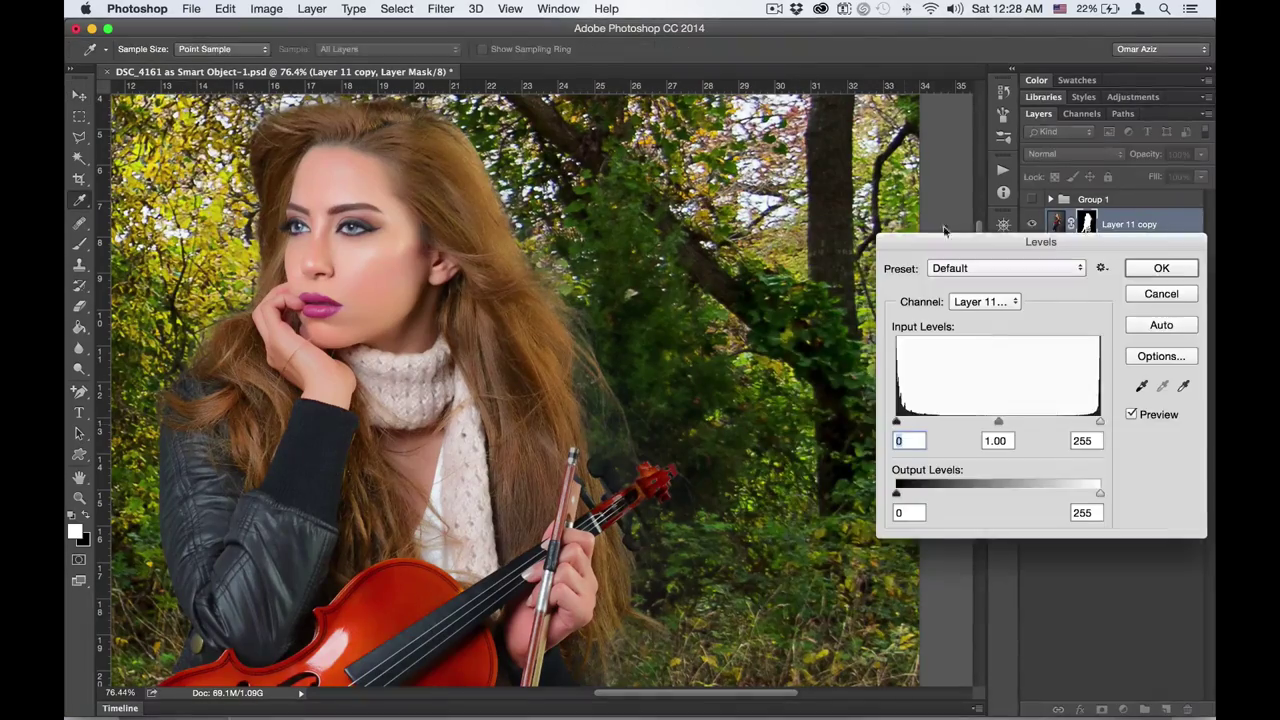
type("68")
key("Return")
double_click(1087, 224)
left_click(914, 543)
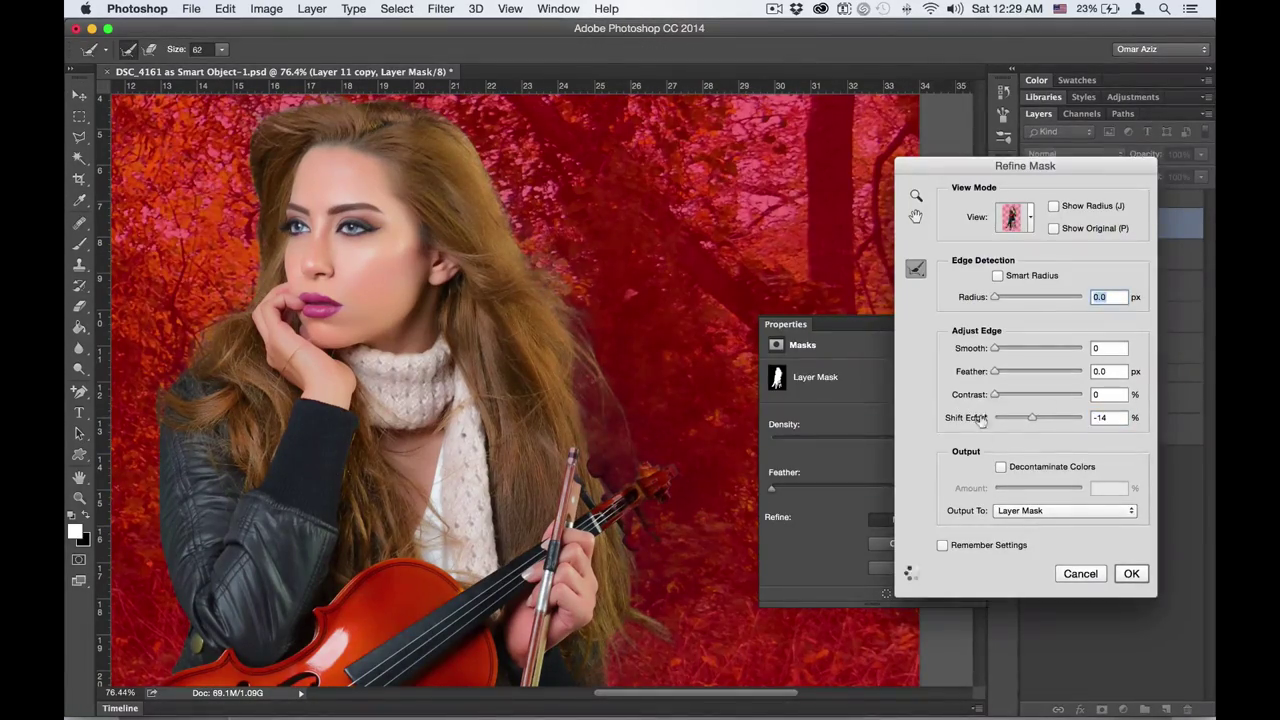
key("Return")
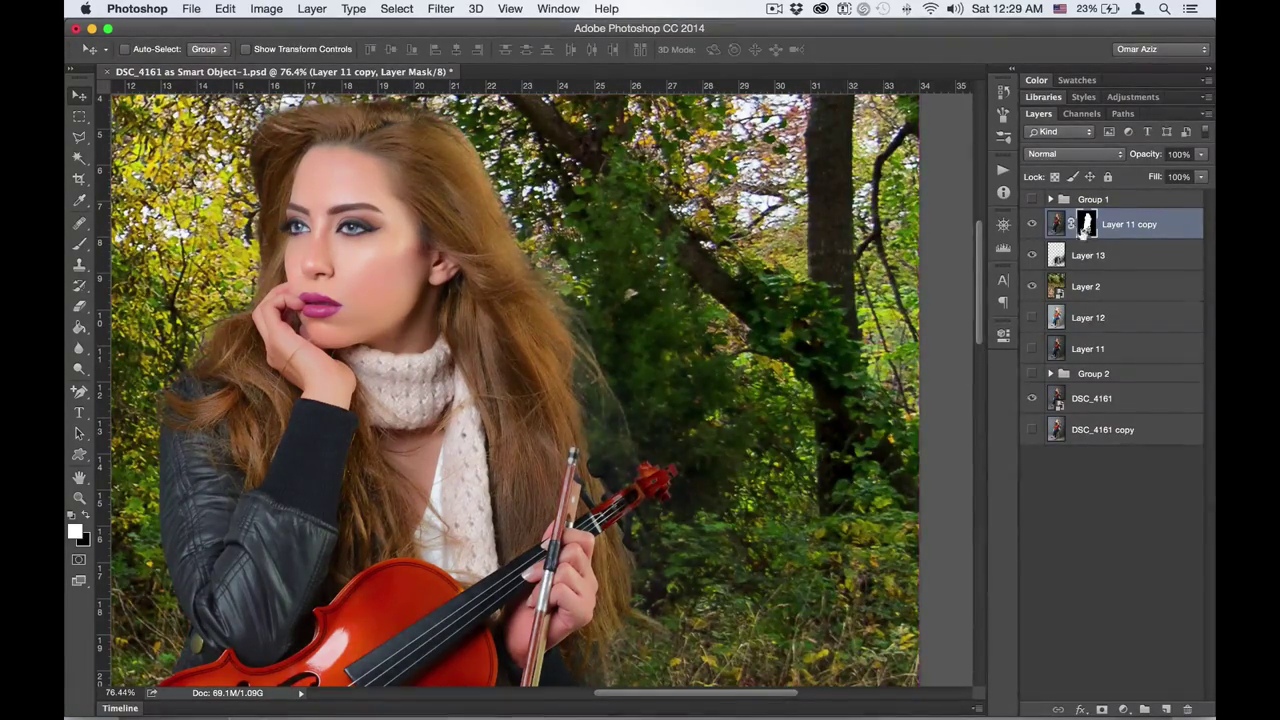
- Paint the violin's tuning peg back into the mask and reset the brush to Normal blending
scroll(607, 471, "up", 5)
key("b")
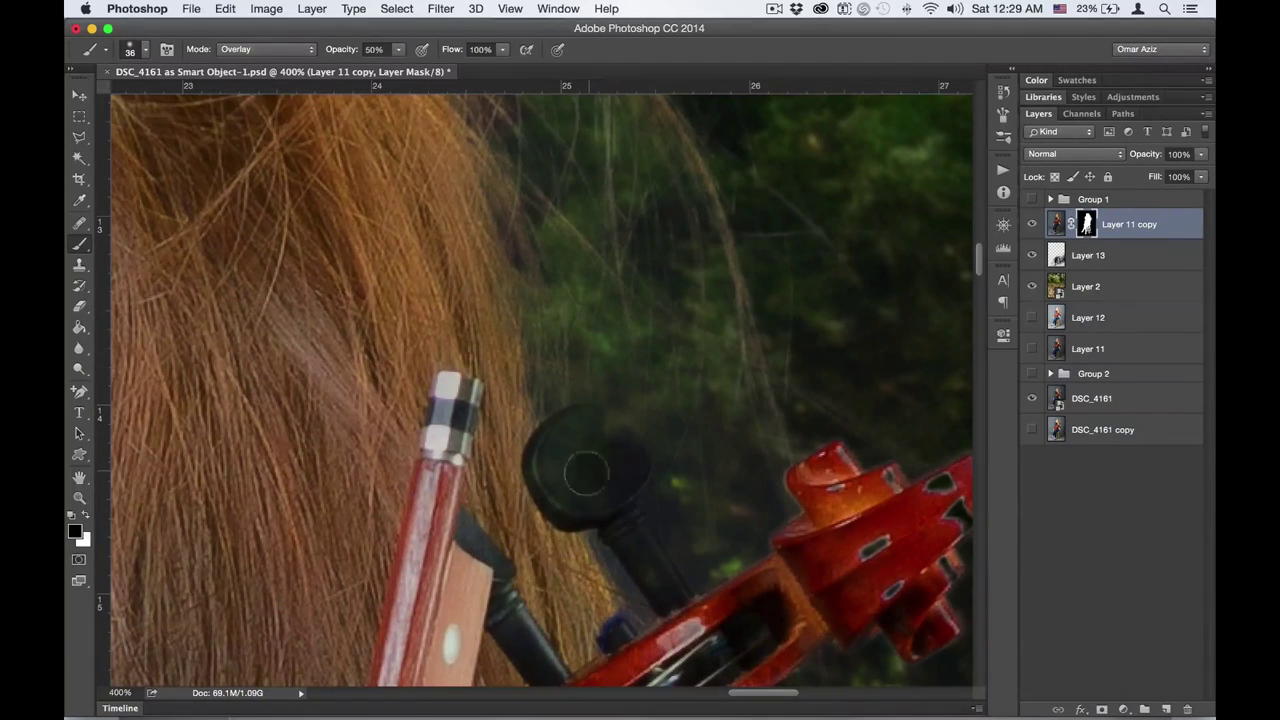
left_click_drag(562, 450, 560, 450)
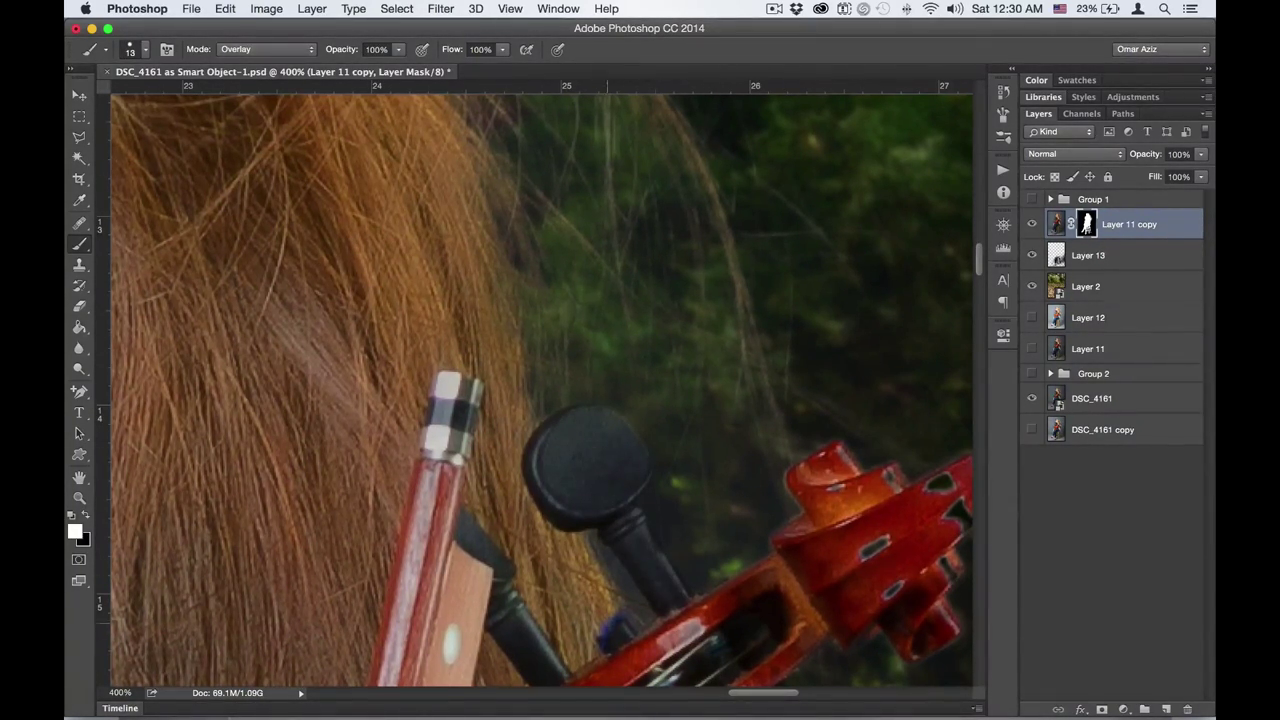
scroll(655, 541, "down", 5)
scroll(655, 541, "right", 3)
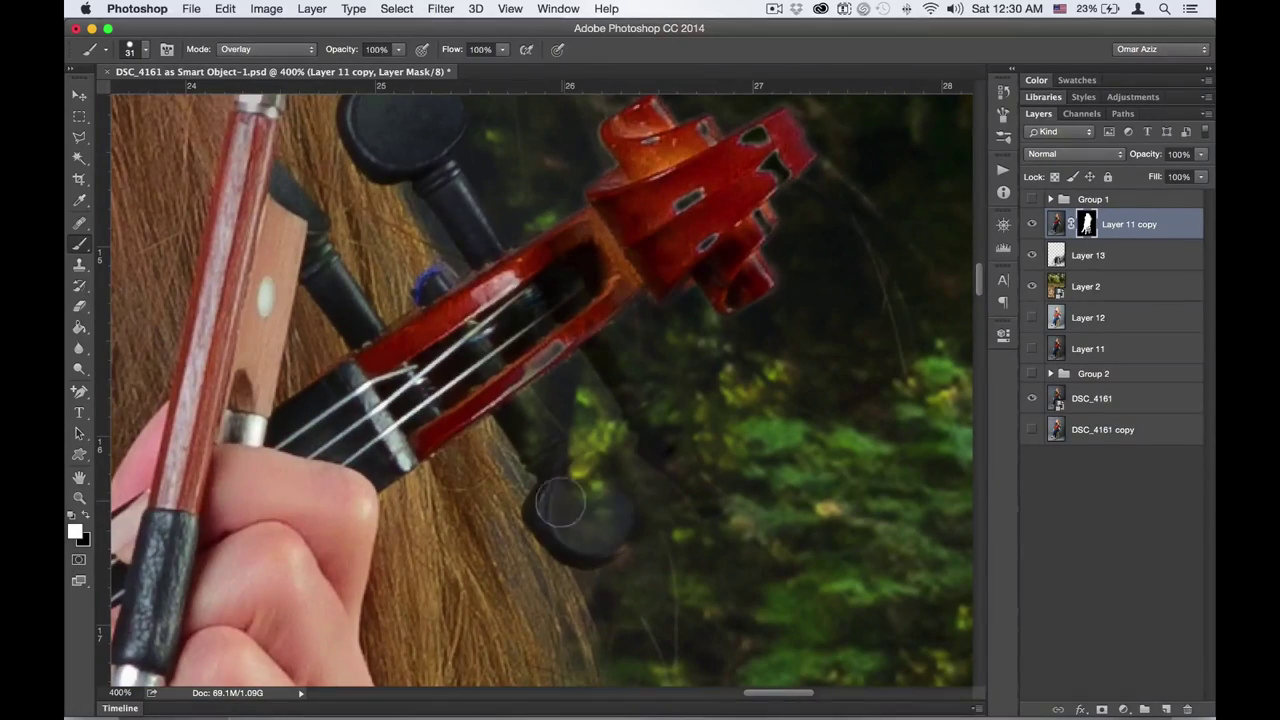
left_click(255, 49)
left_click(255, 12)
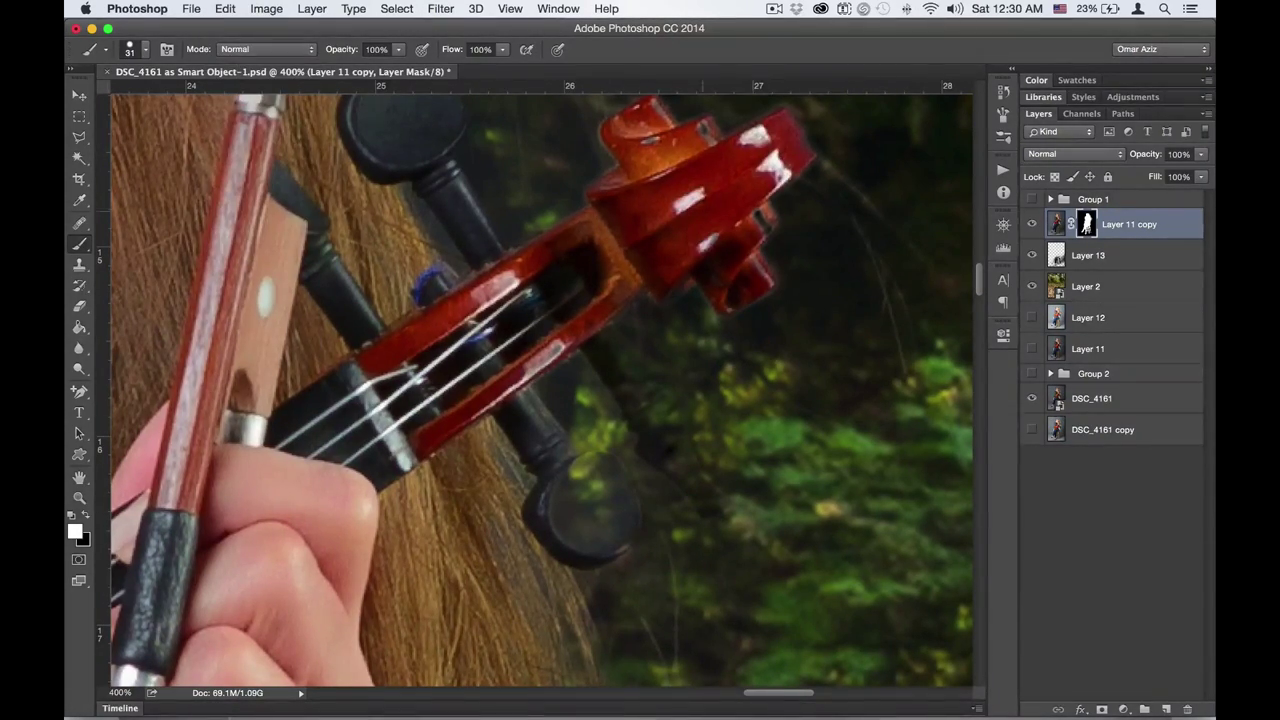
- View the woman's mask in greyscale and refine its edges again
scroll(620, 205, "up", 3)
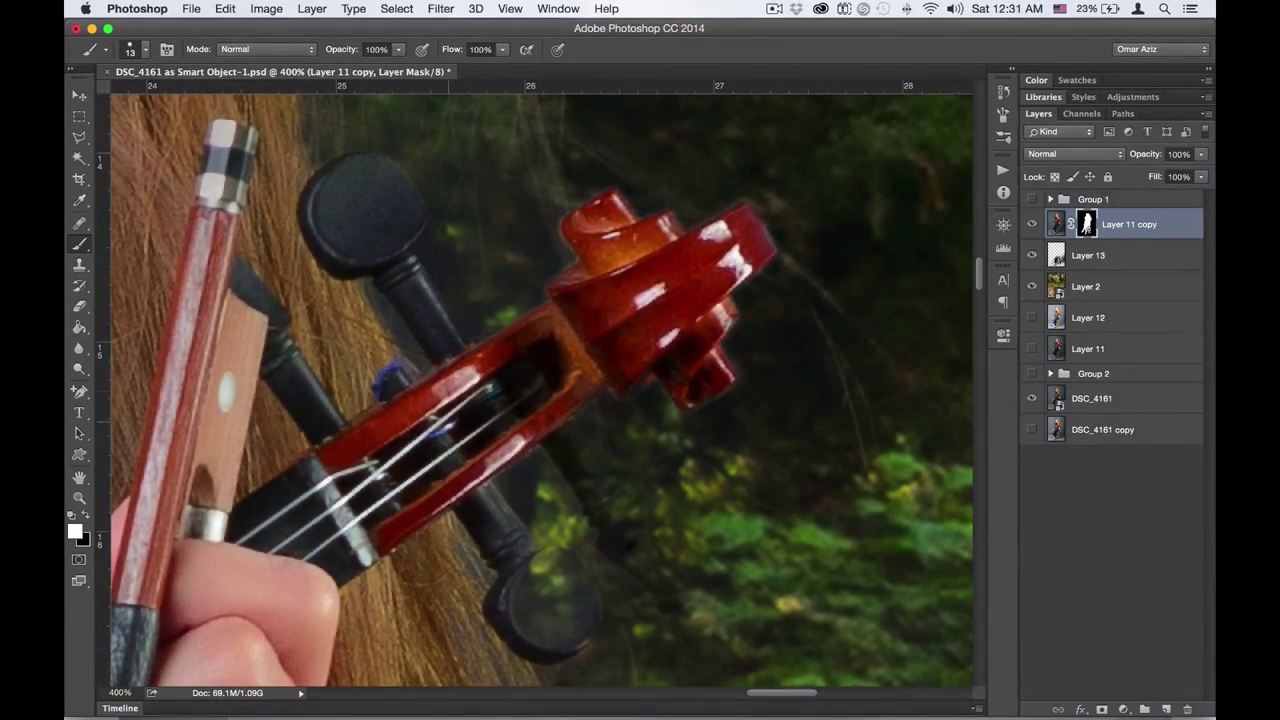
scroll(466, 463, "down", 2)
scroll(466, 463, "right", 2)
scroll(470, 380, "up", 2)
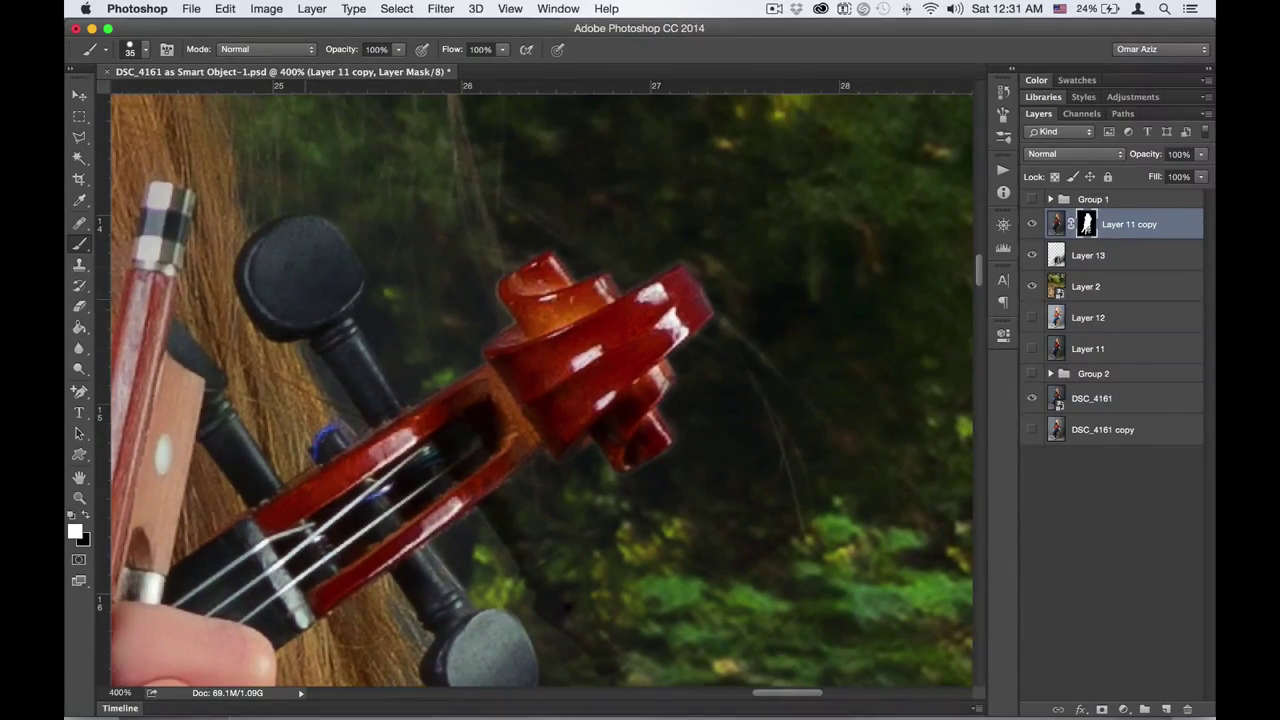
scroll(470, 380, "down", 2)
key("bracketleft")
key("bracketleft")
key("alt+backslash")
key("alt+backslash")
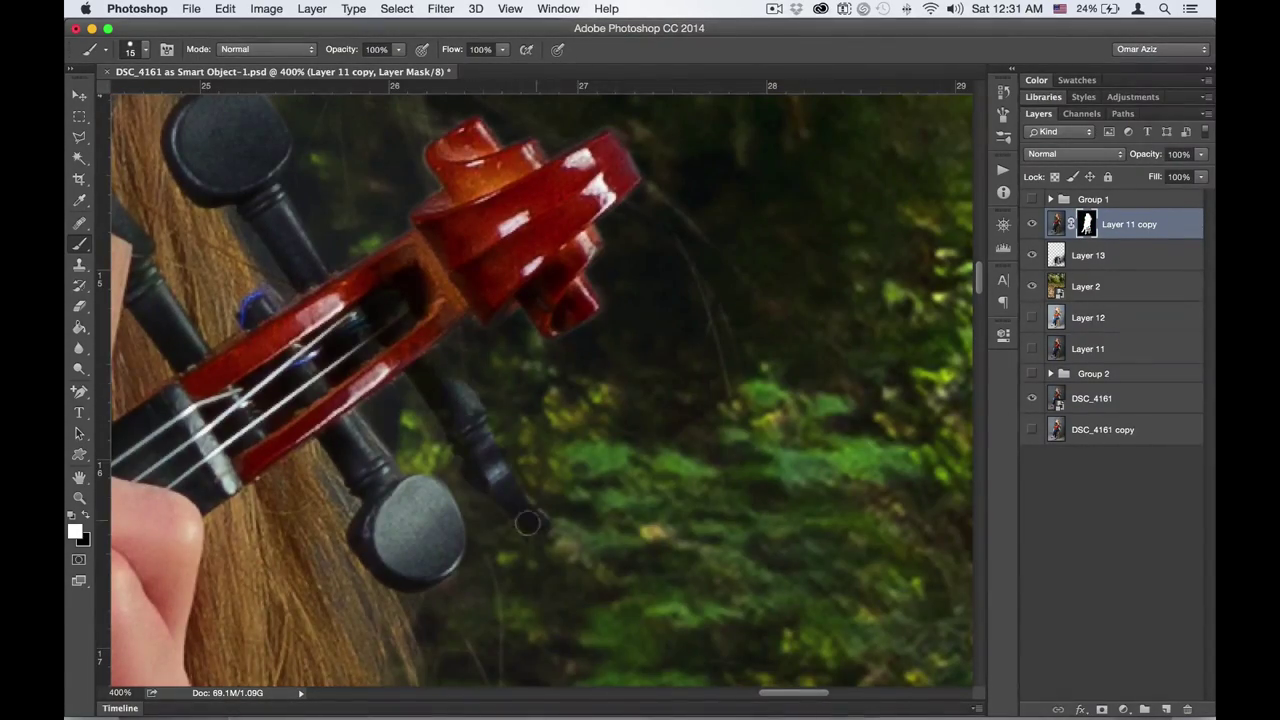
key("ctrl+0")
scroll(537, 330, "up", 5)
key("ctrl+alt+r")
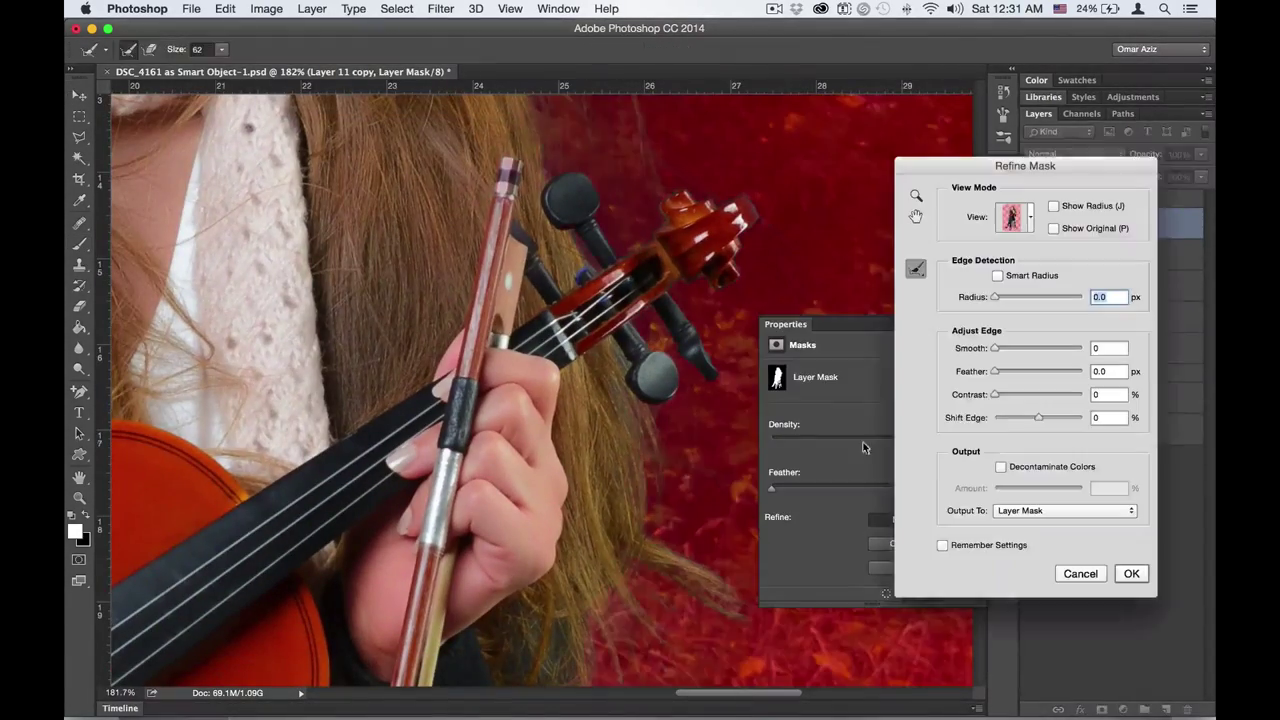
left_click(1130, 574)
- Create Layer 14 above the forest backdrop and select the forest background layer
key("ctrl+0")
scroll(467, 585, "up", 5)
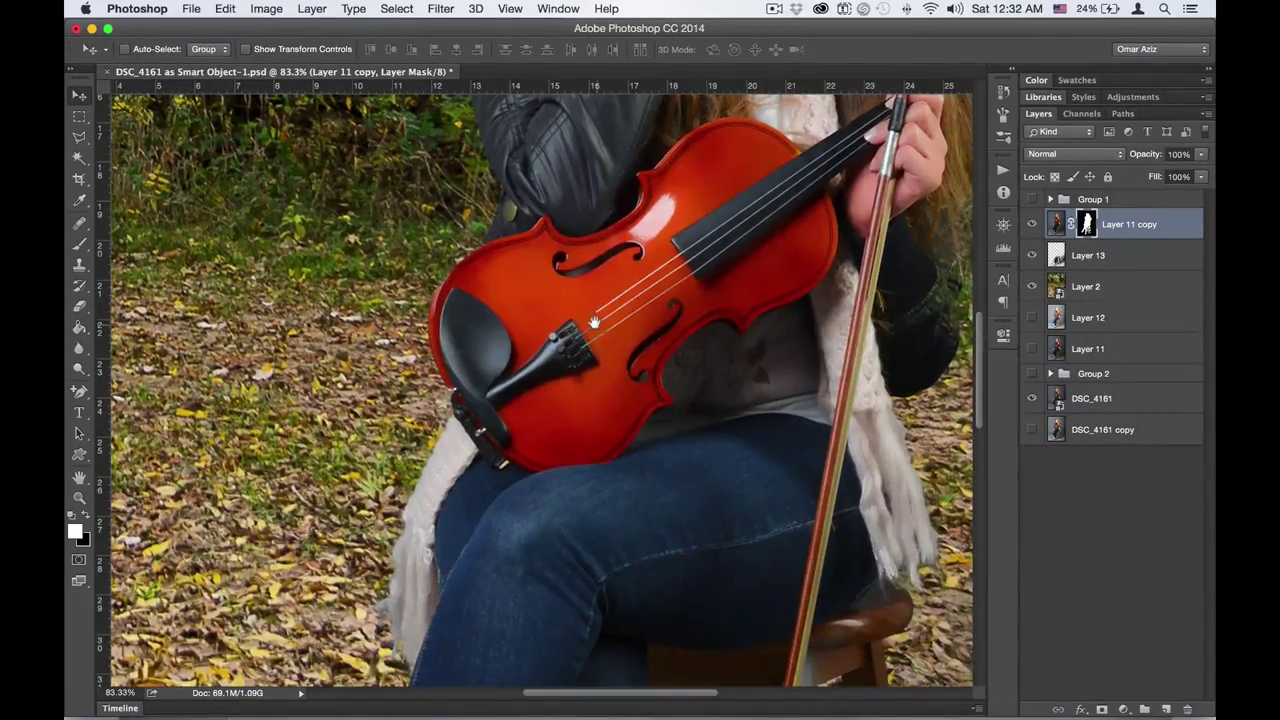
scroll(893, 240, "up", 5)
key("m")
key("b")
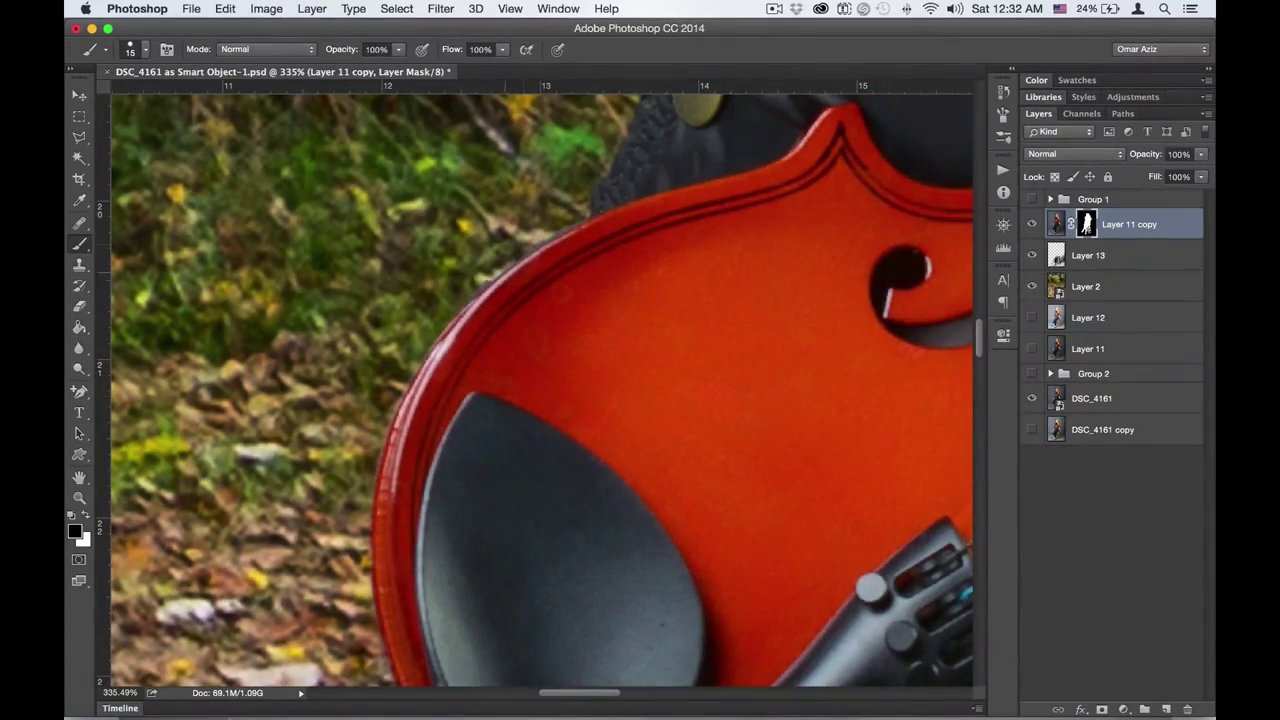
key("ctrl+0")
key("ctrl+minus")
key("v")
left_click(1085, 286)
- Apply a Blur Gallery Tilt-Shift blur to the forest copy Layer 14
key("ctrl+alt+shift+e")
left_click(441, 8)
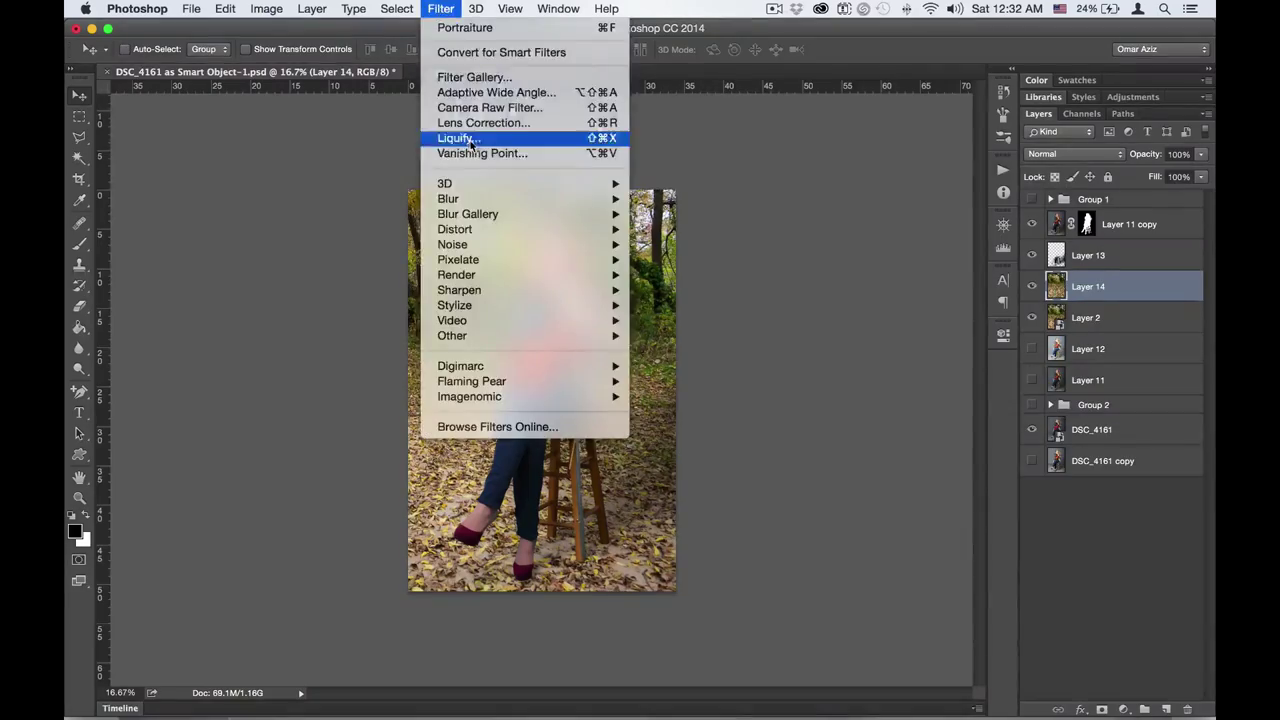
left_click(675, 247)
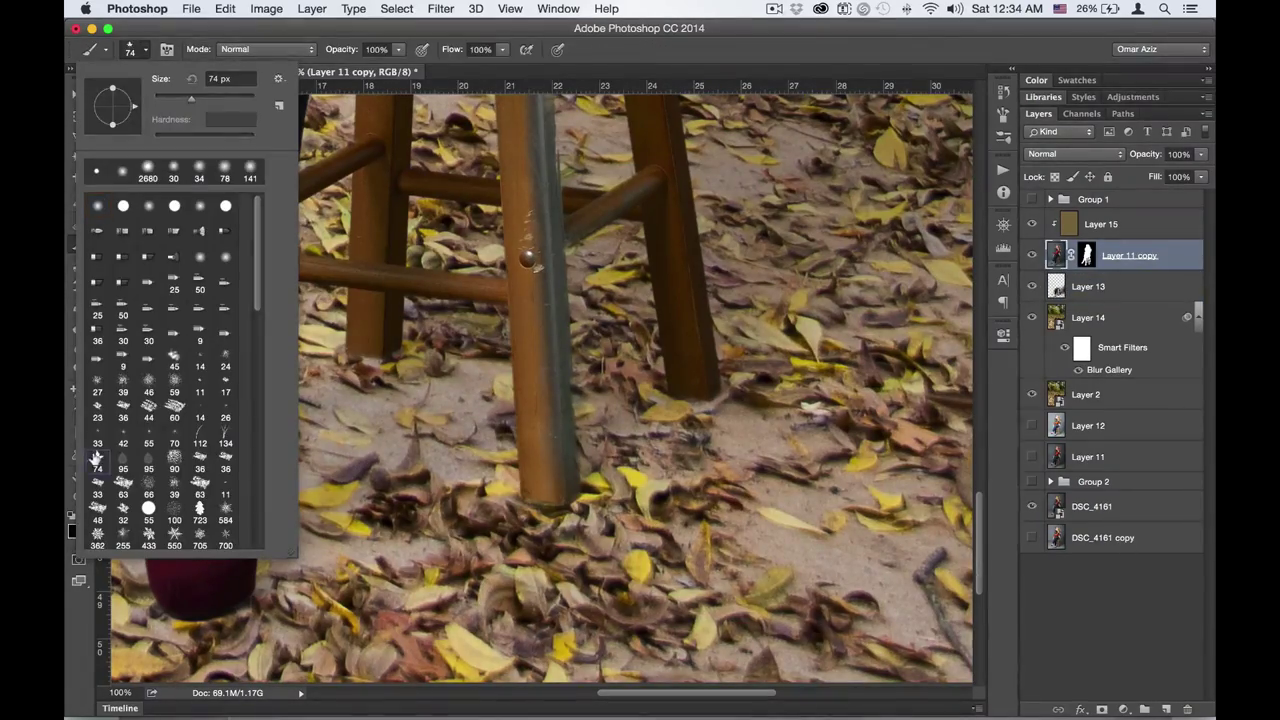
- Define the leaf shape as a new brush preset and discard the temporary document
left_click(76, 459)
left_click_drag(552, 505, 650, 420)
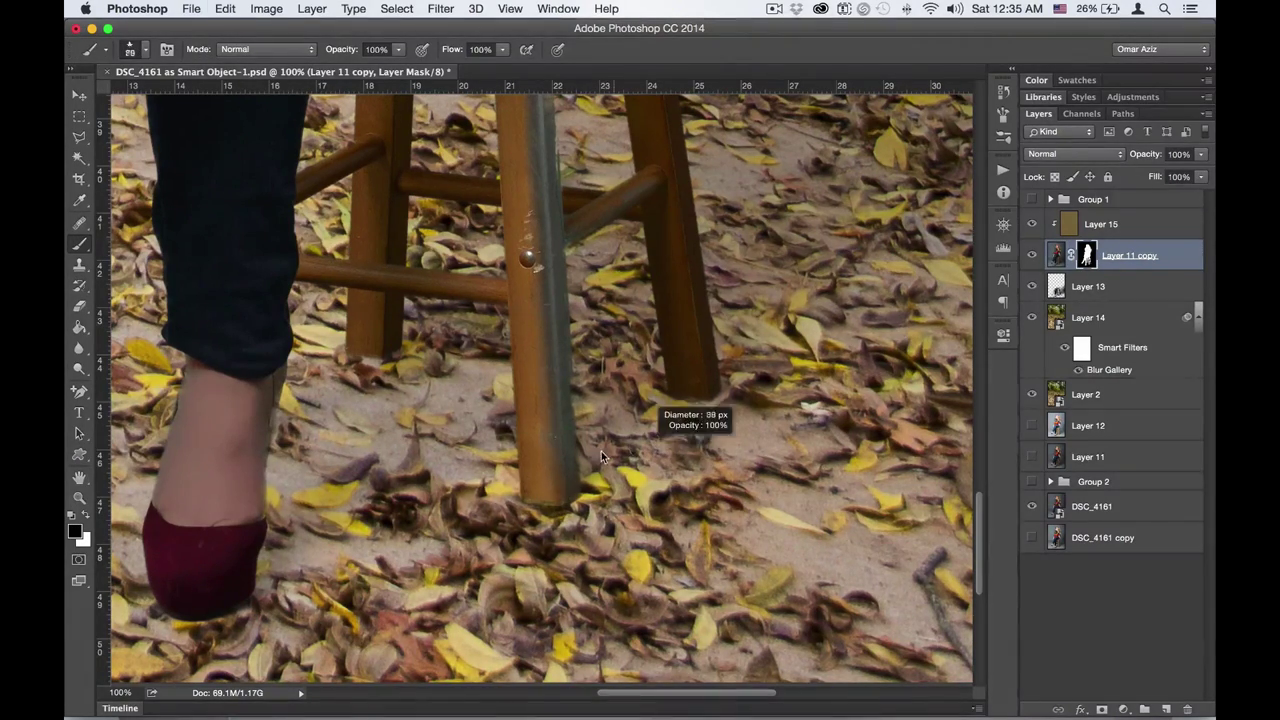
key("ctrl+n")
key("Return")
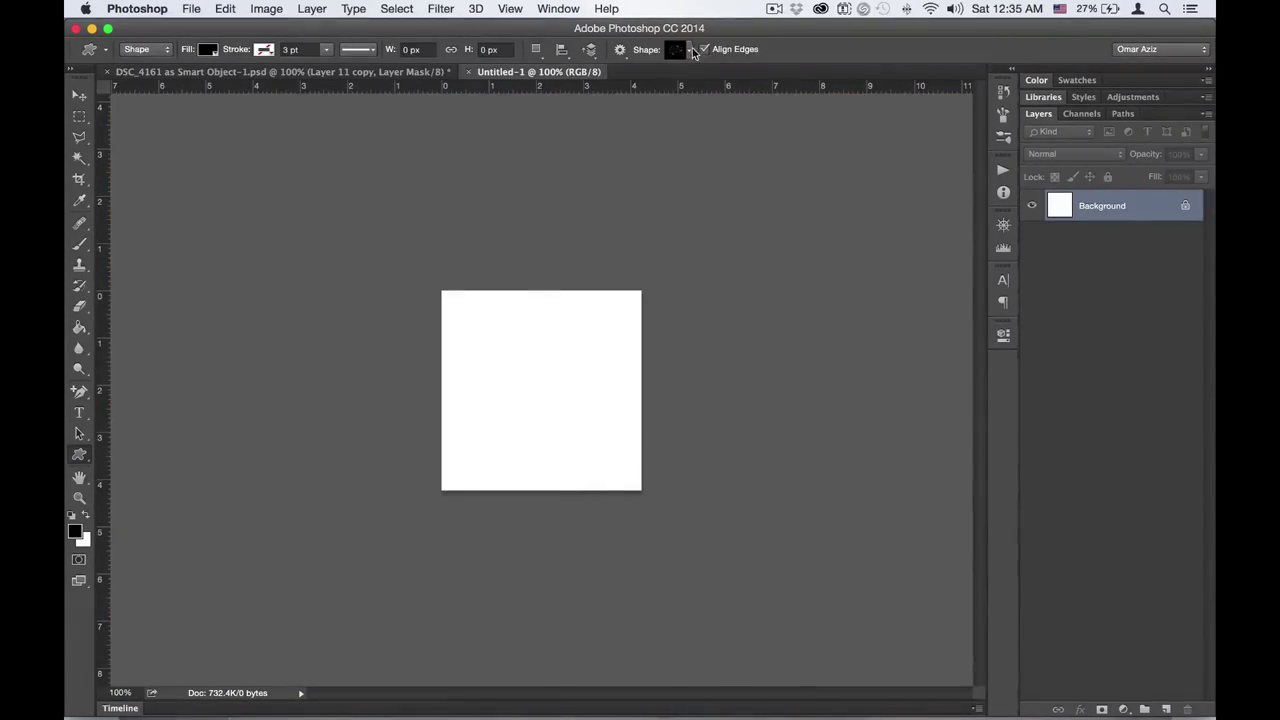
left_click(225, 8)
left_click(260, 390)
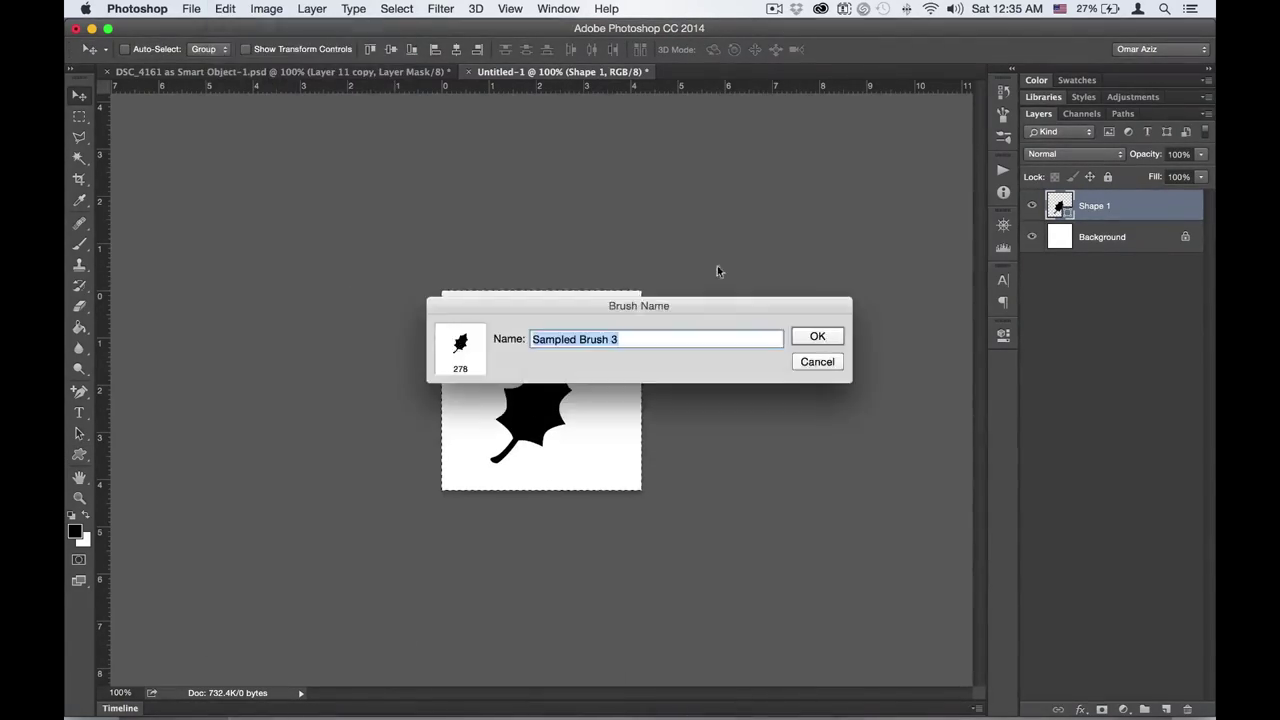
key("Return")
key("ctrl+w")
- Paint Layer 11 copy's mask around the stool legs with the rotated leaf brush
key("b")
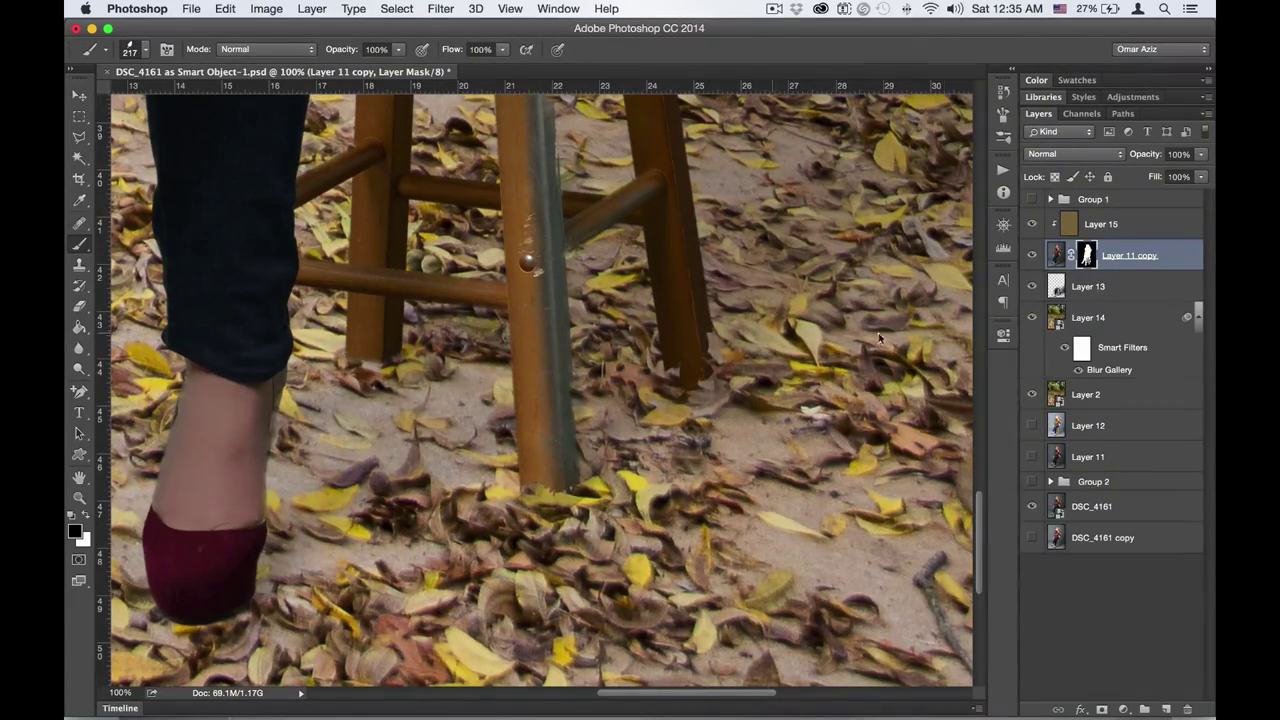
scroll(880, 338, "up", 2)
key("F5")
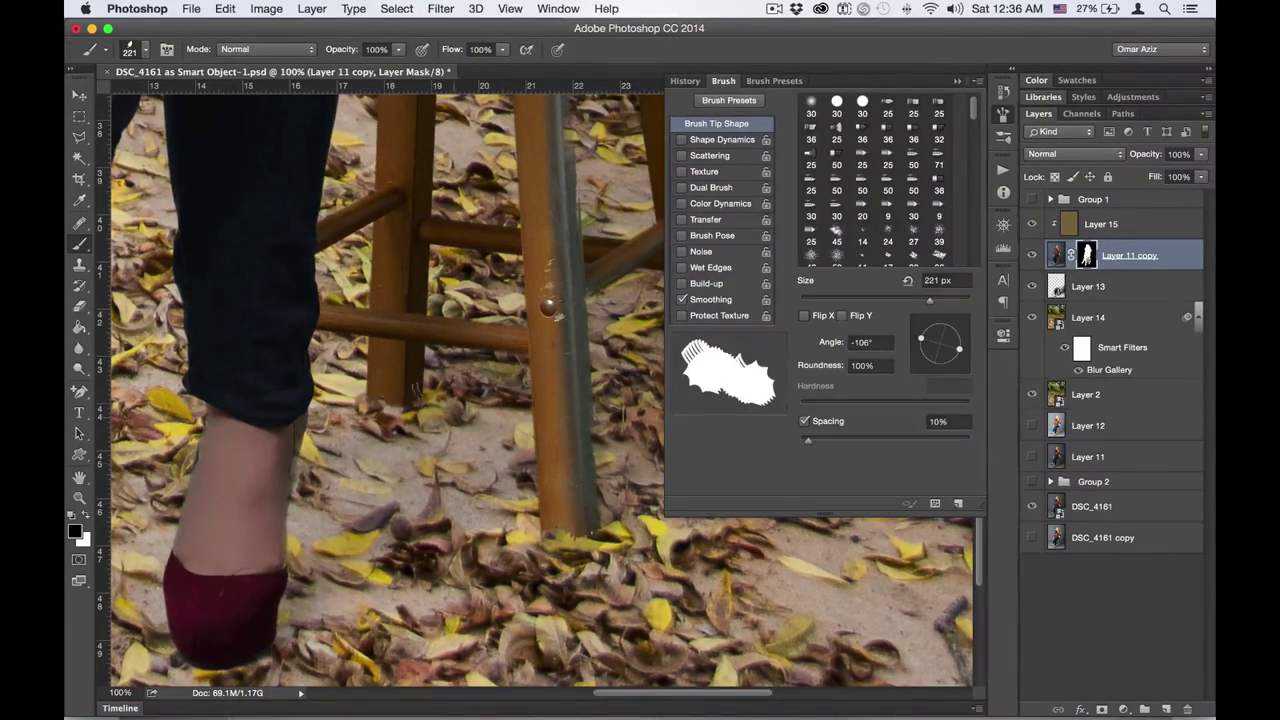
left_click_drag(934, 366, 915, 344)
scroll(540, 390, "right", 3)
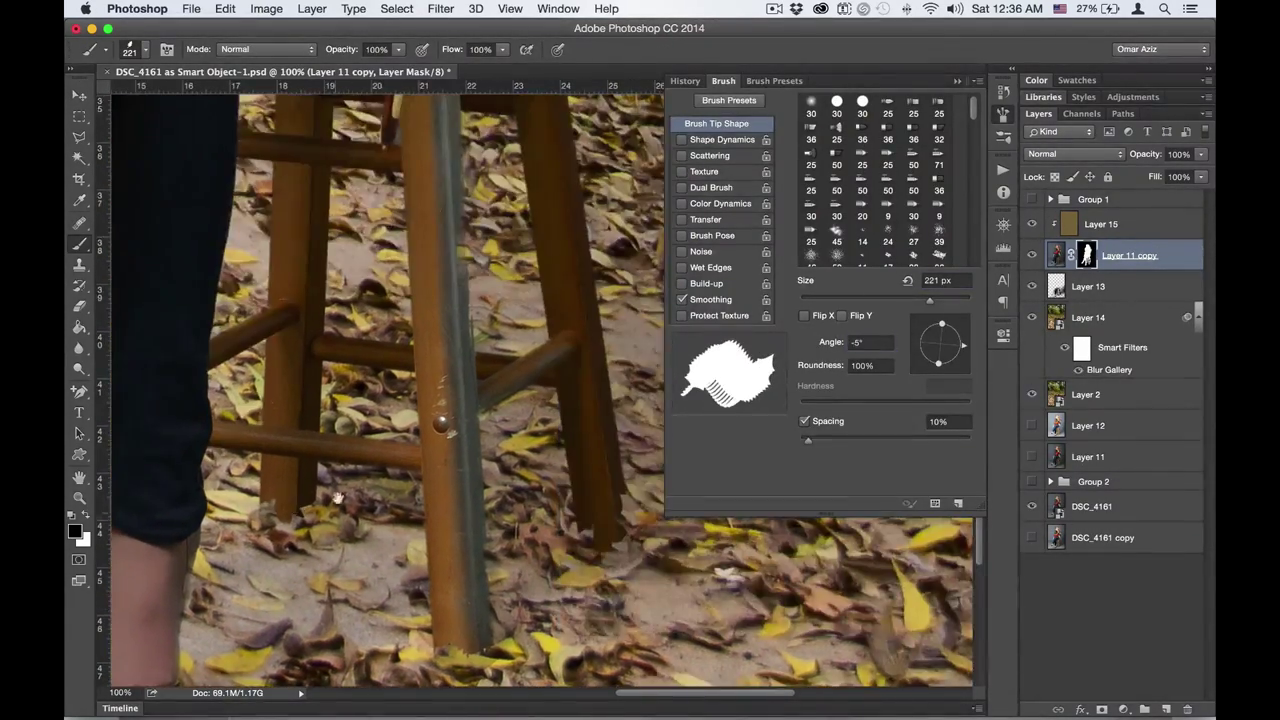
scroll(540, 390, "right", 3)
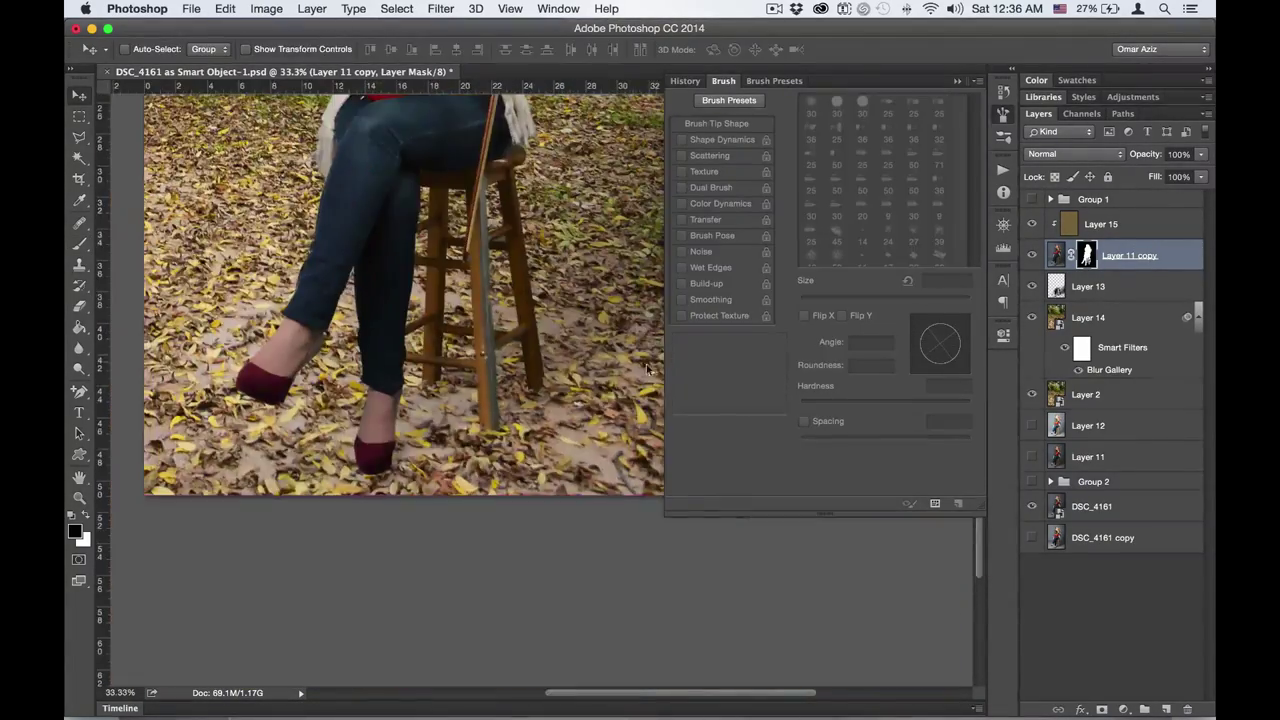
key("F5")
left_click_drag(445, 320, 379, 340)
key("x")
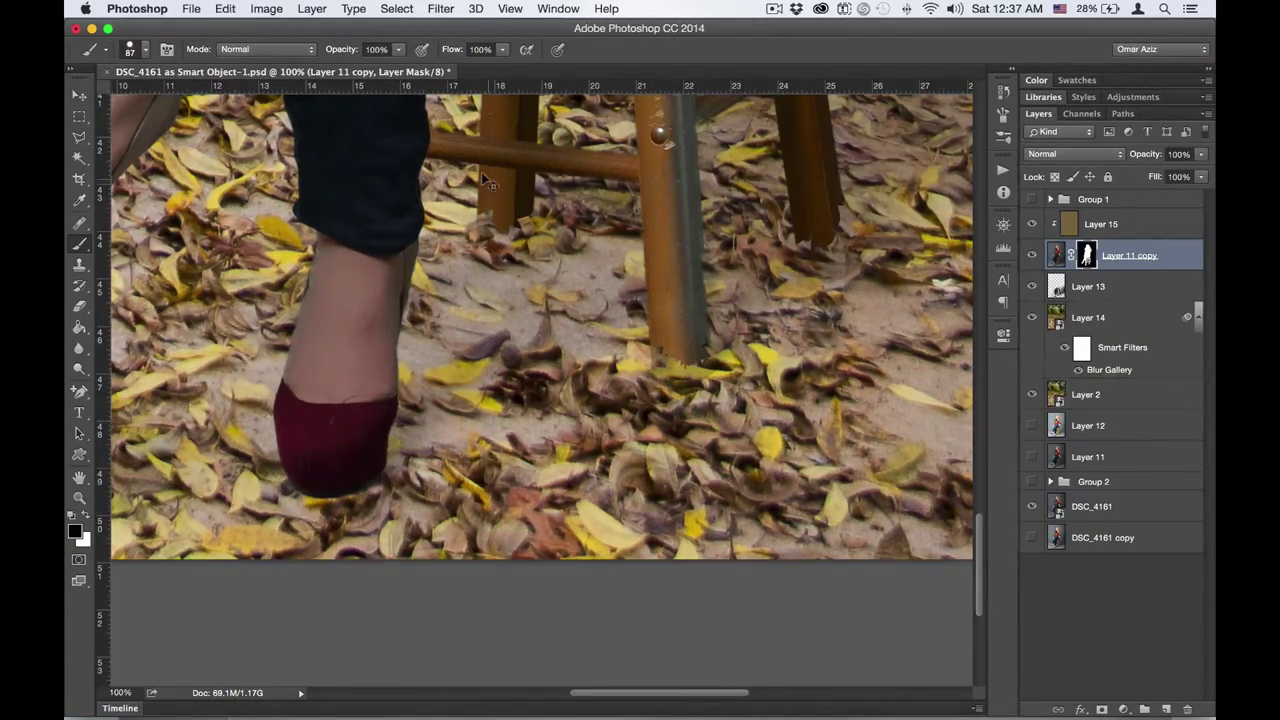
- Fit the image in view and select the blurred background Layer 14
key("v")
left_click(510, 8)
left_click(545, 214)
left_click(1088, 317)
- Stamp a merged Layer 16 and give it a Field Blur with raised Light Bokeh and Bokeh Color, then hide it with a black mask
key("ctrl+shift+alt+e")
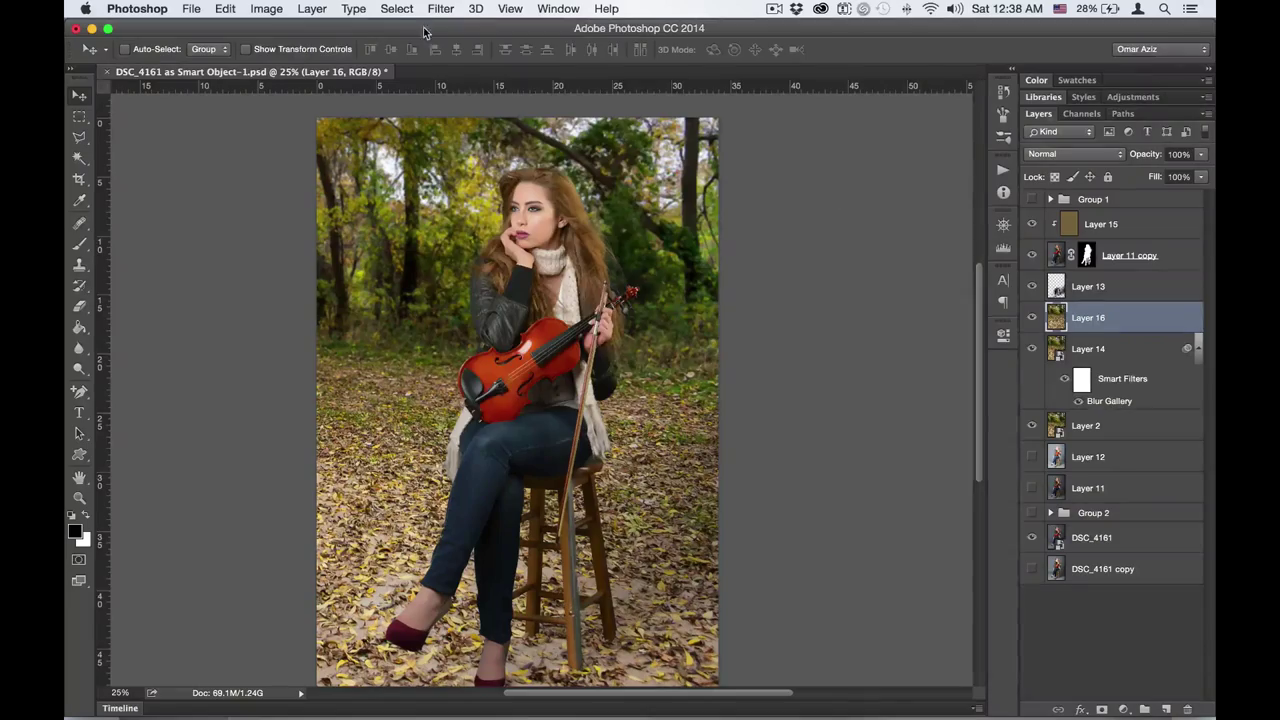
left_click(441, 8)
left_click(686, 249)
left_click_drag(1060, 442, 1111, 442)
left_click(1134, 489)
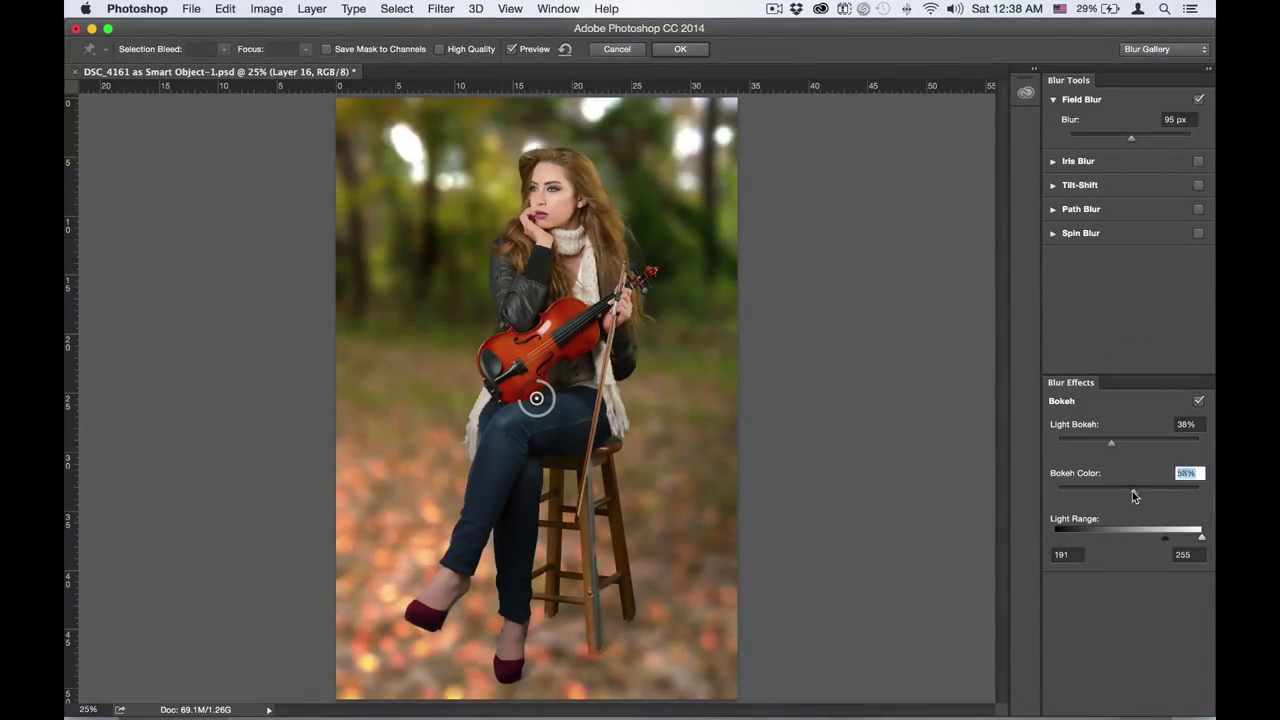
left_click_drag(1165, 537, 1137, 537)
key("Return")
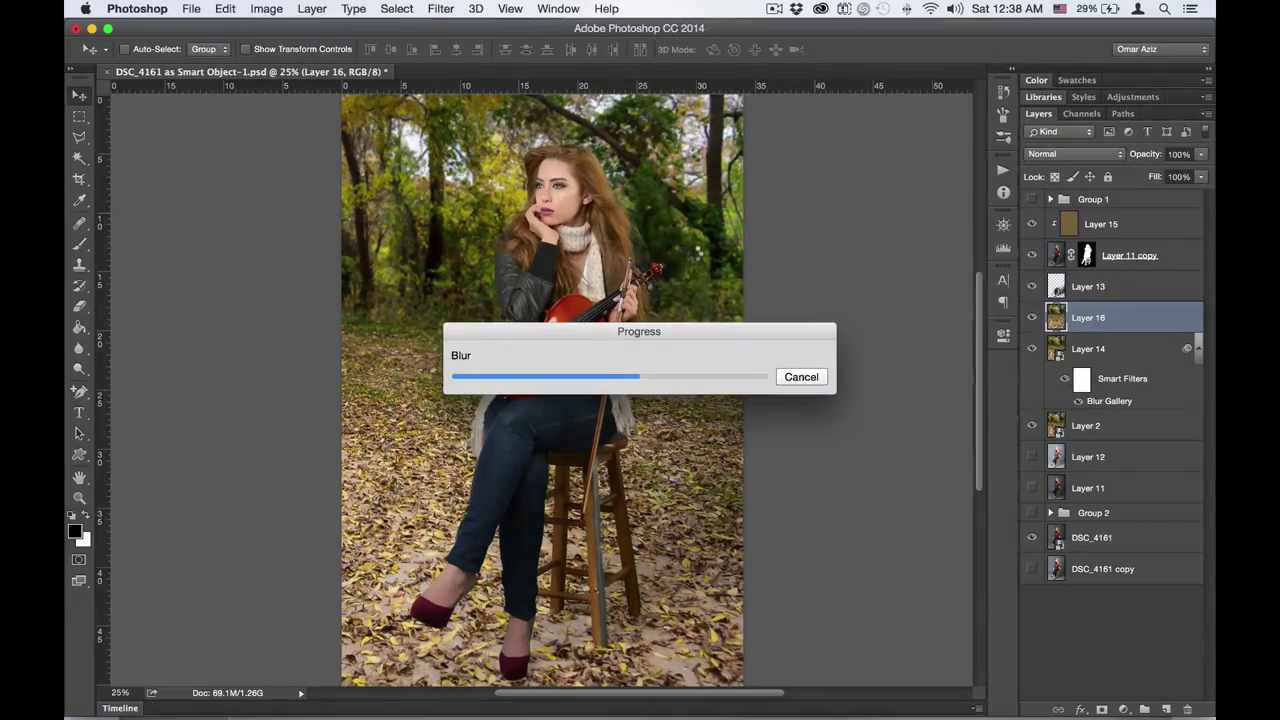
left_click(1101, 709, "alt")
- Paint the blur back into the top of the picture on Layer 16's black mask
key("b")
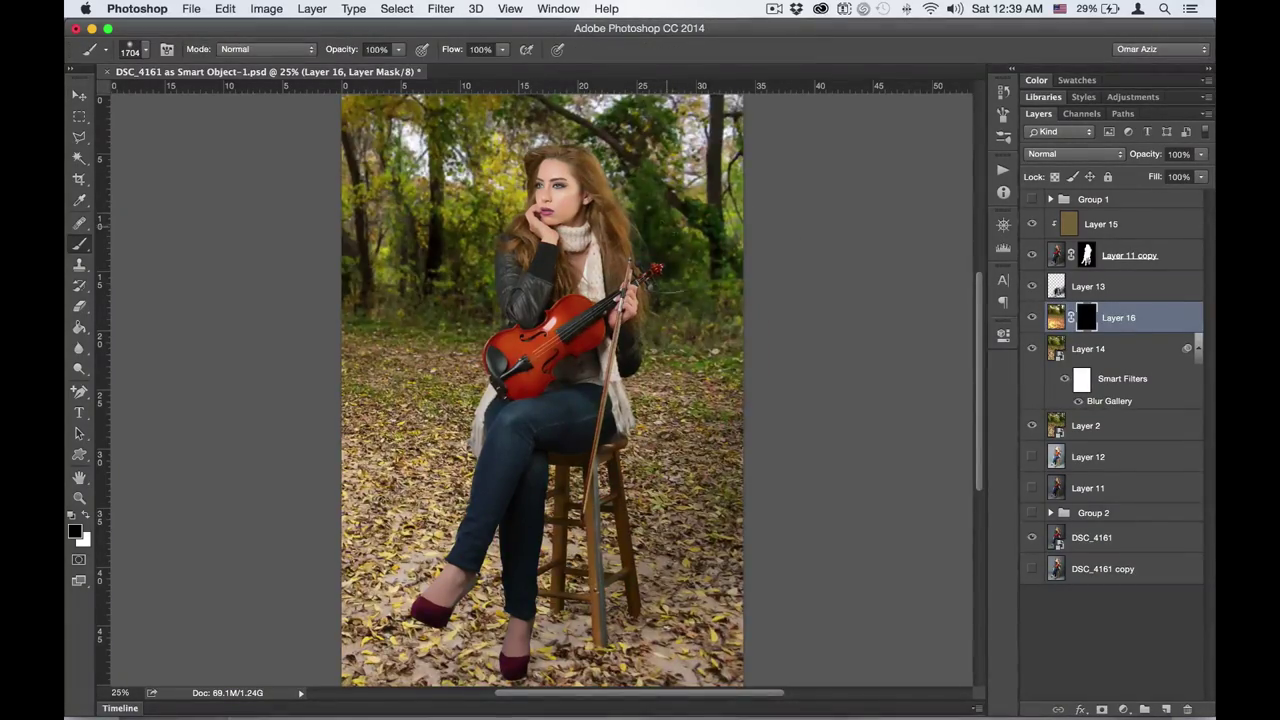
key("ctrl+minus")
key("x")
left_click_drag(600, 290, 465, 290)
key("x")
key("ctrl+plus")
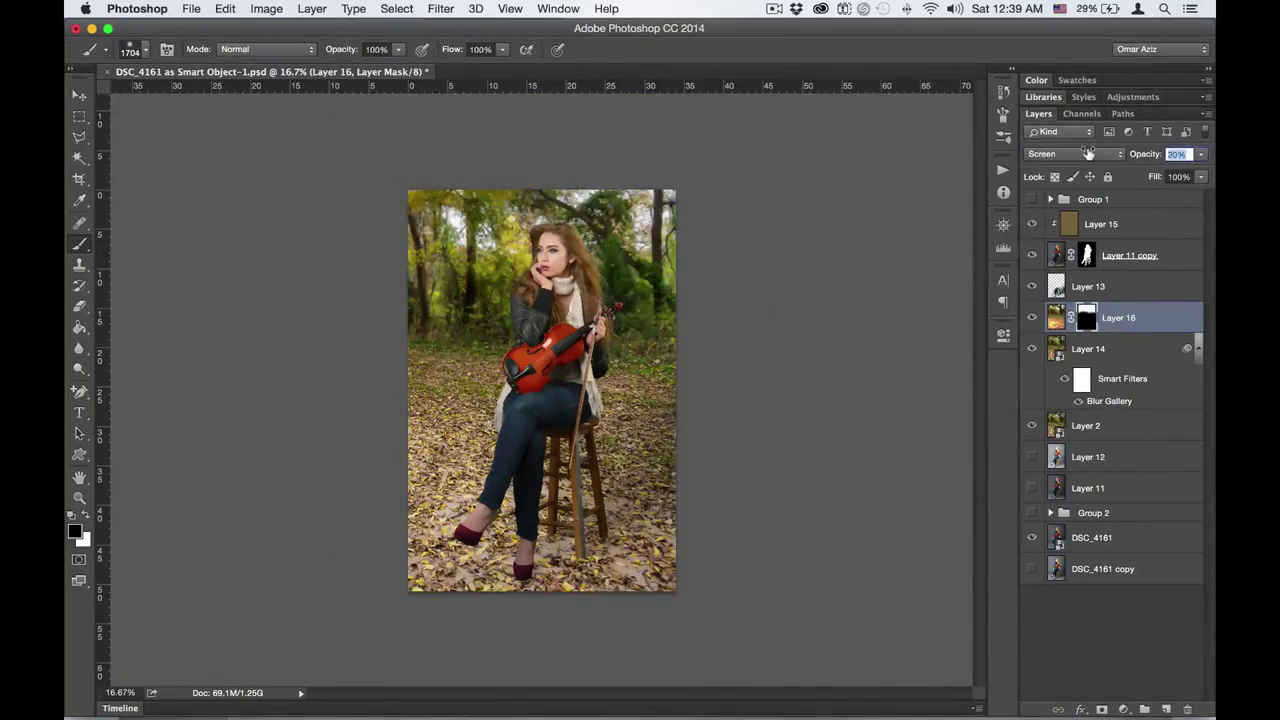
- Try blend modes on Layer 16, settling on Linear Light at 20% opacity
key("ctrl+plus")
key("ctrl+plus")
key("ctrl+plus")
left_click(1060, 154)
left_click(1060, 160)
key("Up")
key("ctrl+minus")
key("ctrl+minus")
key("ctrl+minus")
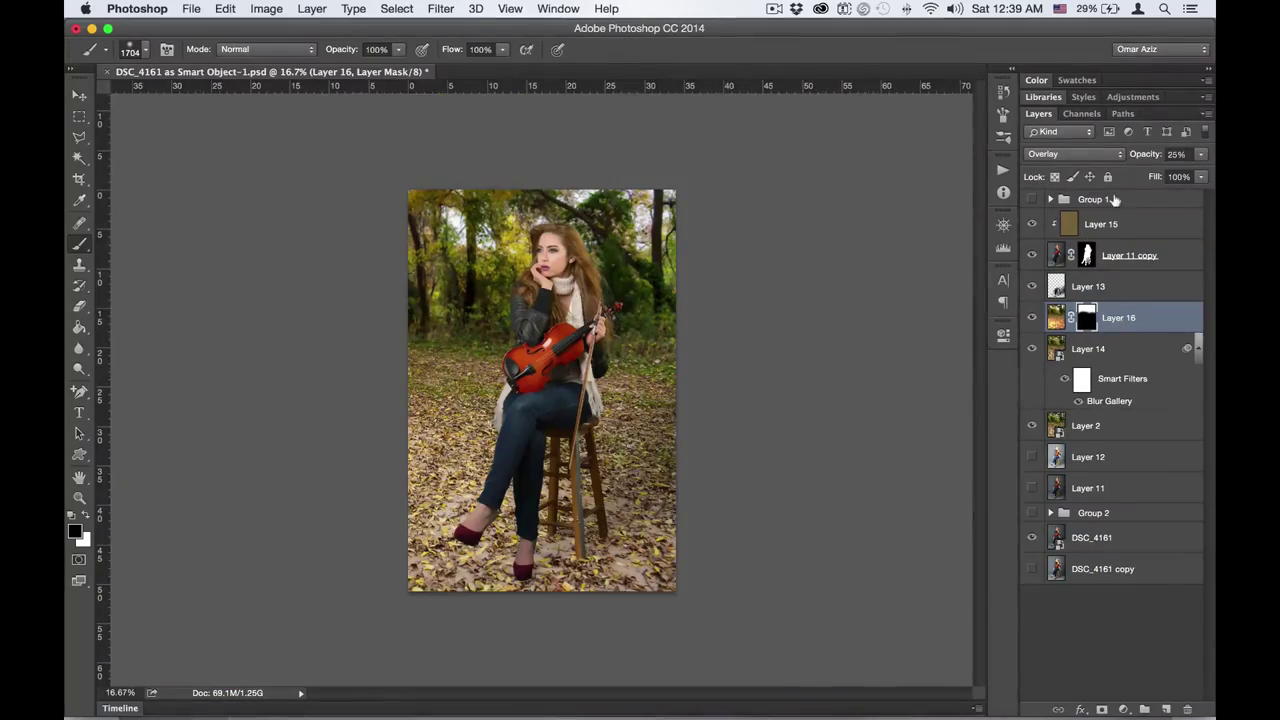
key("Delete")
key("v")
- Set the brown Layer 15 to Color blending at 20% opacity
left_click(1100, 224)
key("shift+alt+c")
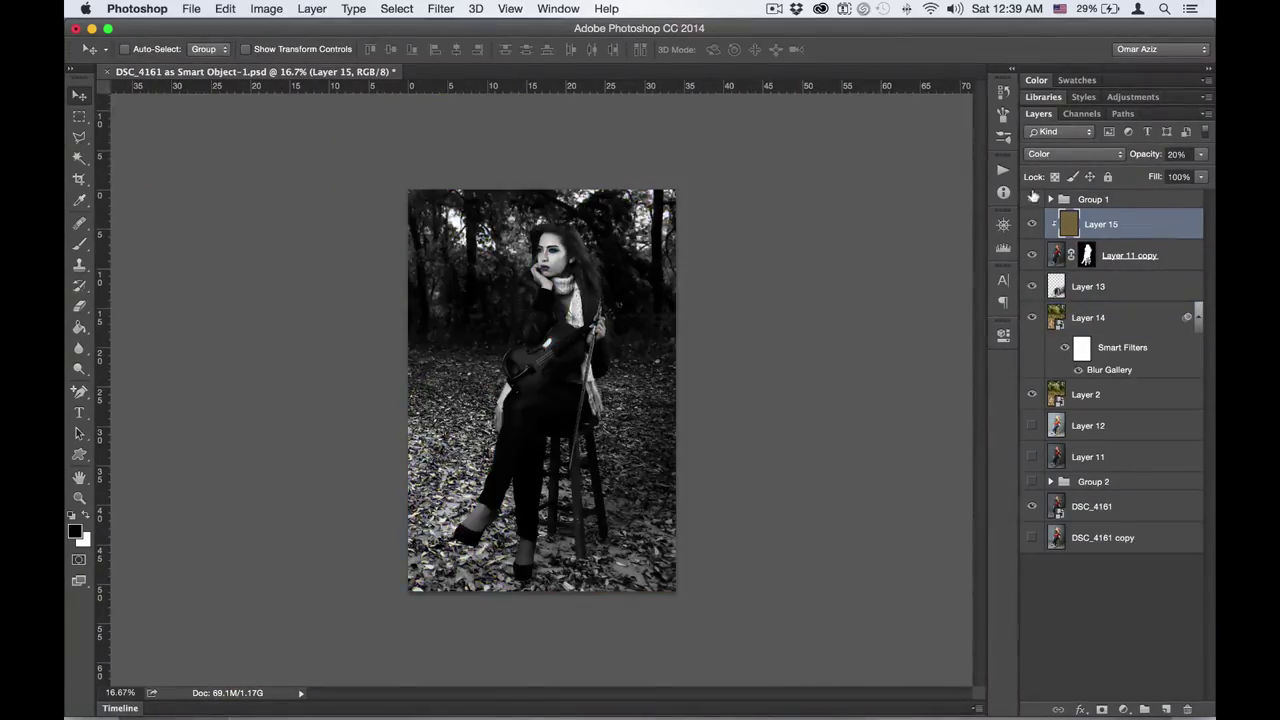
key("2")
key("ctrl+plus")
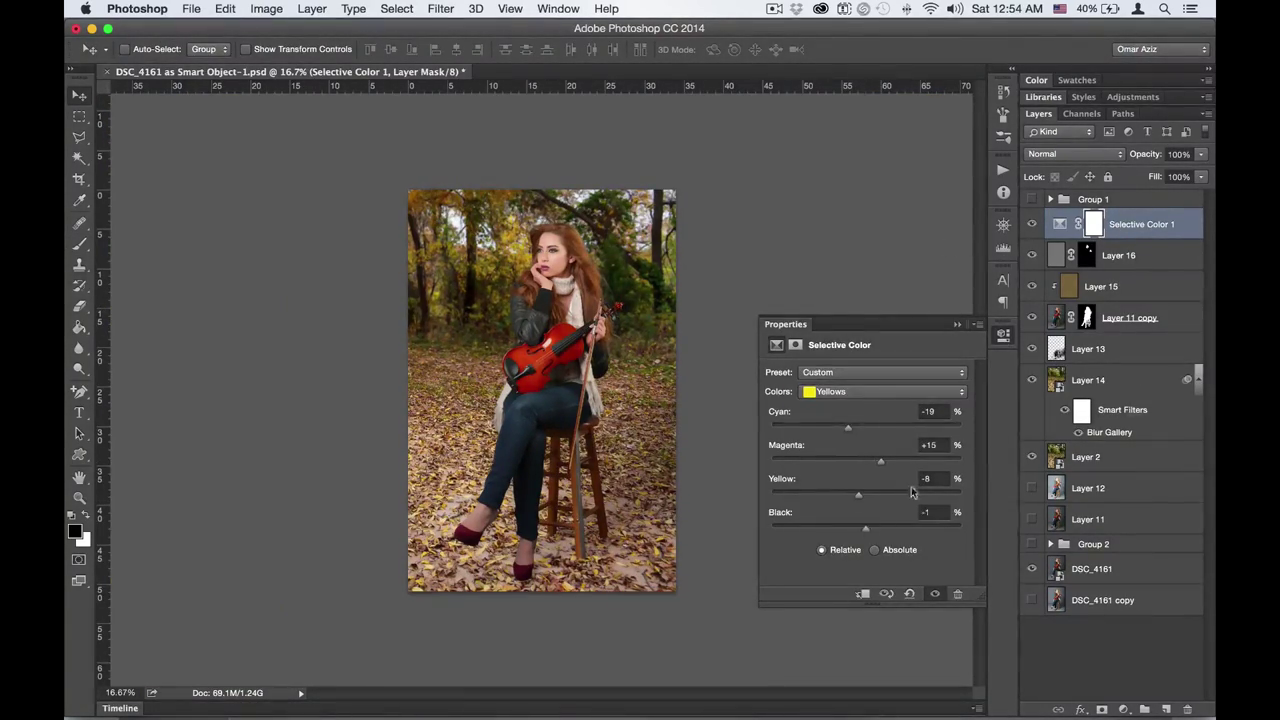
- In Selective Color, pull cyan out of the Greens range
left_click(880, 391)
left_click(828, 343)
mouse_move(866, 427)
left_mouse_down()
mouse_move(790, 428)
mouse_move(800, 452)
left_mouse_up()
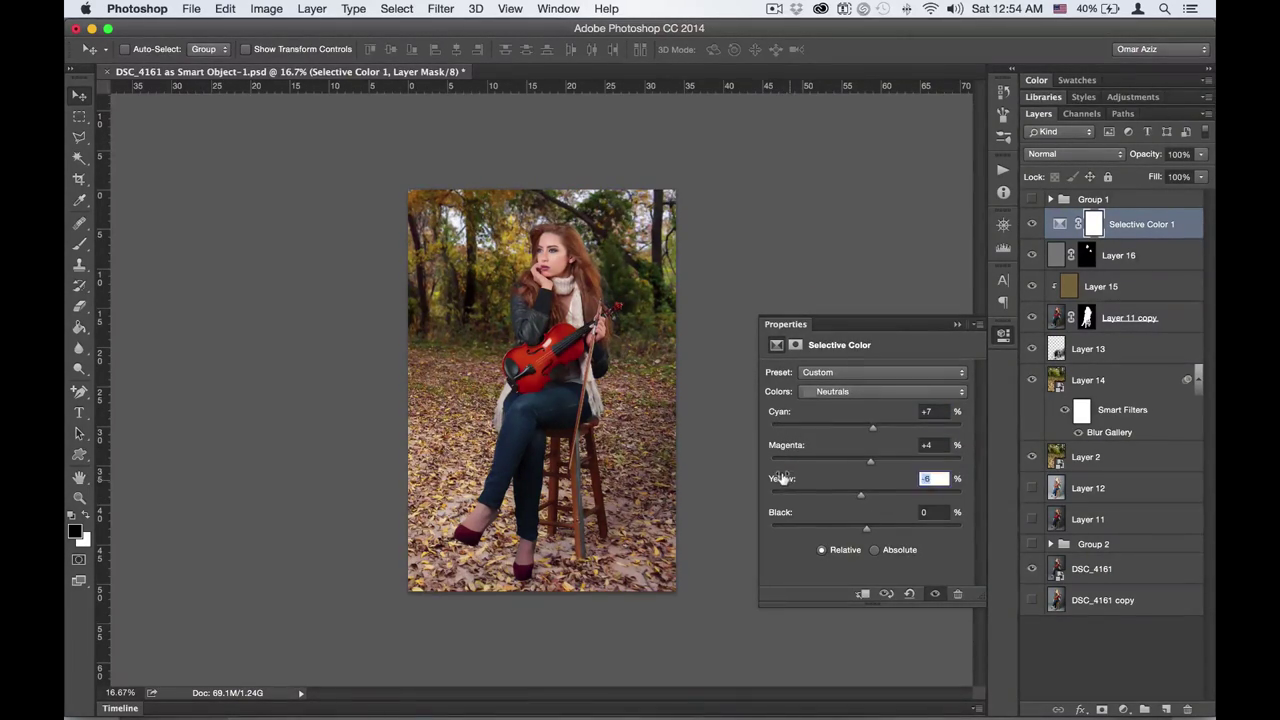
left_click(1004, 333)
- Add a Curves adjustment clipped to the woman's layer, bending the curve up to brighten
left_click(1123, 709)
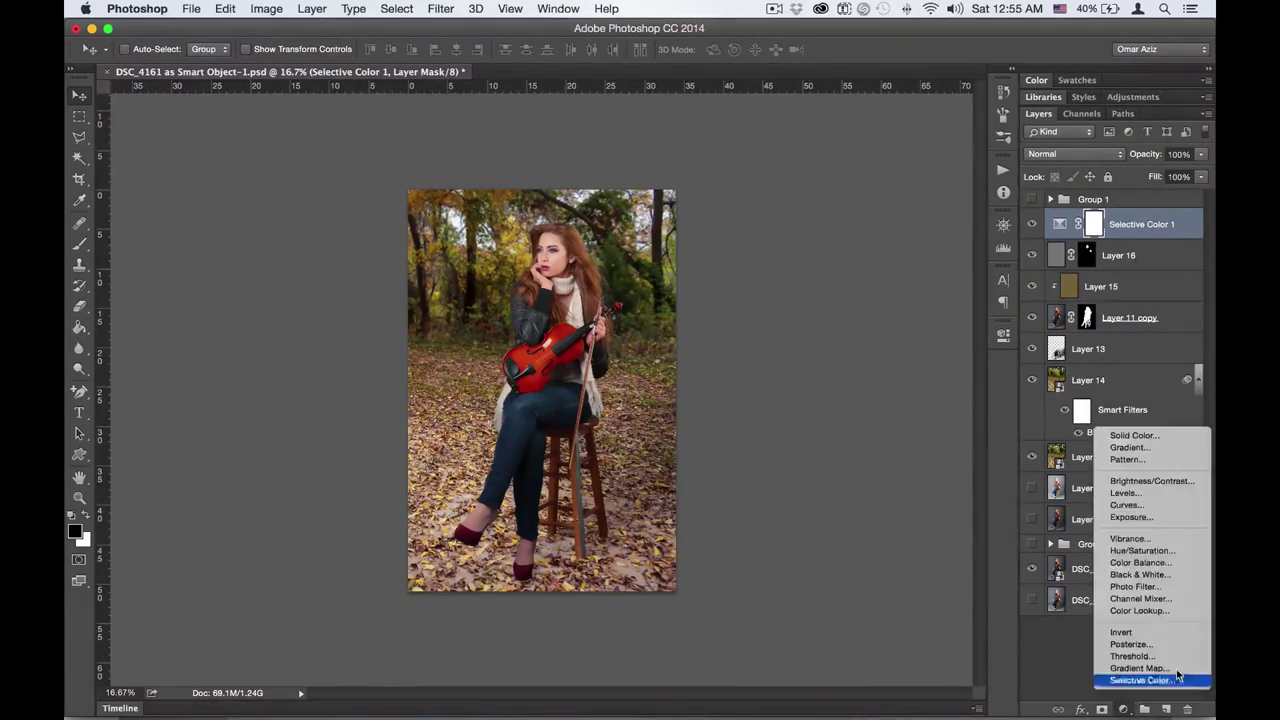
left_click(1130, 318)
left_click(1123, 709)
left_click(1153, 507)
left_click_drag(880, 480, 870, 440)
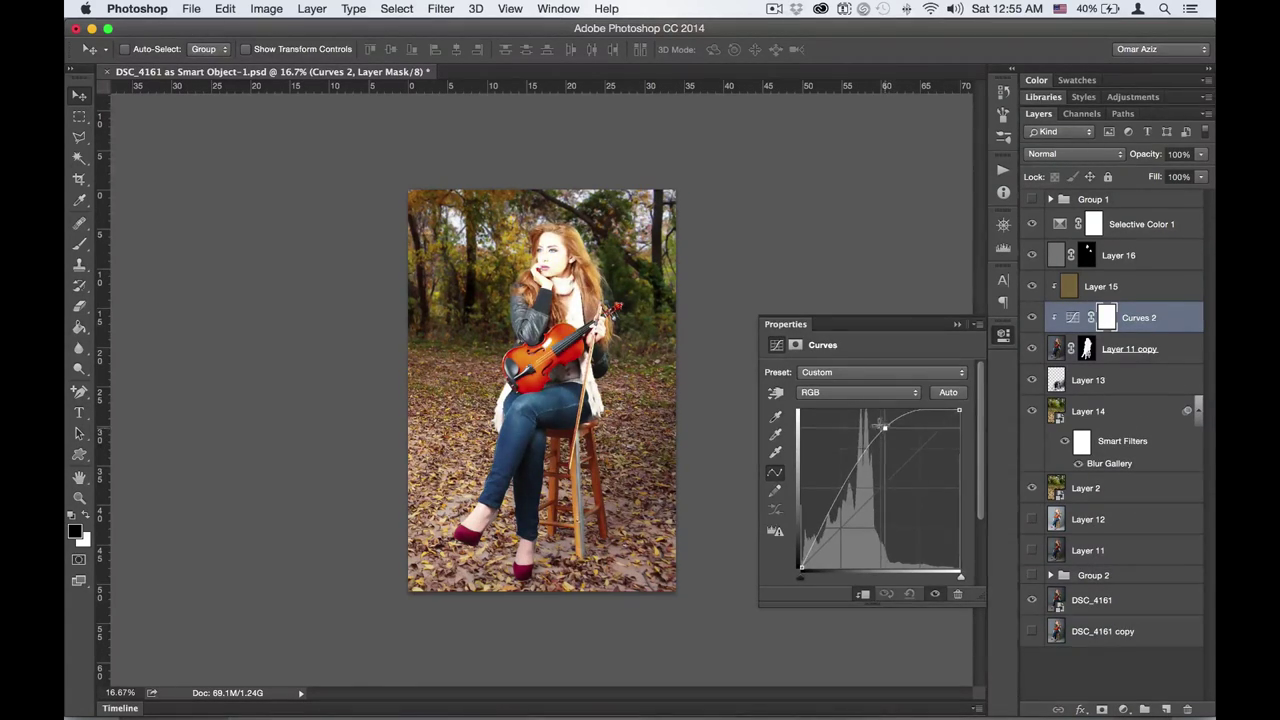
- Invert the Curves 2 mask, paint areas back in, and set the layer opacity to 70%
left_click(1004, 333)
key("ctrl+i")
key("b")
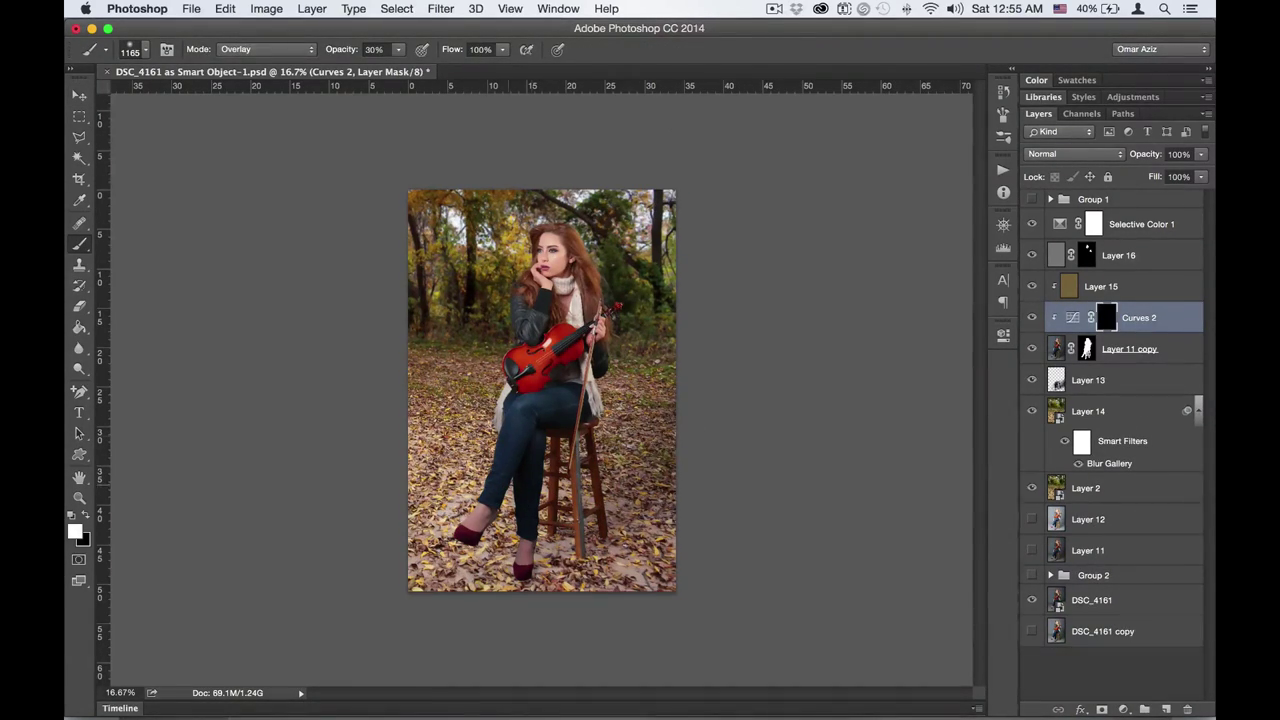
key("shift+alt+n")
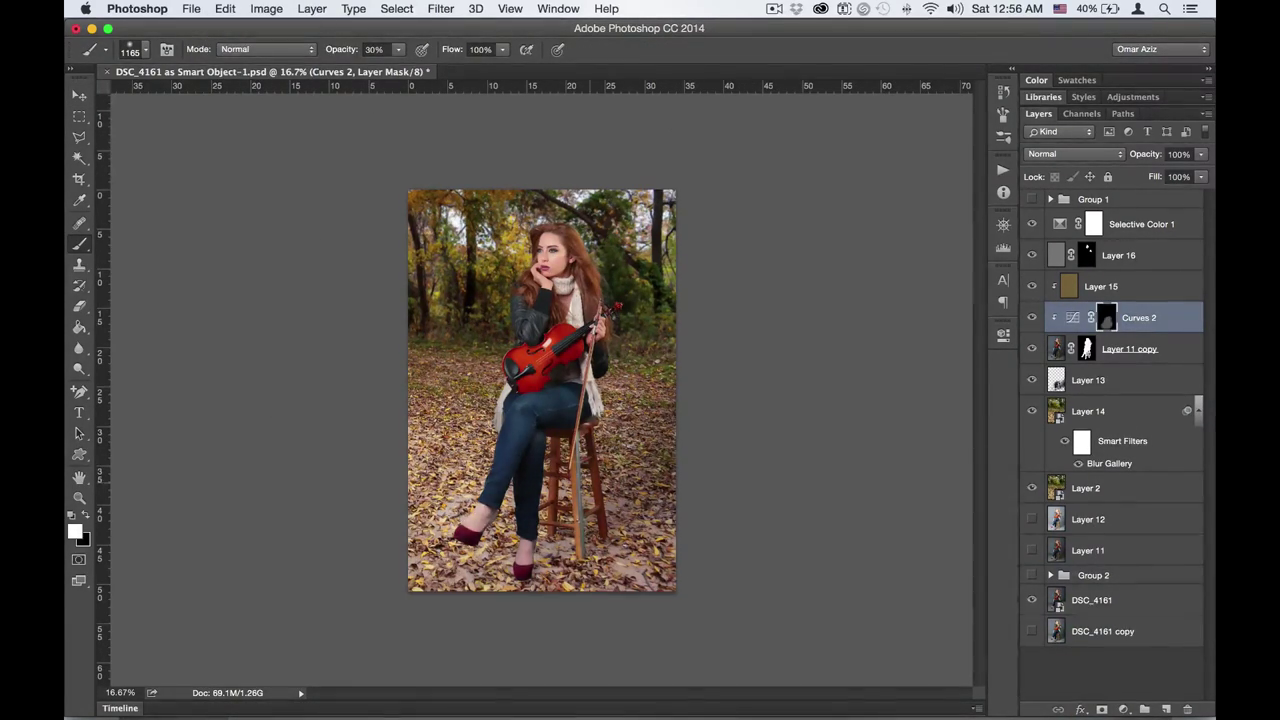
key("v")
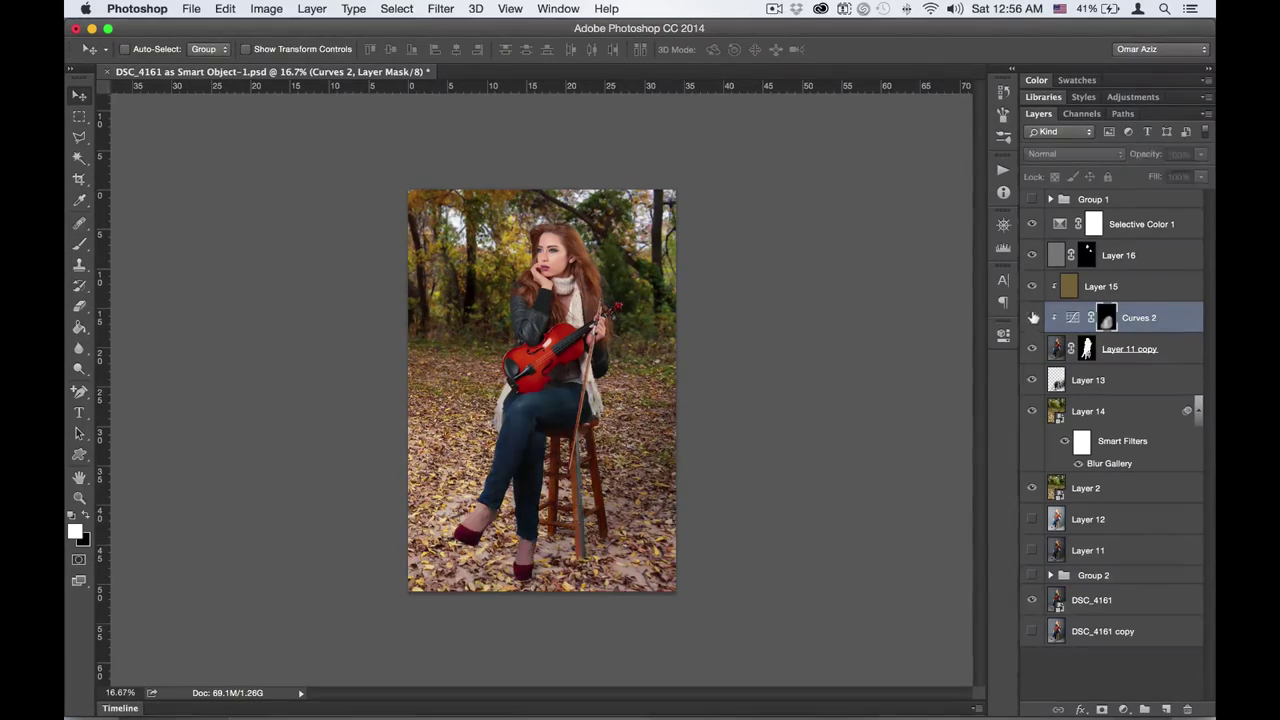
key("7")
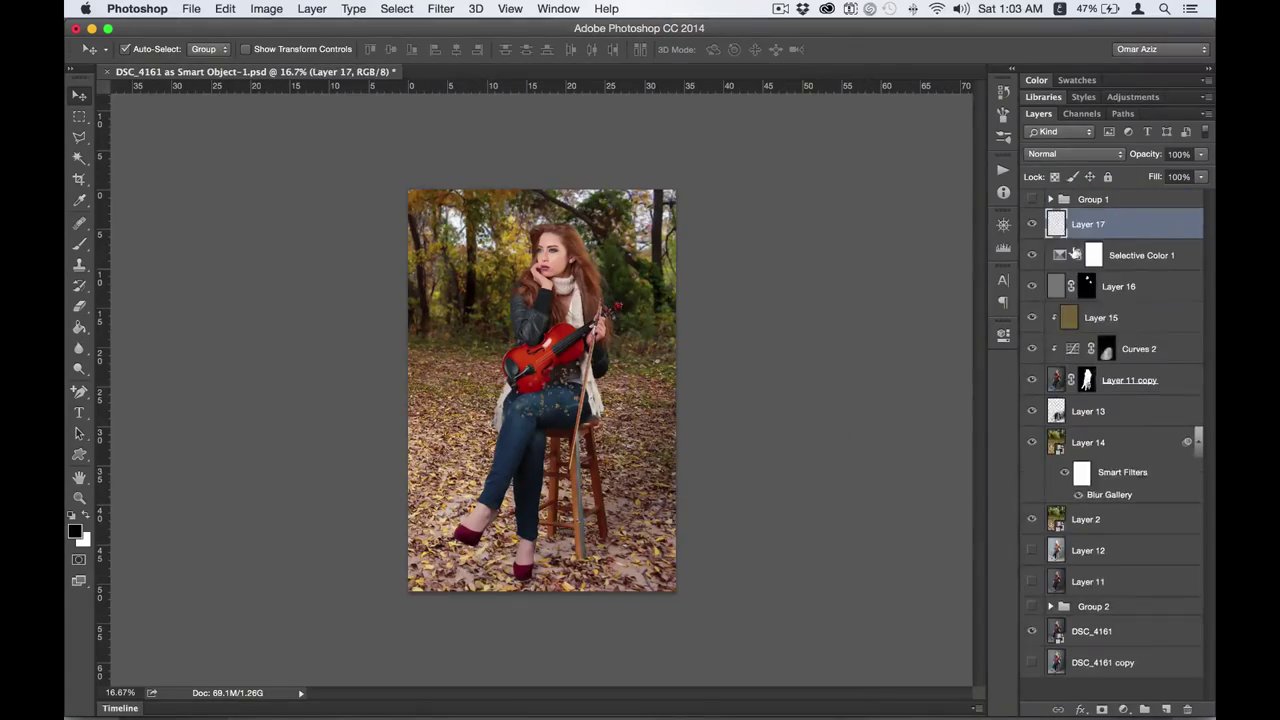
- Convert the leaves to a smart object, transform them, and place Layer 17 below the woman
right_click(1073, 252)
left_click(1000, 210)
key("ctrl+t")
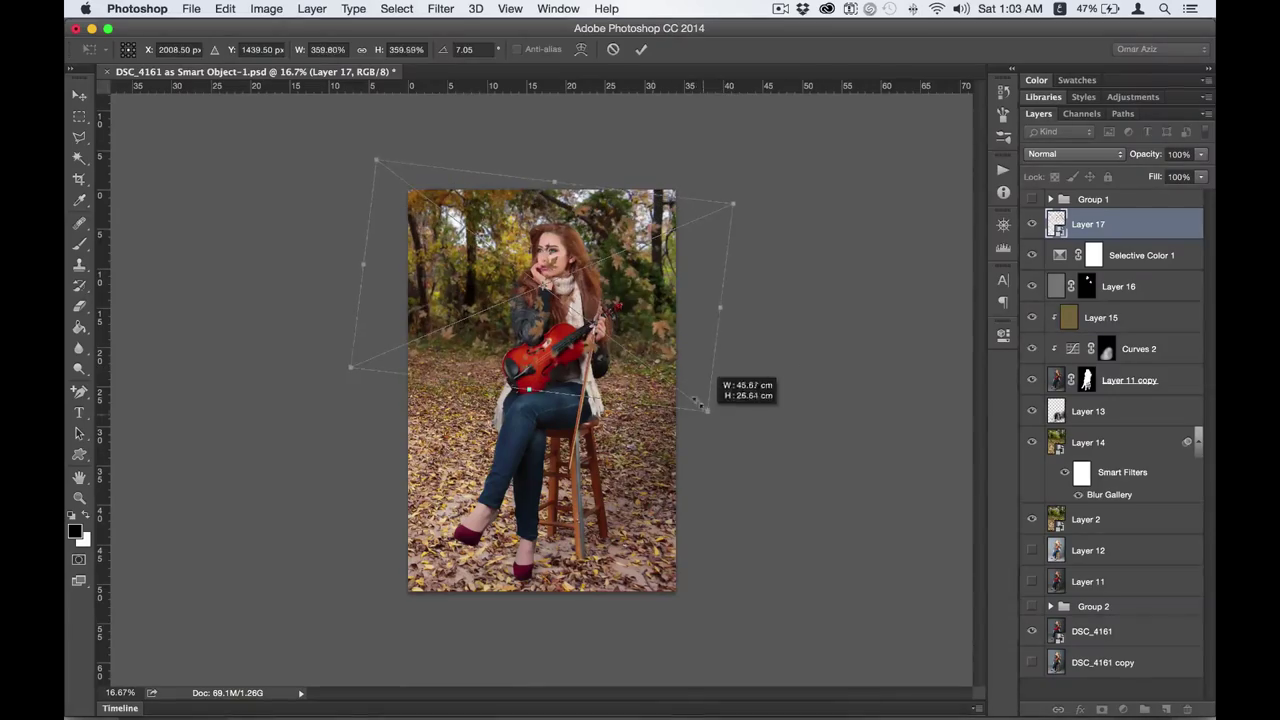
key("Return")
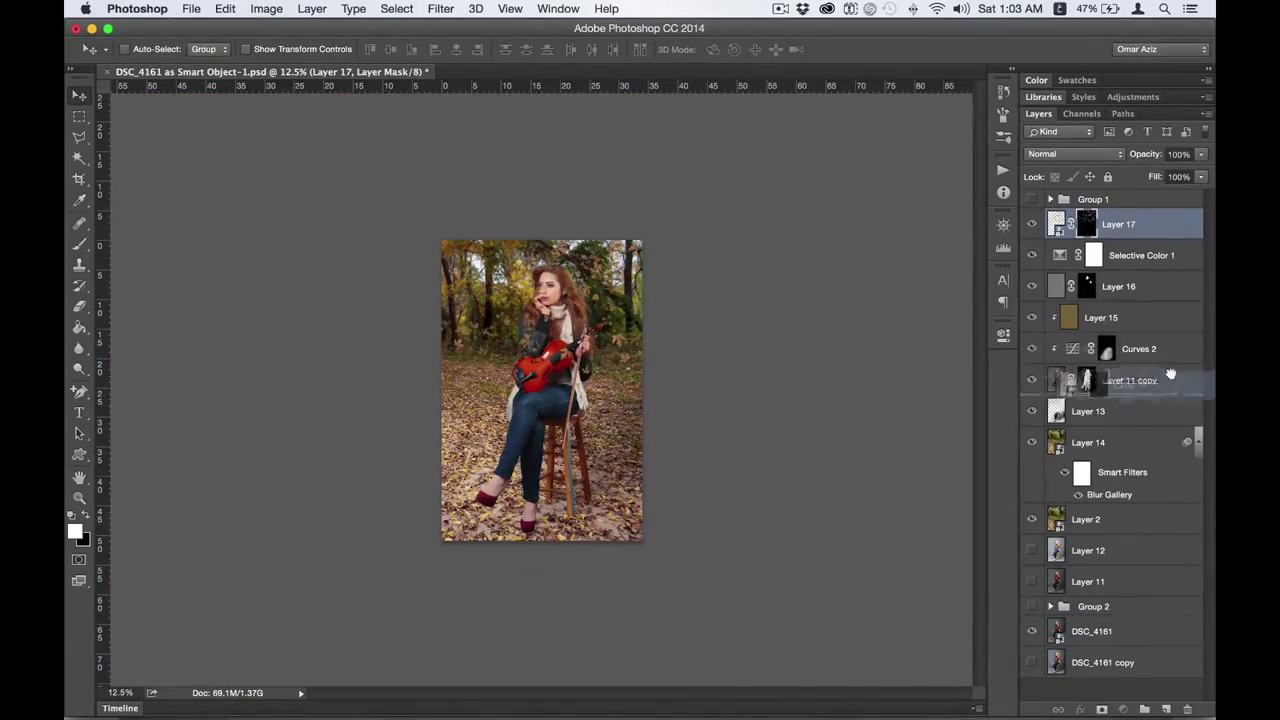
left_click_drag(1118, 224, 1118, 395)
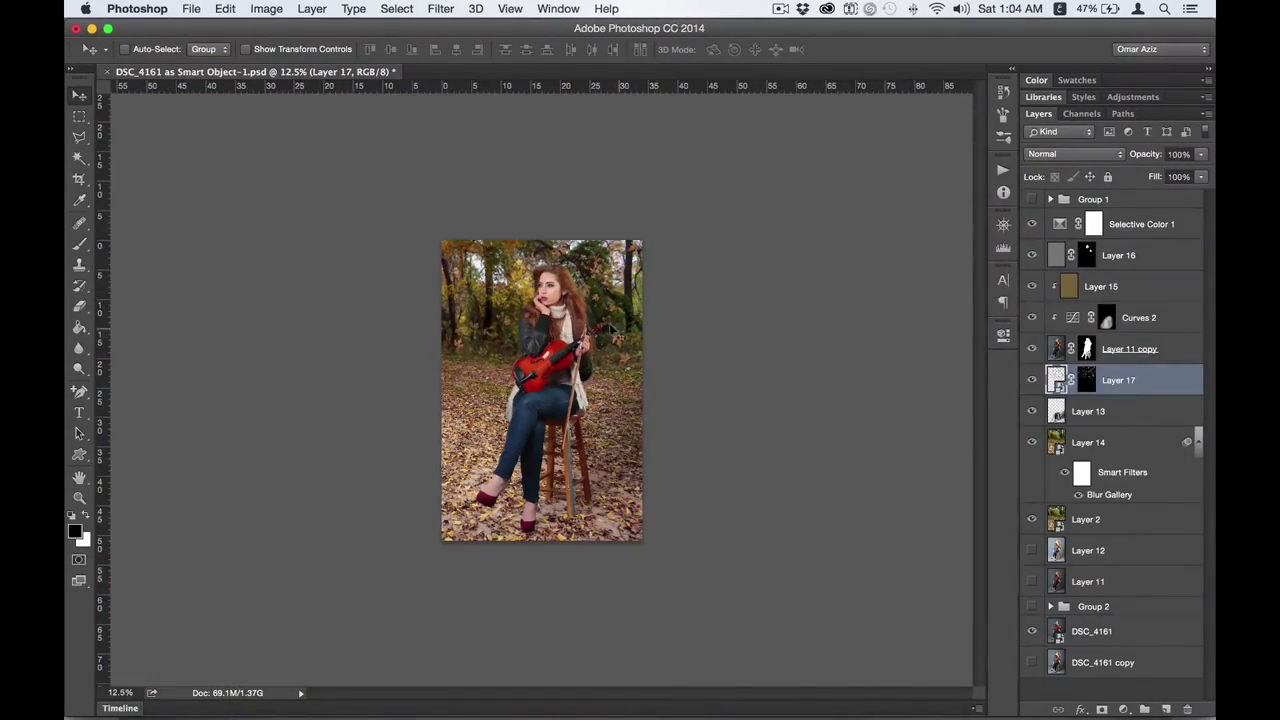
left_click_drag(600, 300, 680, 338)
- Boost the leaves' contrast with clipped Levels, deepening shadows and brightening highlights
left_click(1032, 380)
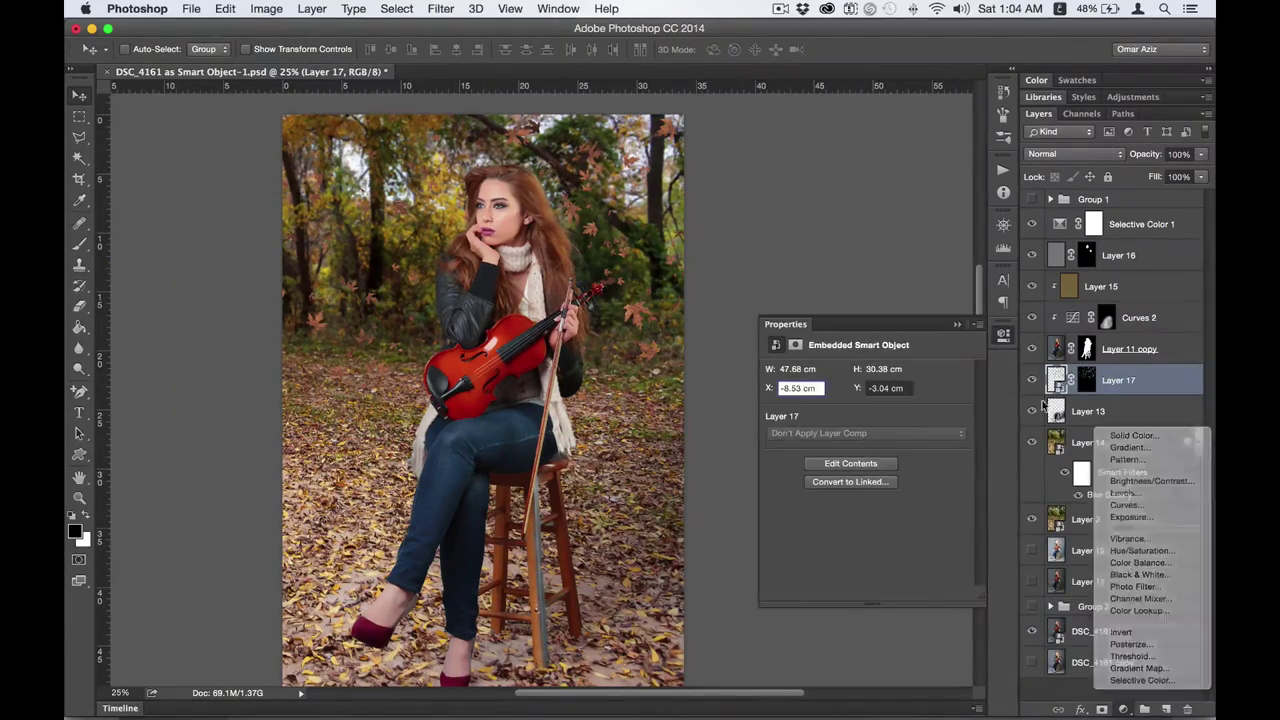
left_click_drag(965, 485, 942, 485)
left_click_drag(790, 485, 815, 490)
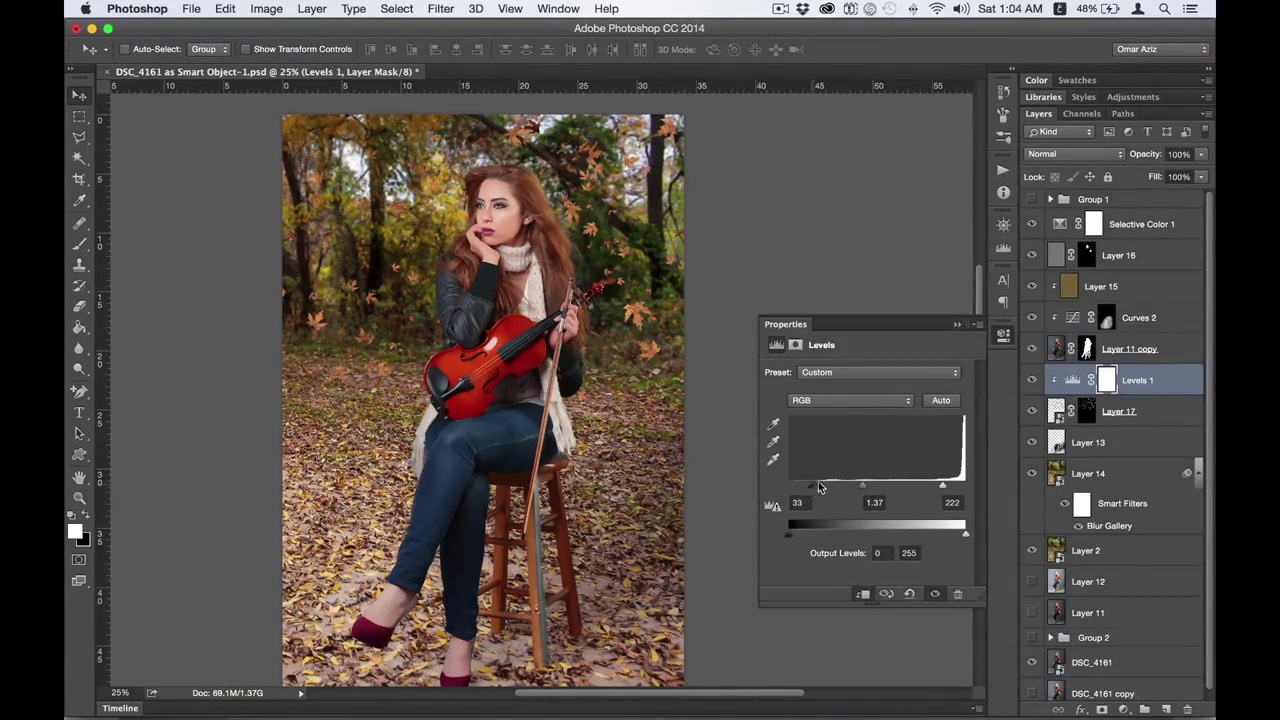
left_click(1118, 411)
- Open another leaves image and place it as a new leaves layer
key("super+o")
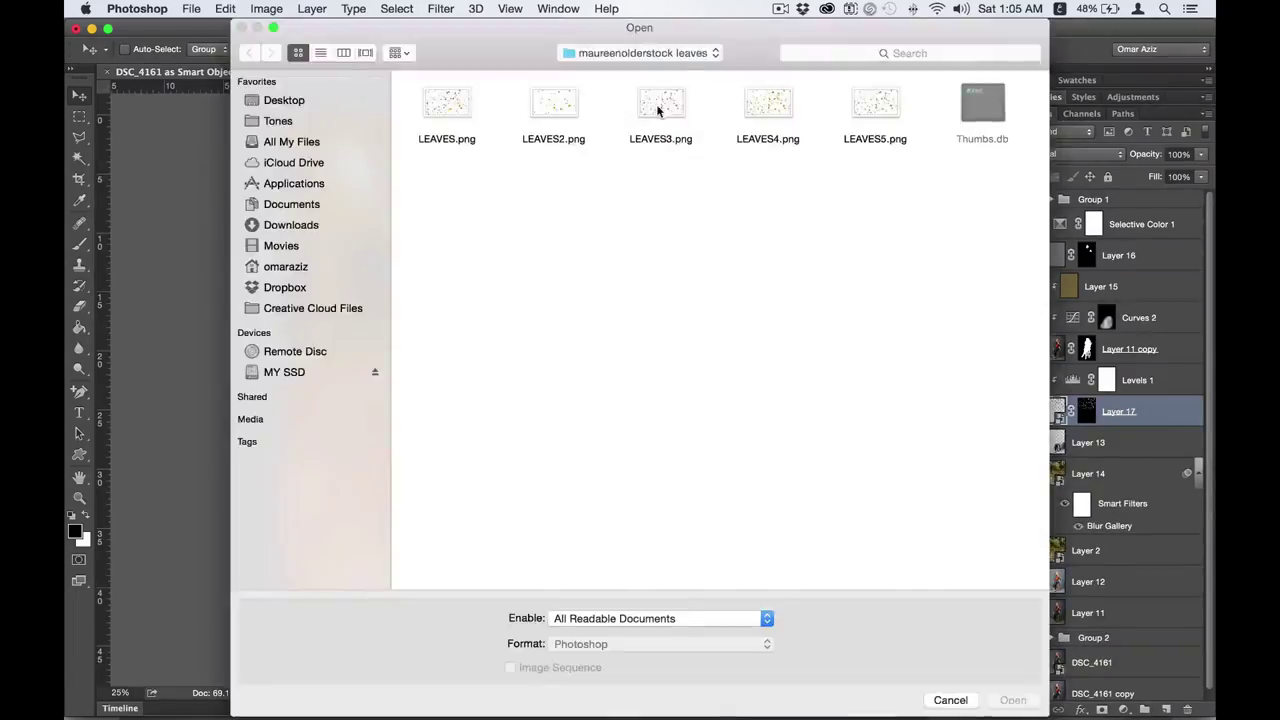
key("Escape")
right_click(1110, 418)
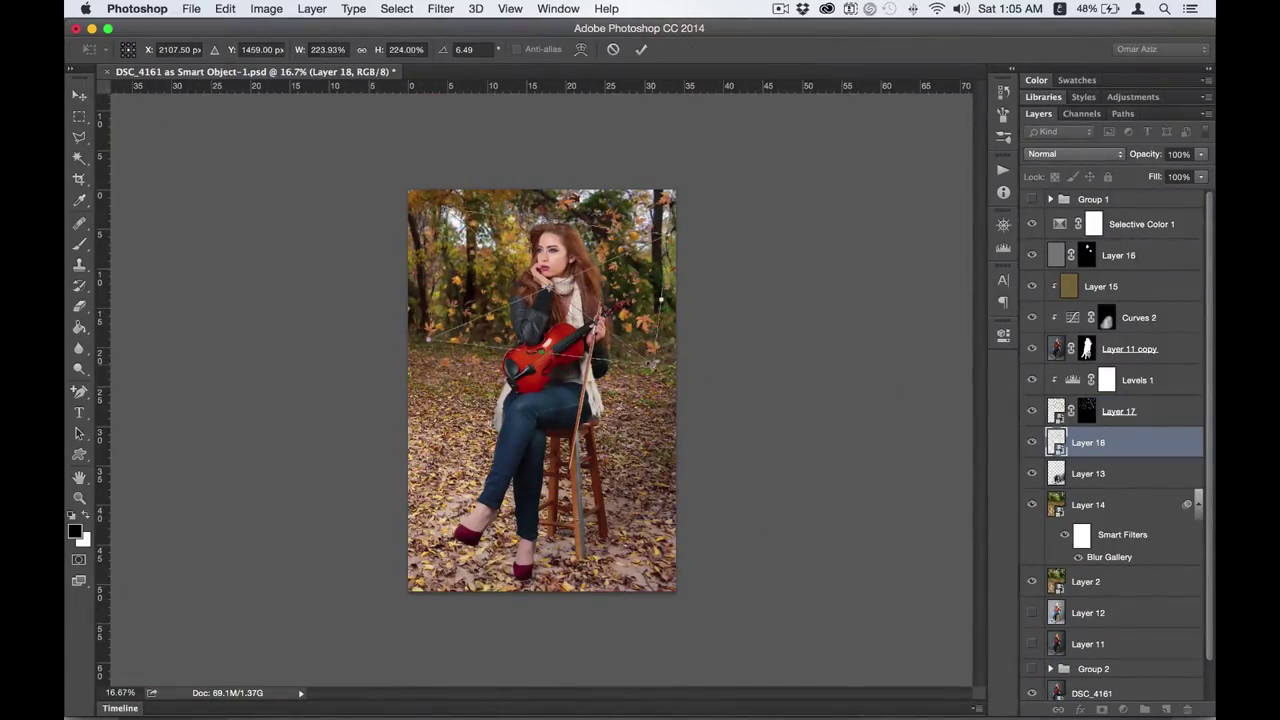
key("Return")
- Add a mask to the second leaves inside their smart object contents and save them
double_click(1056, 442)
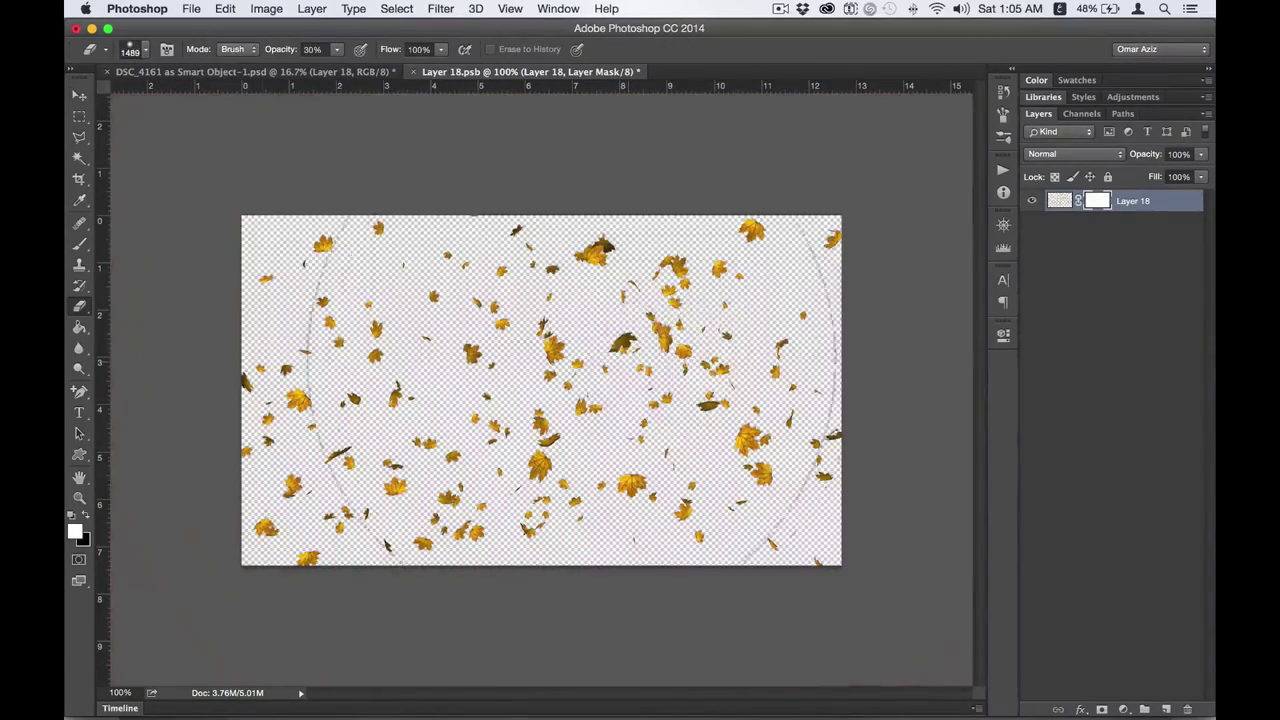
key("ctrl+w")
left_click(586, 261)
double_click(1096, 440)
left_click(914, 519)
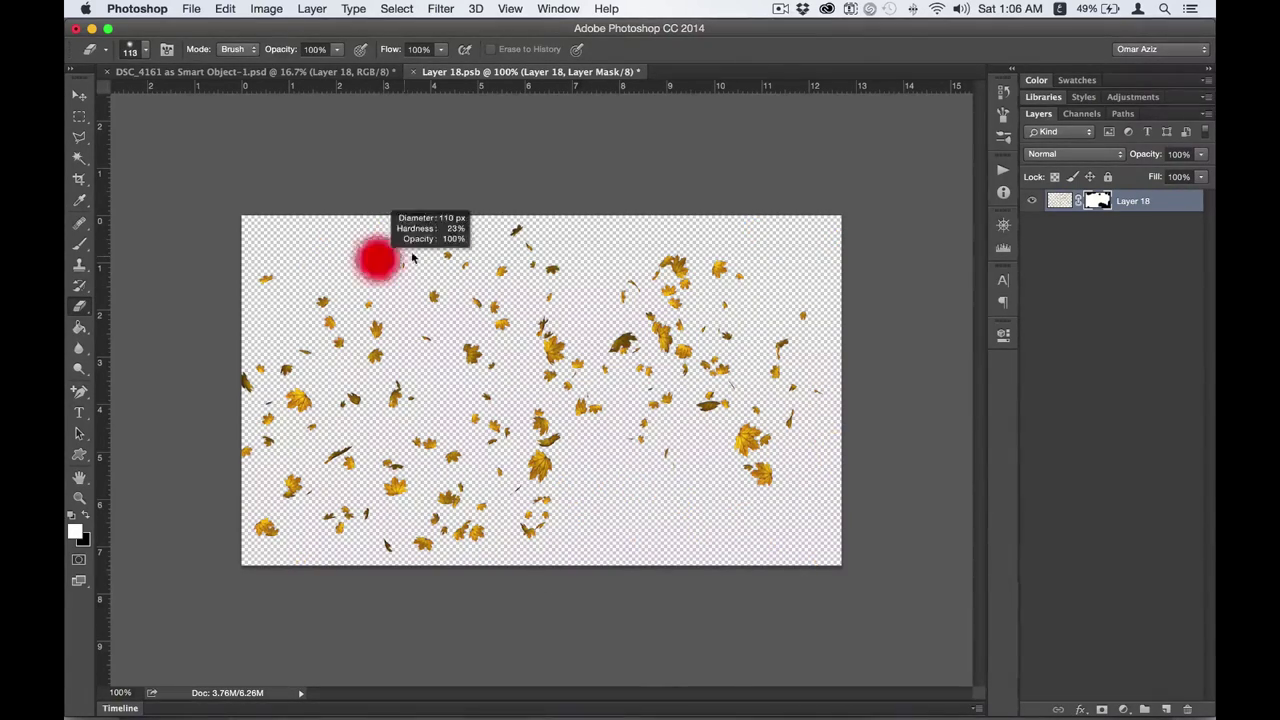
key("ctrl+w")
left_click(771, 260)
- Move Layer 18 above Layer 16 and rotate the leaves about 15 degrees
left_click_drag(1137, 249, 1137, 249)
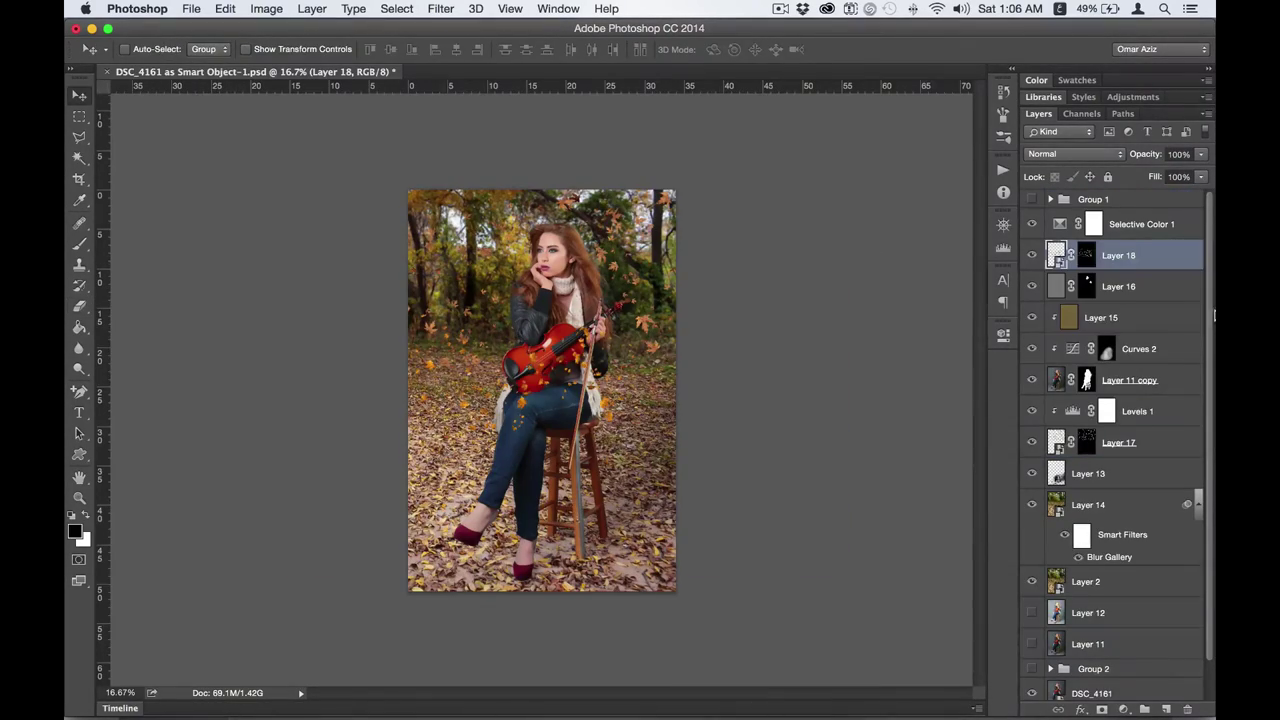
key("ctrl+t")
left_click_drag(829, 429, 812, 434)
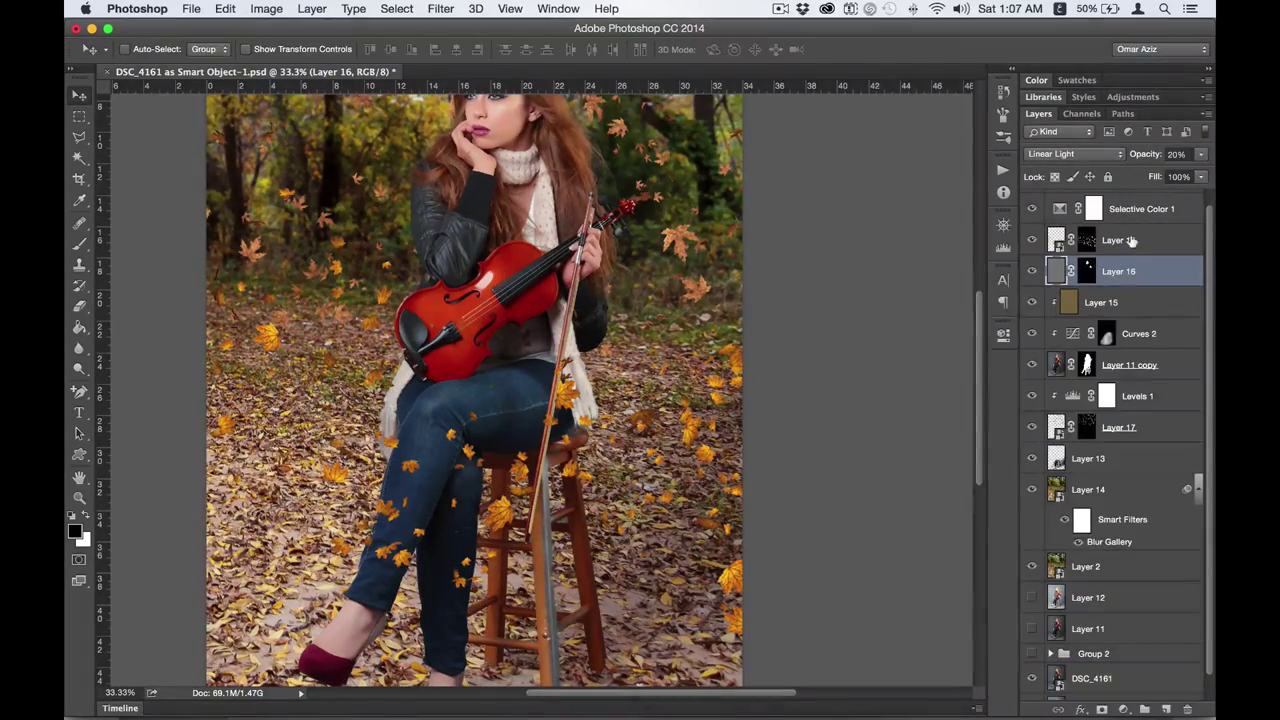
- Duplicate the leaves, darken the copy to black with Hue/Saturation, and move it lower
left_click_drag(1131, 241, 1122, 268)
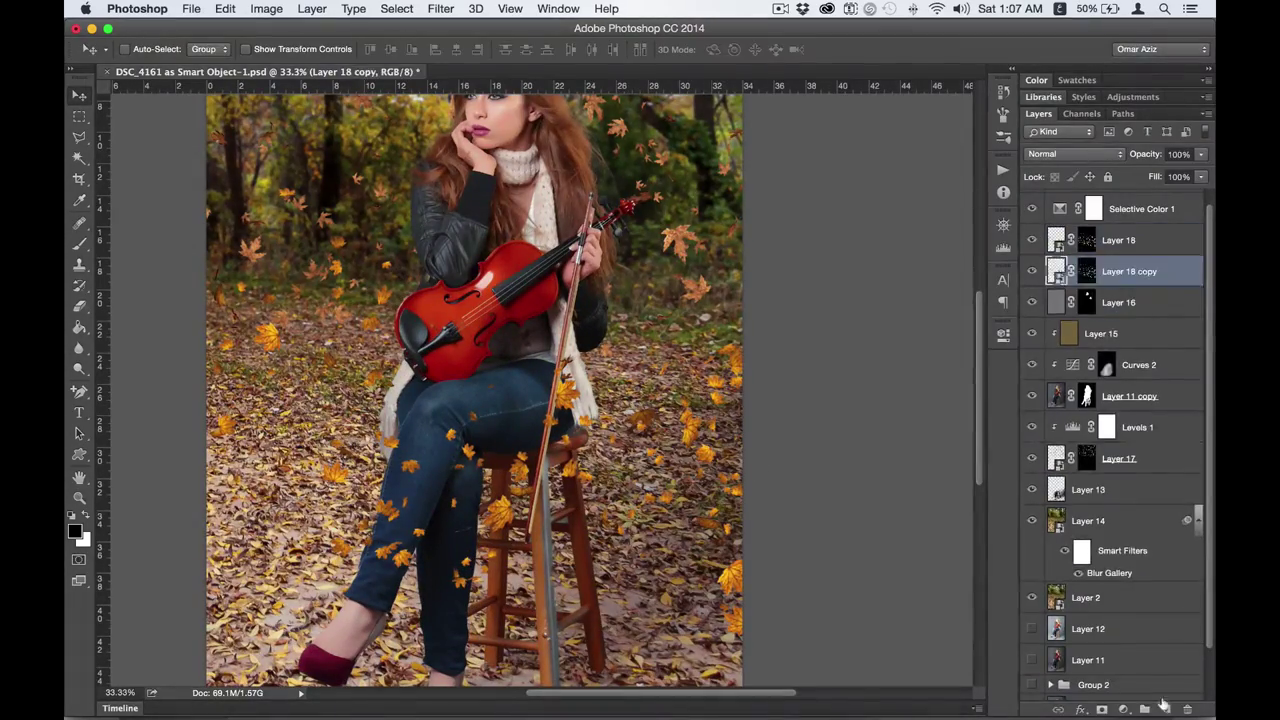
key("ctrl+u")
left_click_drag(938, 336, 864, 336)
left_click(1120, 169)
left_click_drag(1120, 275, 1118, 378)
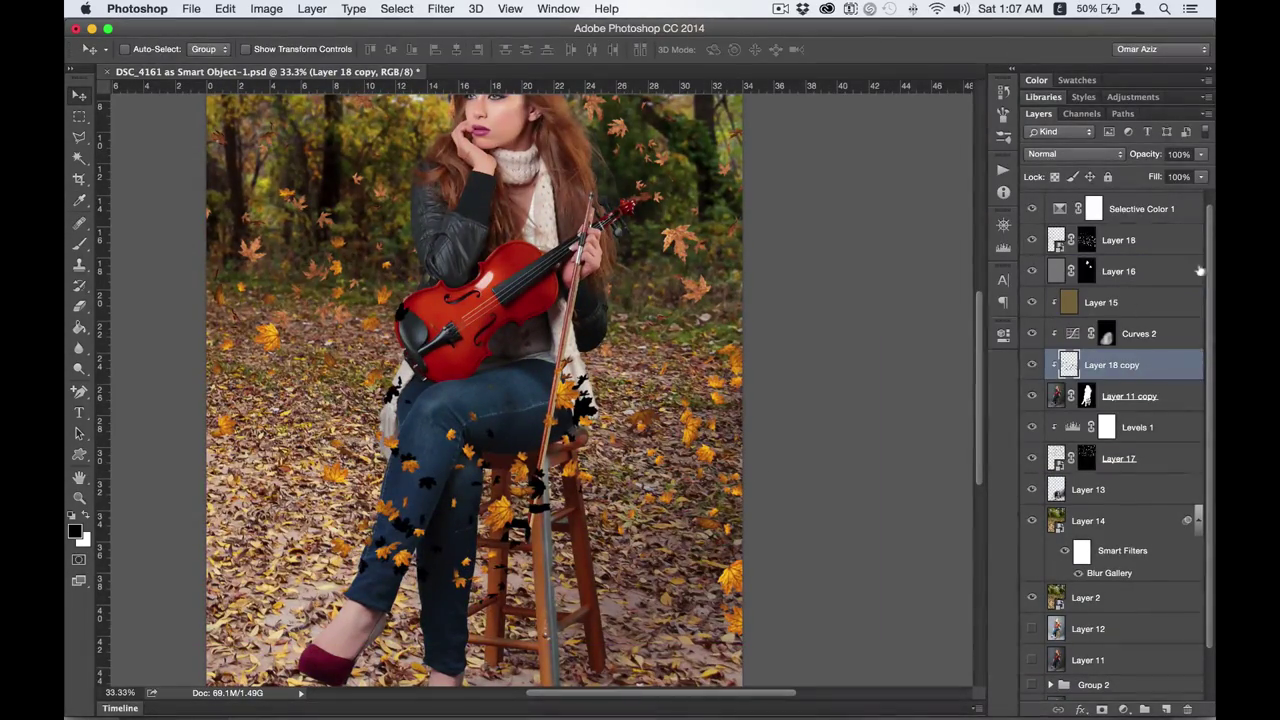
- Gaussian-blur the black leaf shadows and lower their fill to fade them
left_click(441, 8)
left_click(700, 350)
key("Return")
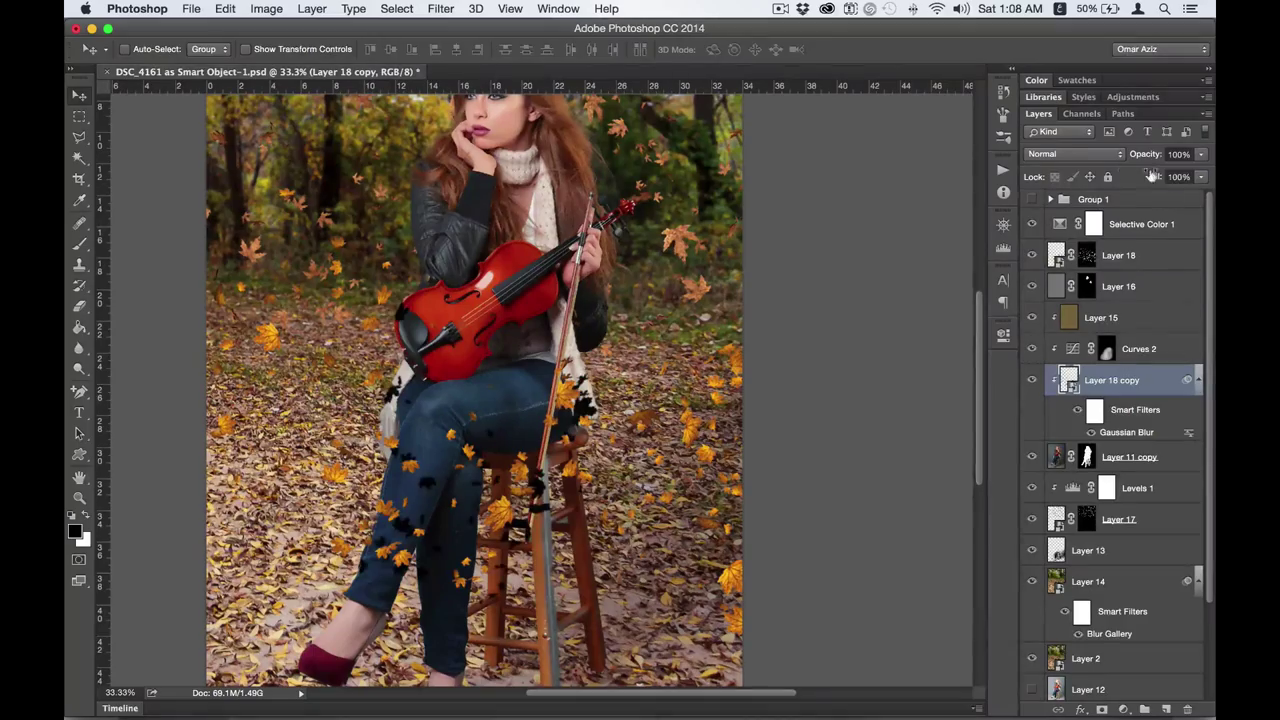
left_click_drag(1152, 176, 1088, 176)
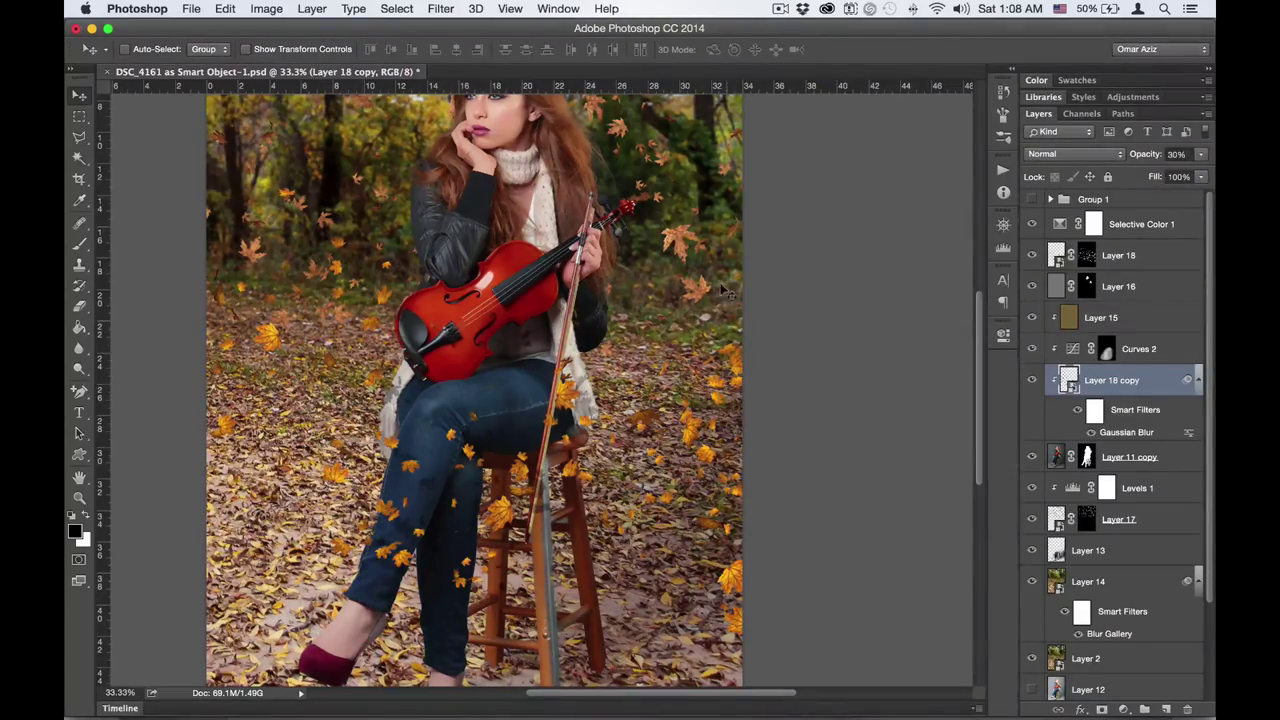
key("super+minus")
key("super+minus")
left_click(1118, 255)
- Duplicate the leaves up-left as a smart object and apply a bokeh Field Blur
left_click_drag(540, 285, 491, 5)
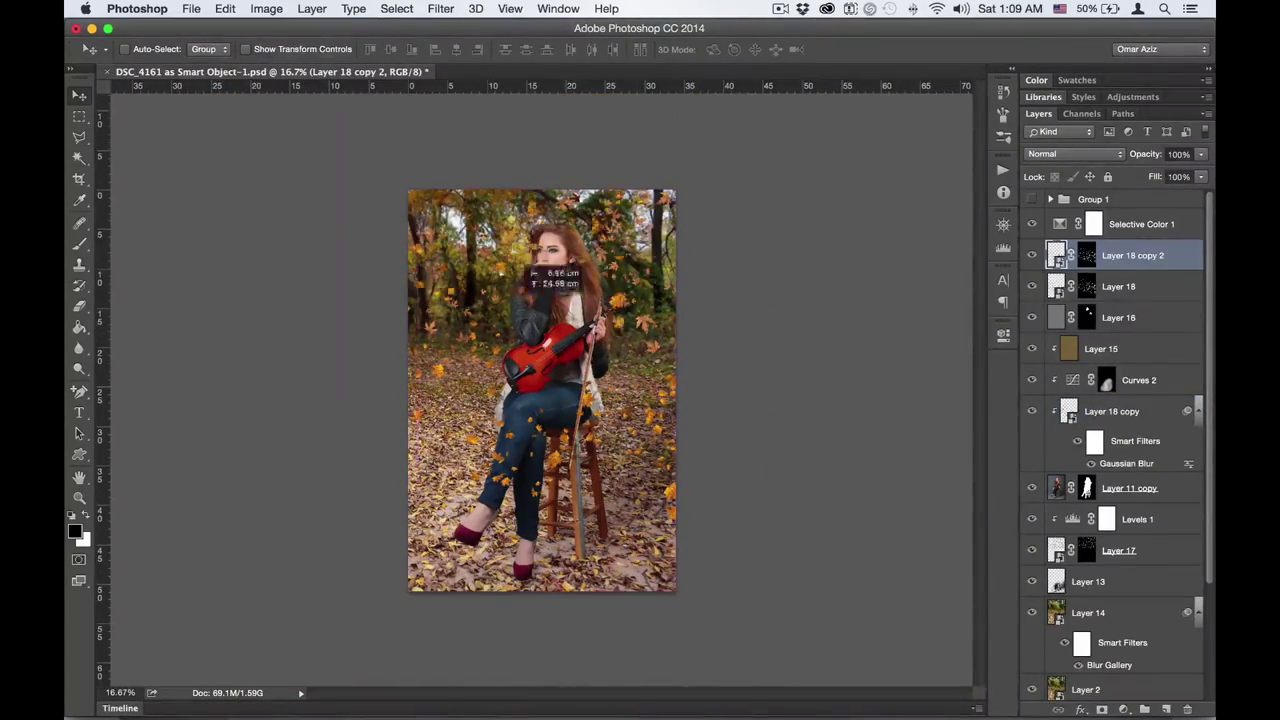
right_click(1124, 255)
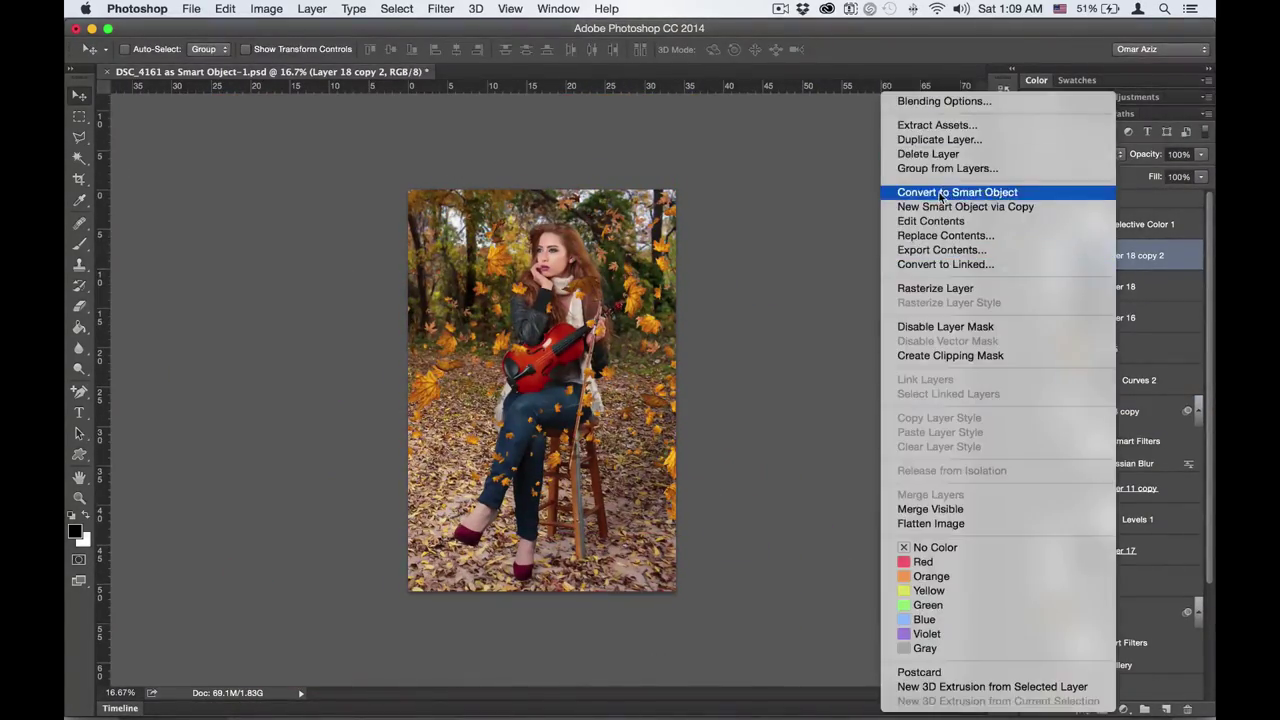
left_click(1000, 197)
left_click(440, 8)
left_click(671, 211)
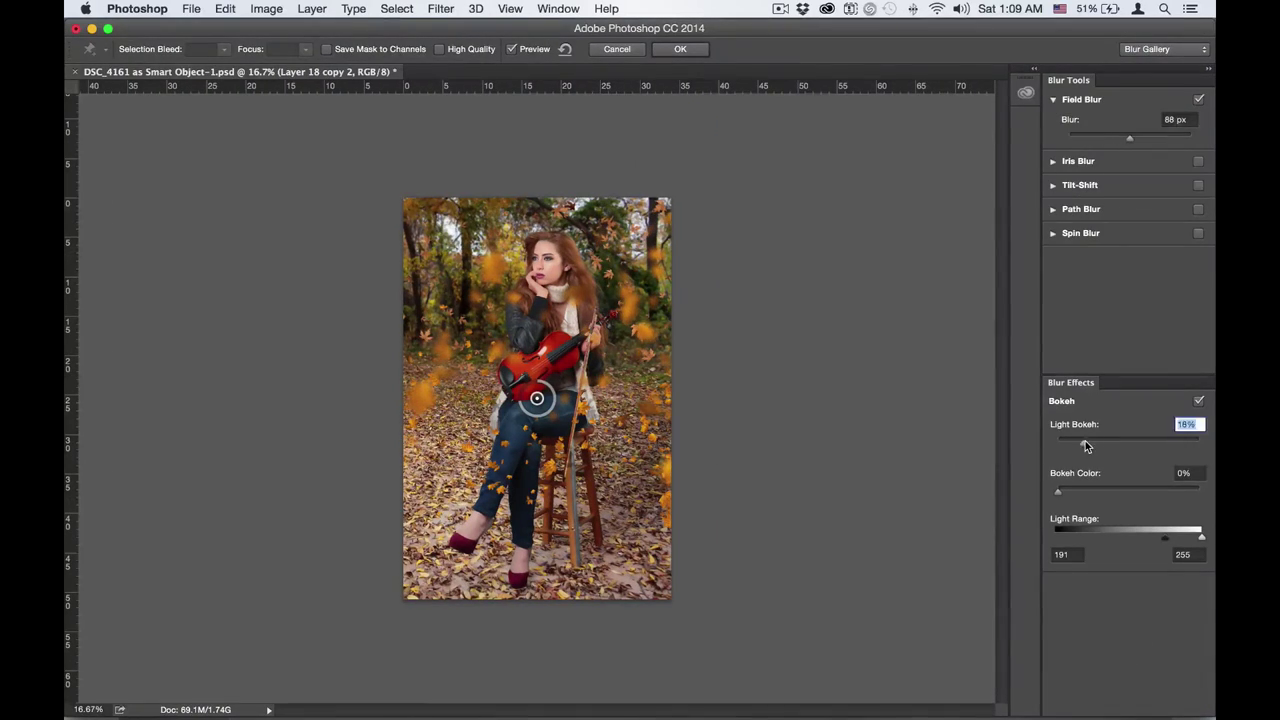
mouse_move(1165, 538)
left_mouse_down()
mouse_move(1152, 538)
mouse_move(1198, 538)
left_mouse_up()
key("Return")
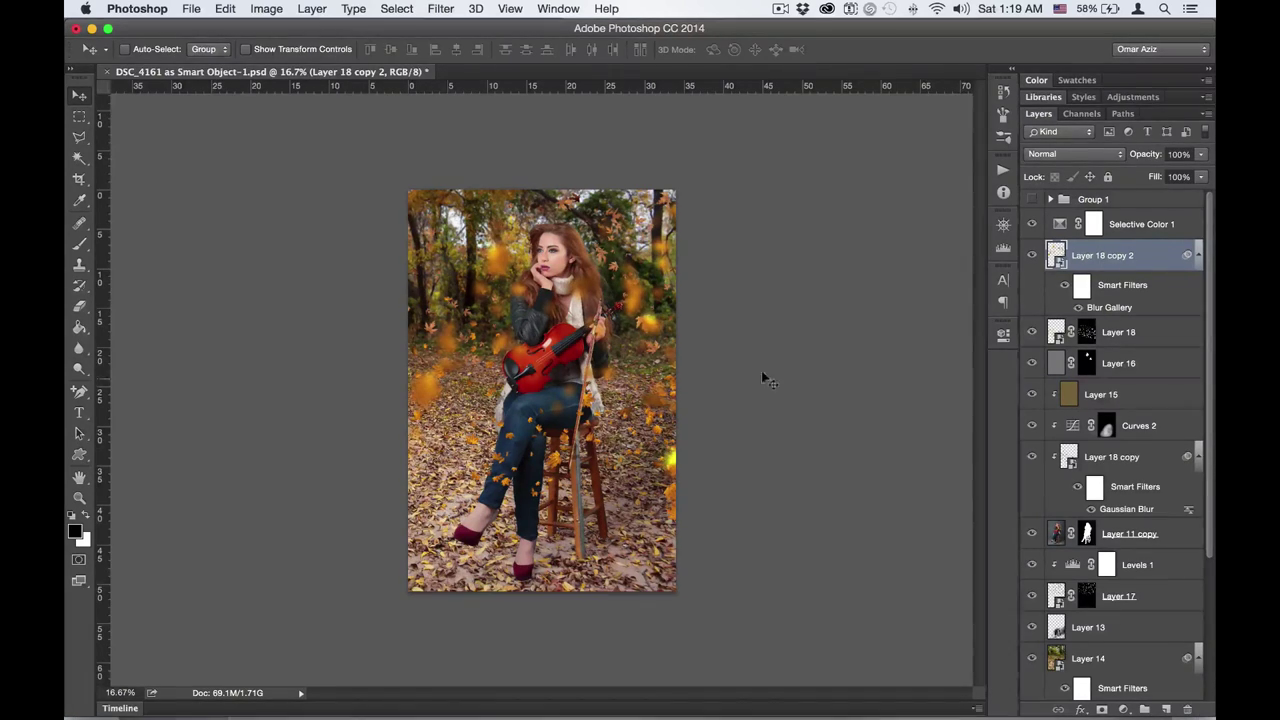
- Add a layer mask to the bokeh leaf layer
left_click(1101, 709)
key("b")
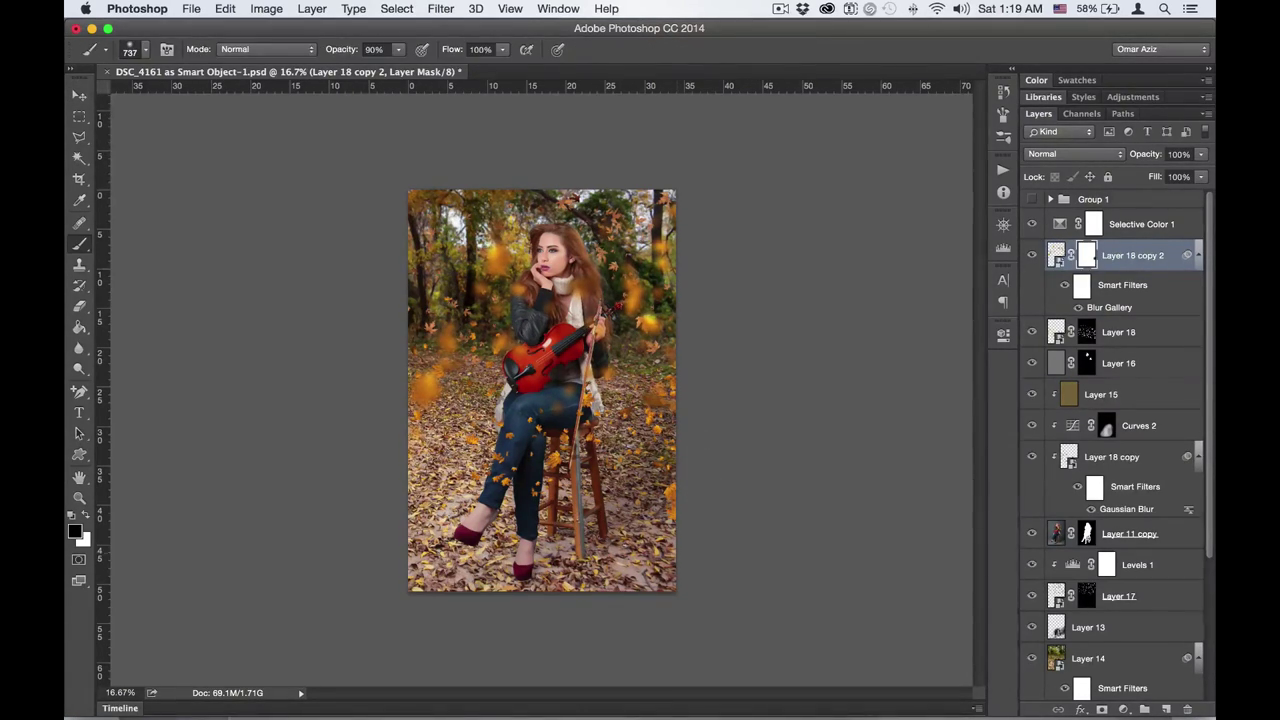
key("v")
left_click(1187, 255)
- Give the falling leaves Layer 18 a smart-filter Motion Blur and a gentle Gaussian Blur
left_click(1118, 286)
right_click(1118, 286)
left_click(1000, 292)
left_click(441, 8)
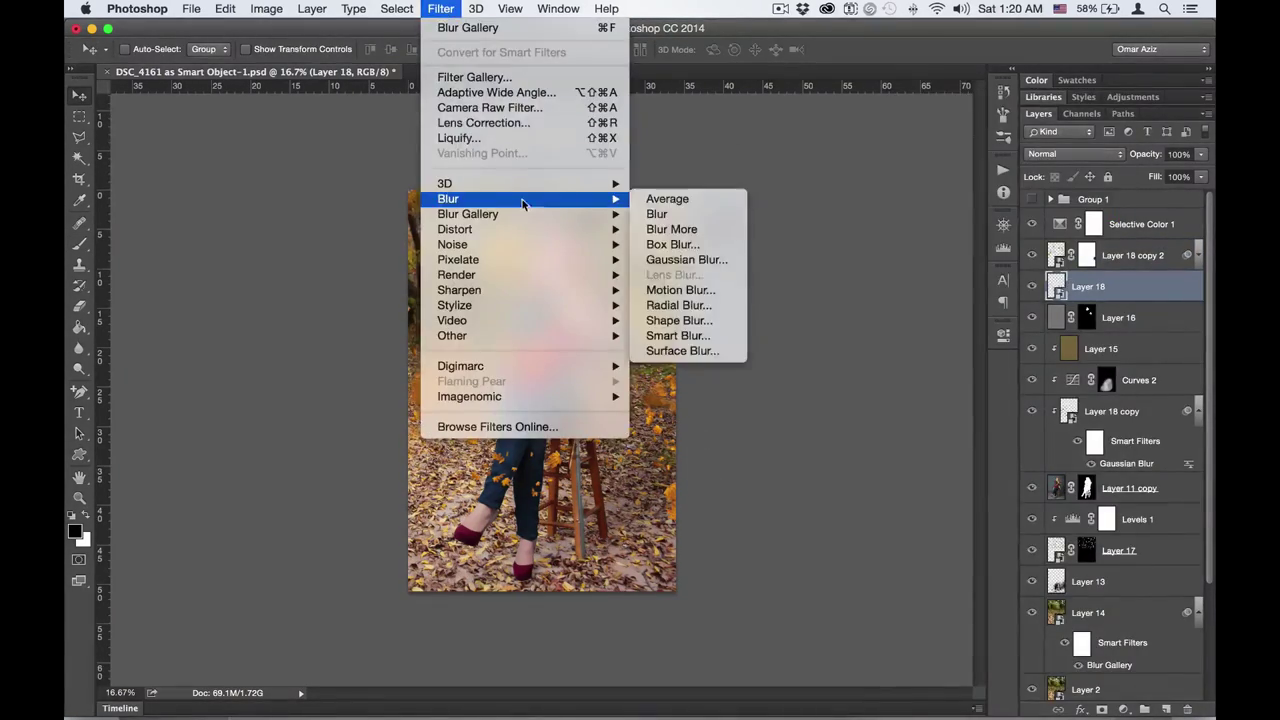
left_click(680, 290)
left_click_drag(905, 486, 866, 486)
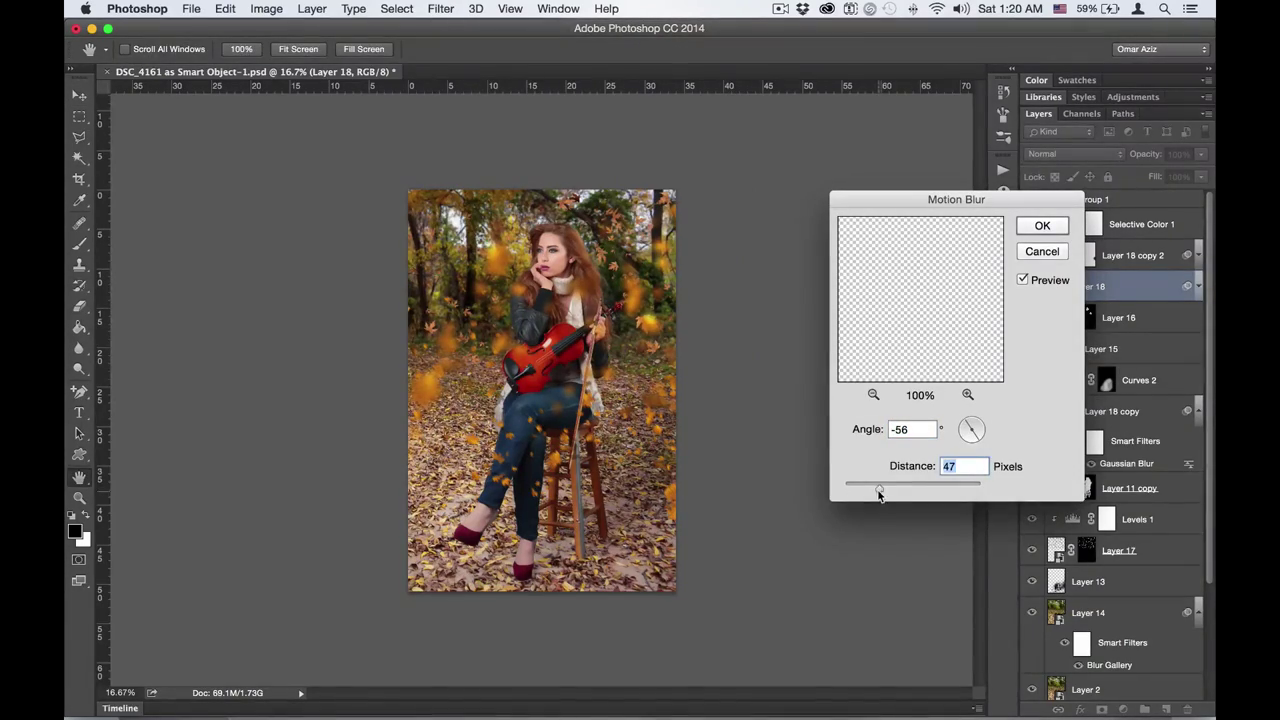
left_click(1042, 225)
left_click(441, 8)
left_click(690, 262)
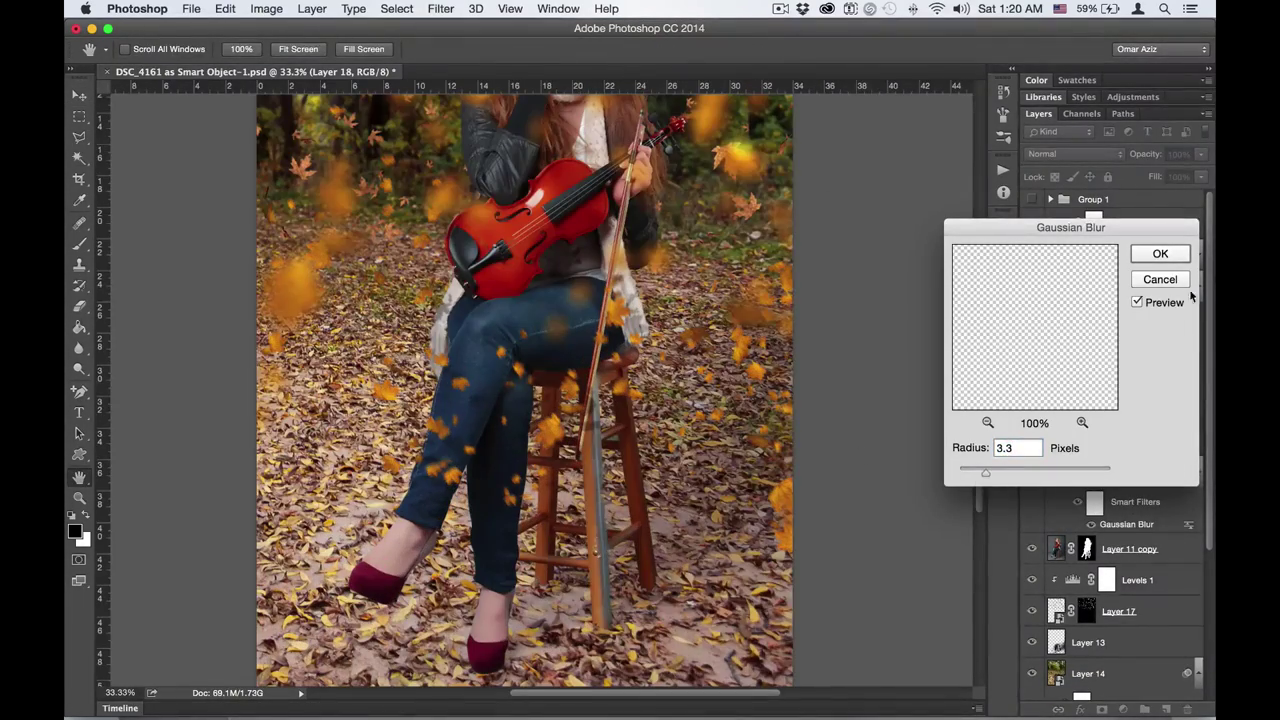
left_click(1160, 253)
- Give Layer 17 the same smart-filter Motion Blur and Gaussian Blur
right_click(1088, 550)
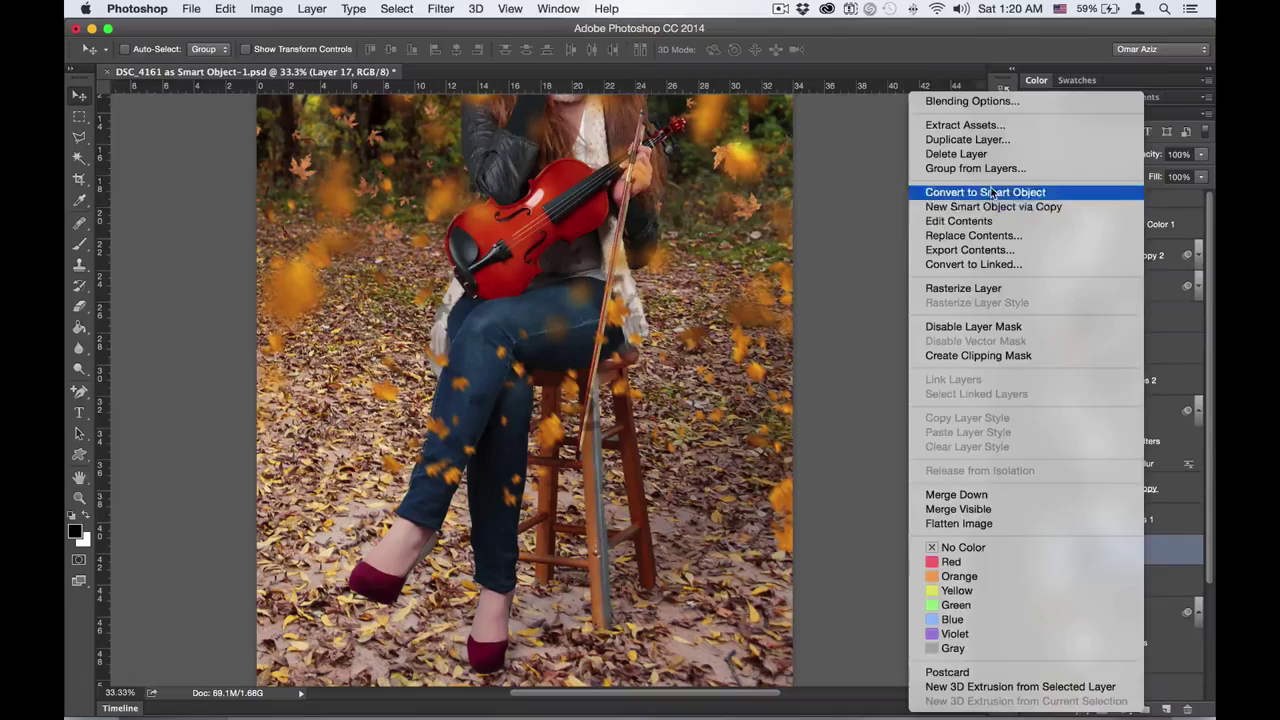
left_click(1086, 191)
left_click(441, 8)
left_click(680, 290)
left_click(1046, 223)
left_click(441, 8)
left_click(686, 259)
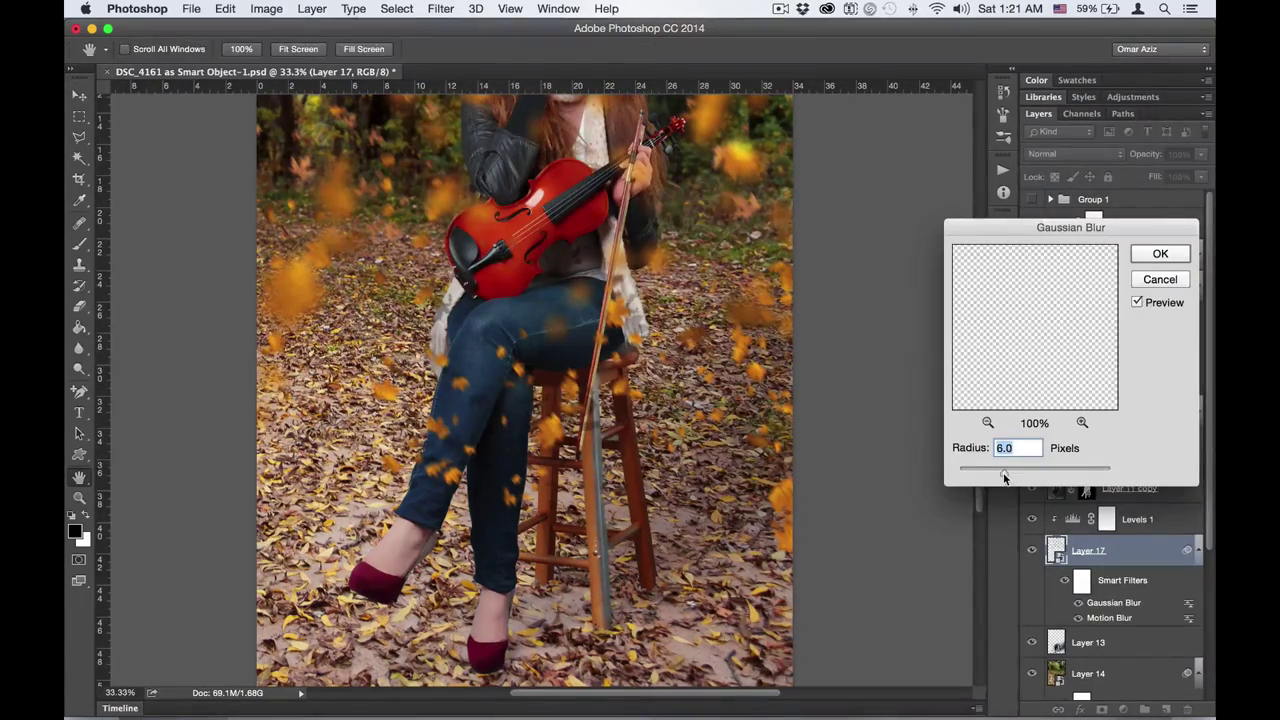
left_click(1157, 251)
- Select the composite layers down to Layer 2 and group them
key("ctrl+minus")
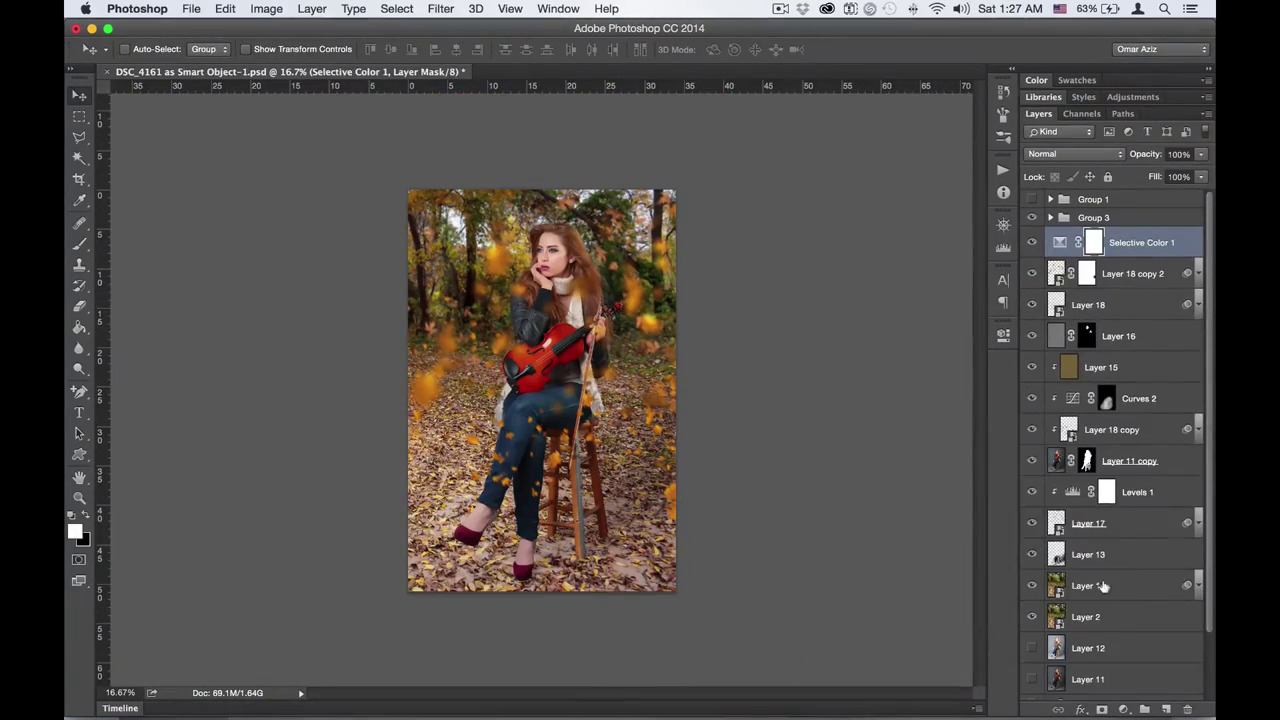
left_click(1100, 612, "shift")
key("ctrl+g")
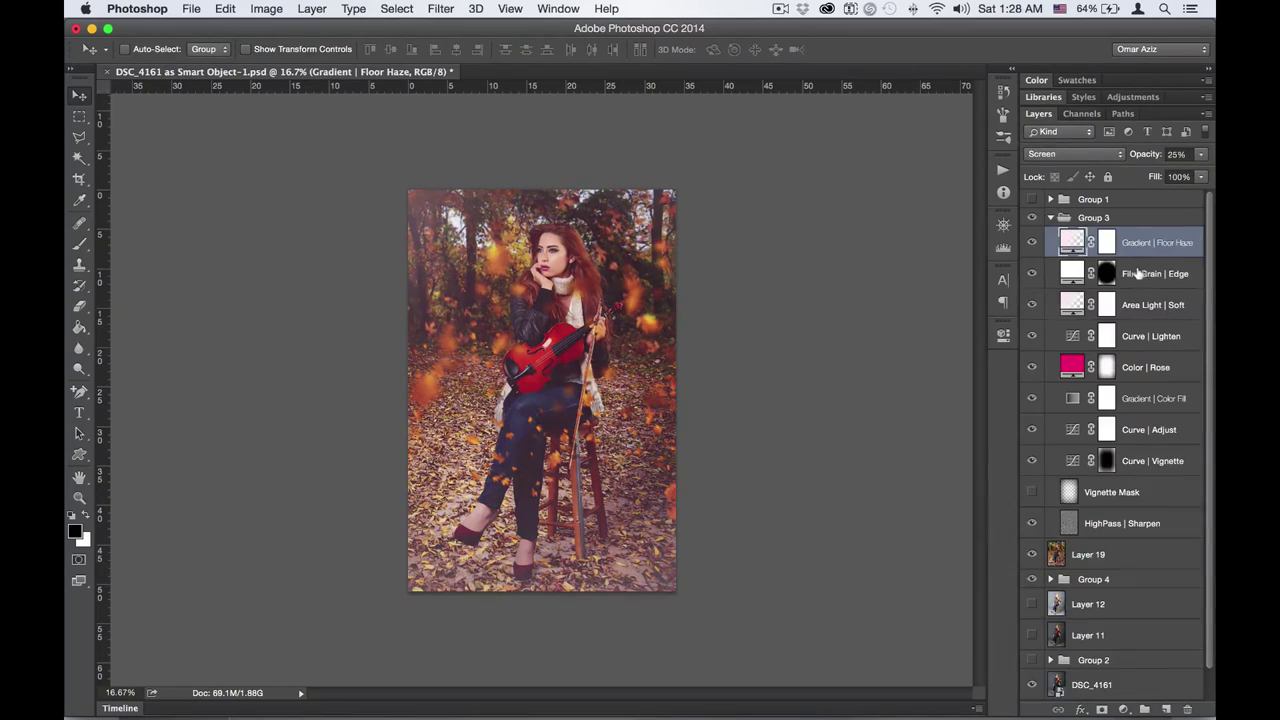
- Delete the Film Grain | Edge layer and review the Group 3 gradient map and Gradient | Color Fill settings
left_click(1137, 273)
key("Delete")
left_click(1140, 398)
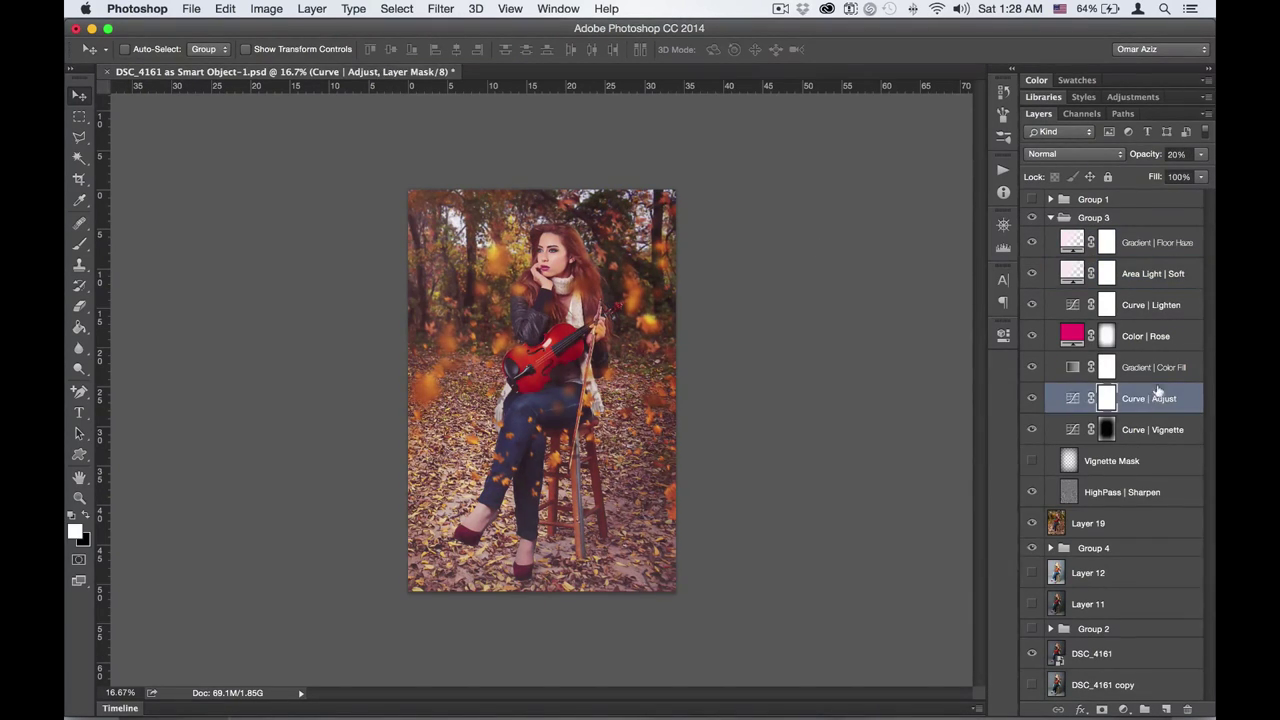
double_click(1072, 367)
left_click(959, 376)
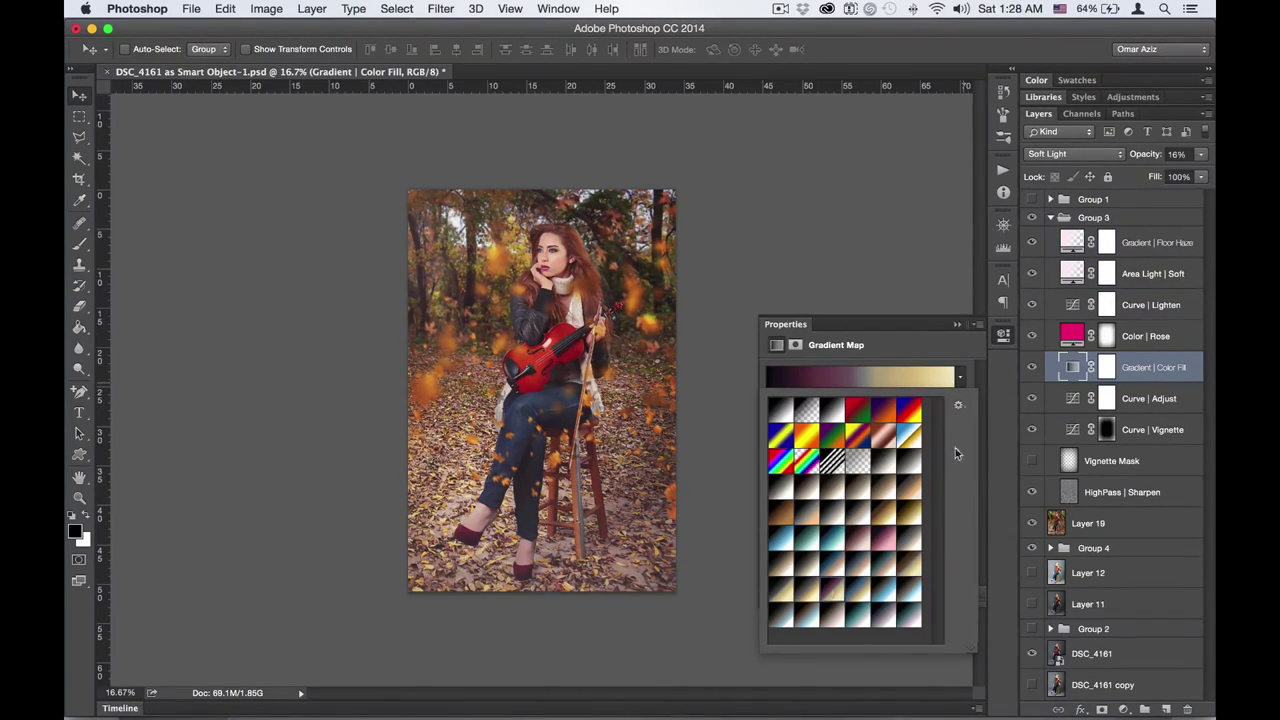
left_click(955, 453)
- Try a new Color | Rose fill colour, confirm the Area Light | Soft gradient, and collapse Group 3
double_click(1072, 336)
left_click(959, 252)
left_click(980, 205)
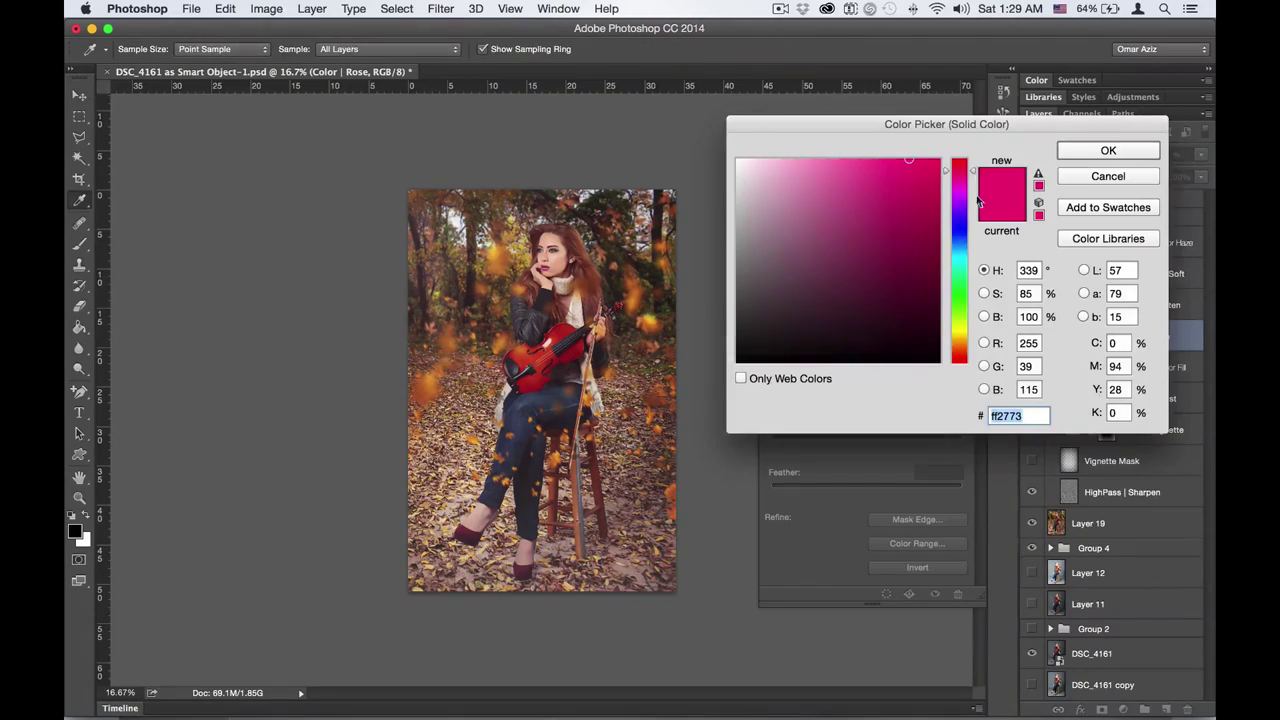
left_click(1067, 175)
left_click(1100, 305)
left_click(1063, 273)
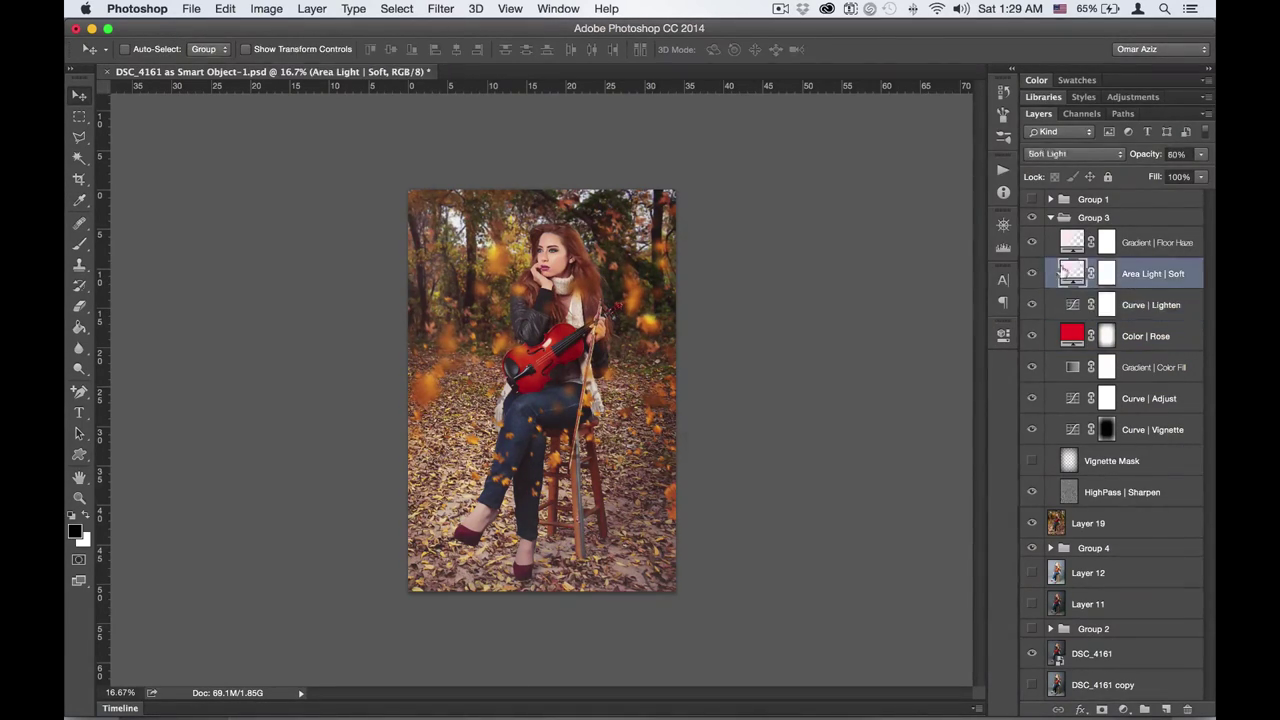
double_click(1063, 273)
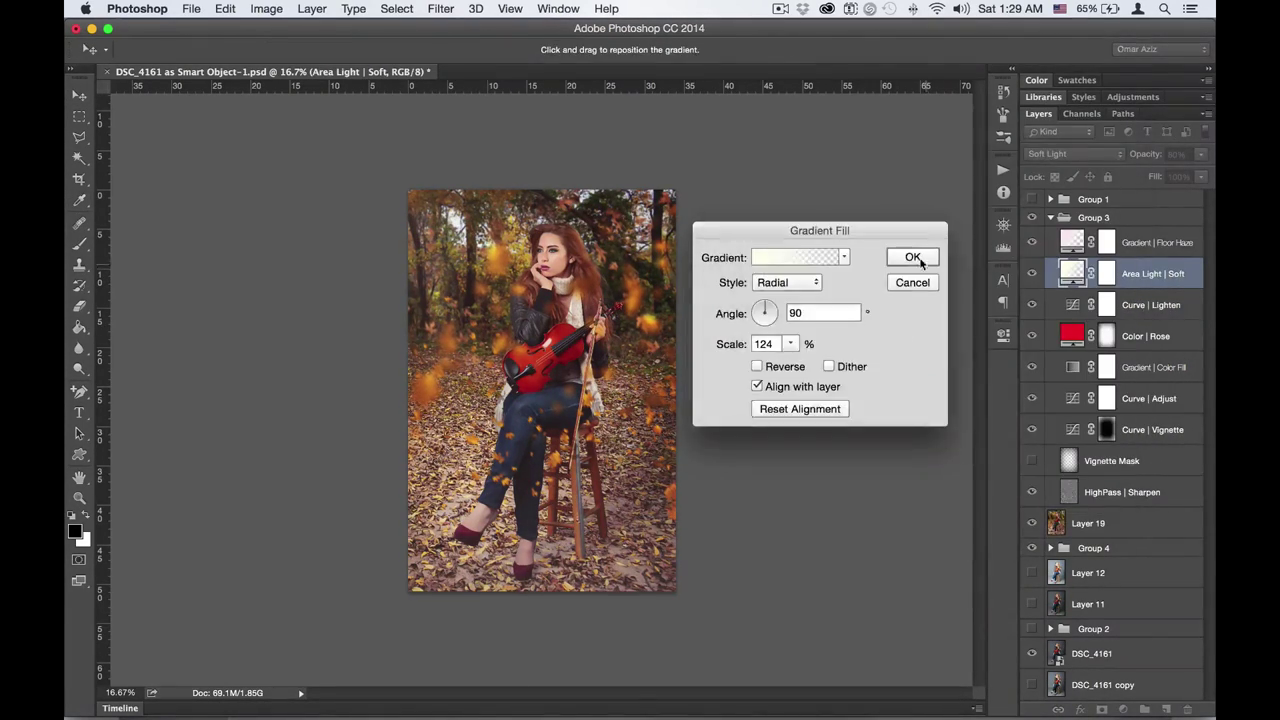
left_click(921, 259)
left_click(1050, 217)
- Add a Color Balance adjustment shifting the midtones from cyan toward red
left_click(1123, 709)
left_click(1150, 568)
left_click_drag(846, 408, 857, 415)
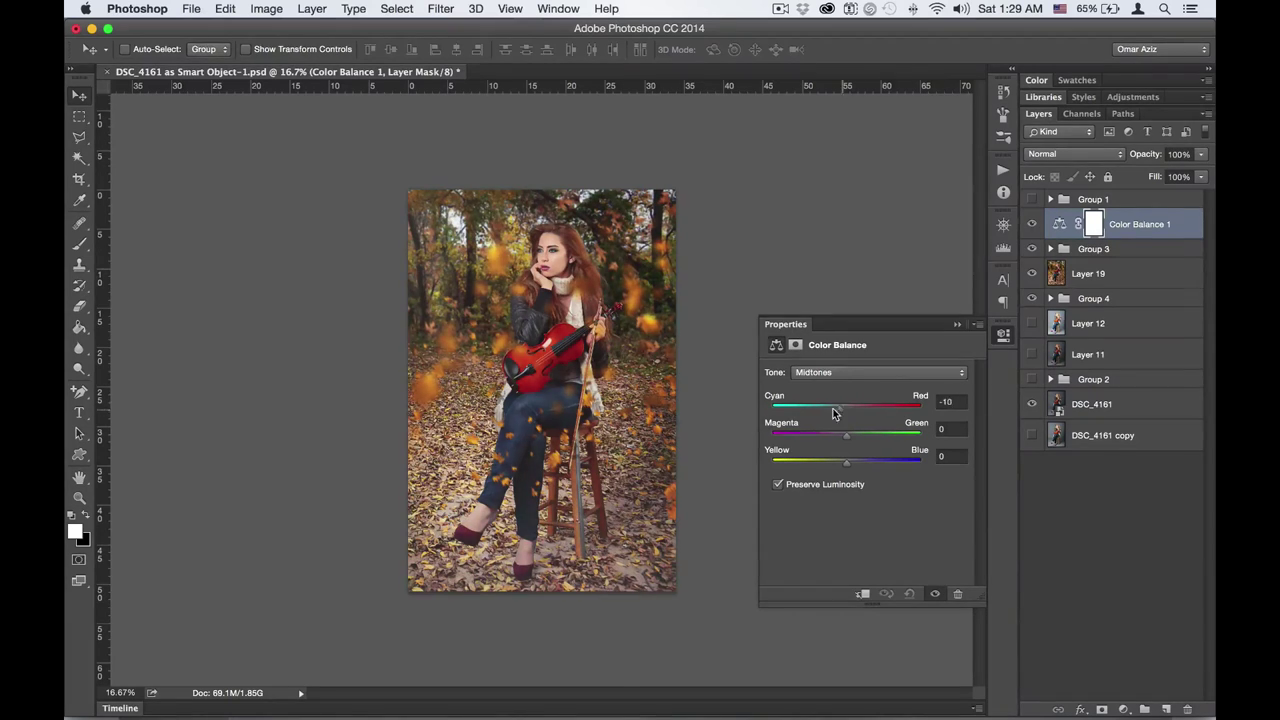
- Add a Selective Color adjustment reducing cyan in the Blacks and deepening them slightly
left_click(1123, 709)
left_click(1150, 684)
left_click(880, 391)
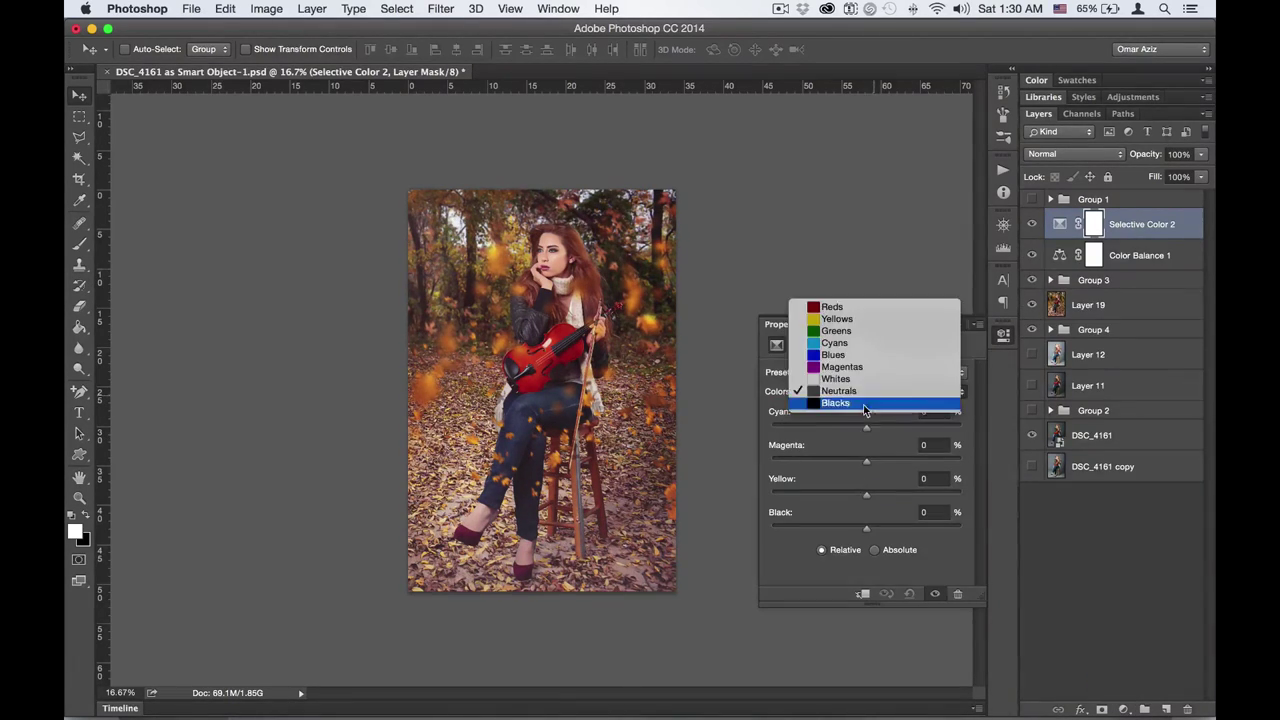
left_click(830, 400)
left_click_drag(866, 424, 790, 425)
left_click_drag(866, 528, 875, 530)
left_click(1003, 334)
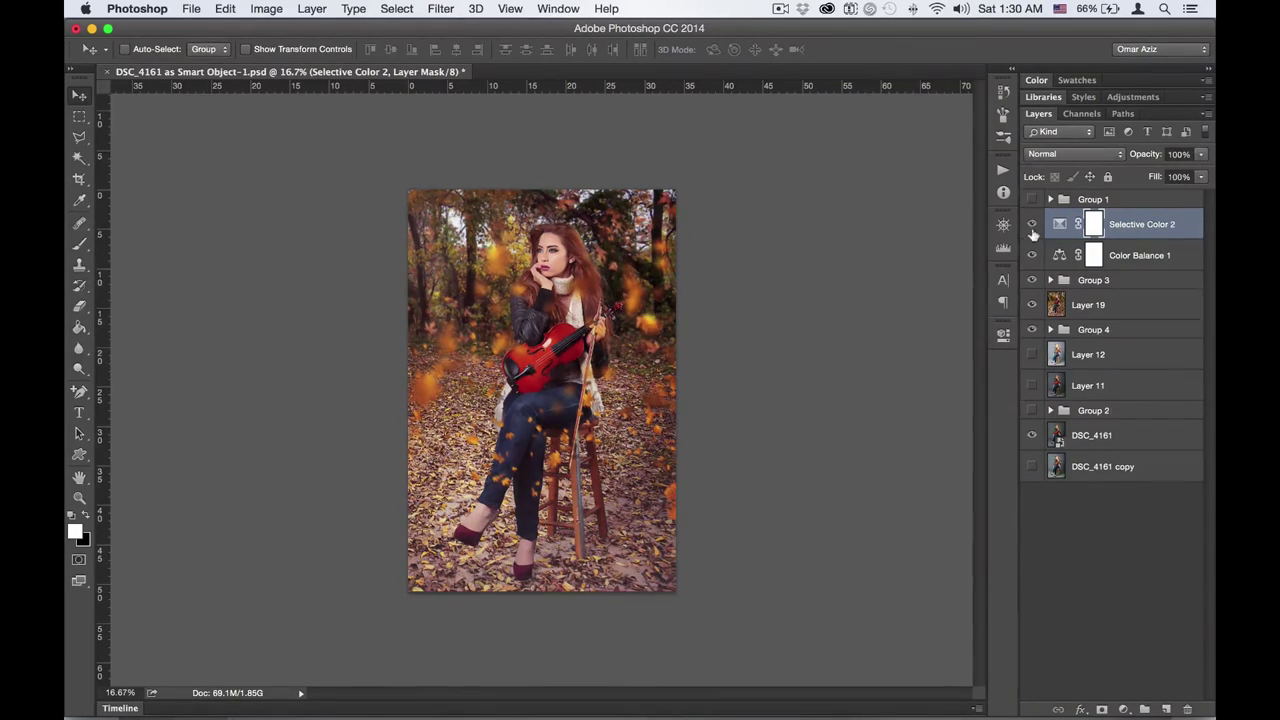
- Paint a soft yellow glow at the top-left on a new Layer 20 and enlarge it
key("ctrl+shift+alt+n")
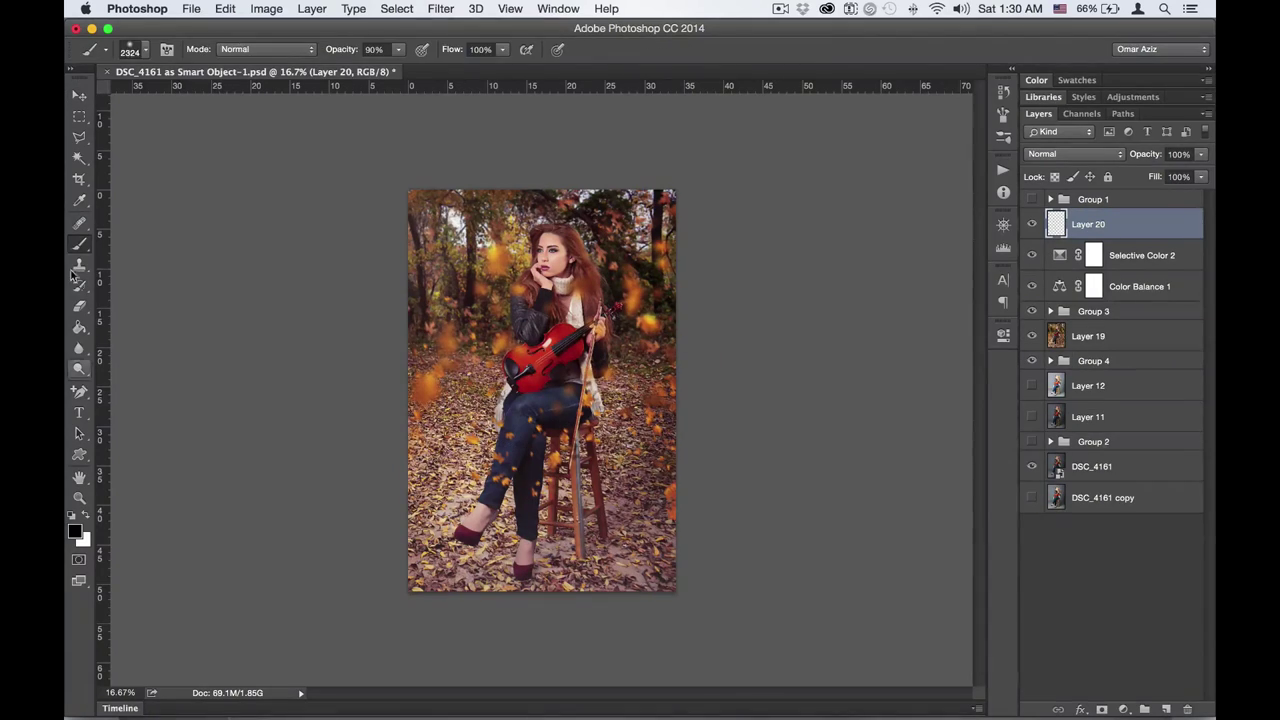
left_click(538, 405)
key("ctrl+t")
left_click_drag(673, 540, 800, 480)
key("Return")
- Set the yellow glow layer to Overlay at 59% opacity and move it into place
key("shift+alt+s")
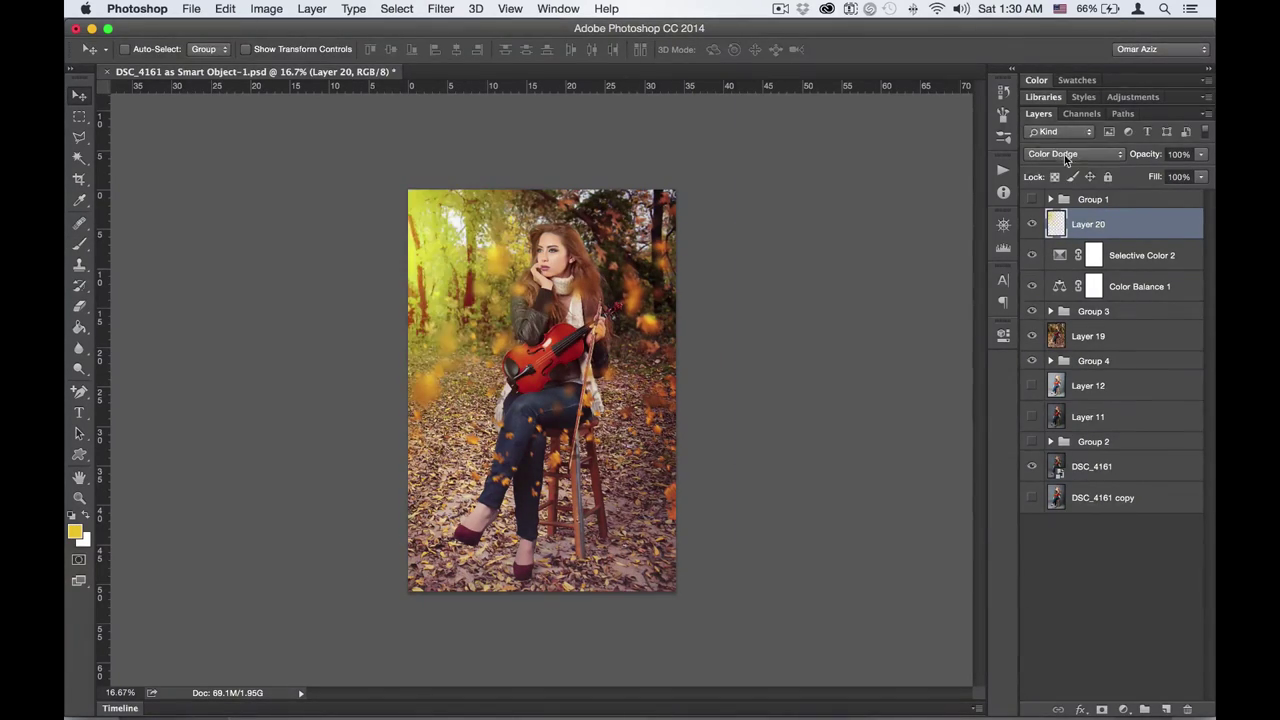
key("ctrl+u")
key("Return")
key("shift+alt+o")
left_click_drag(1152, 155, 1120, 155)
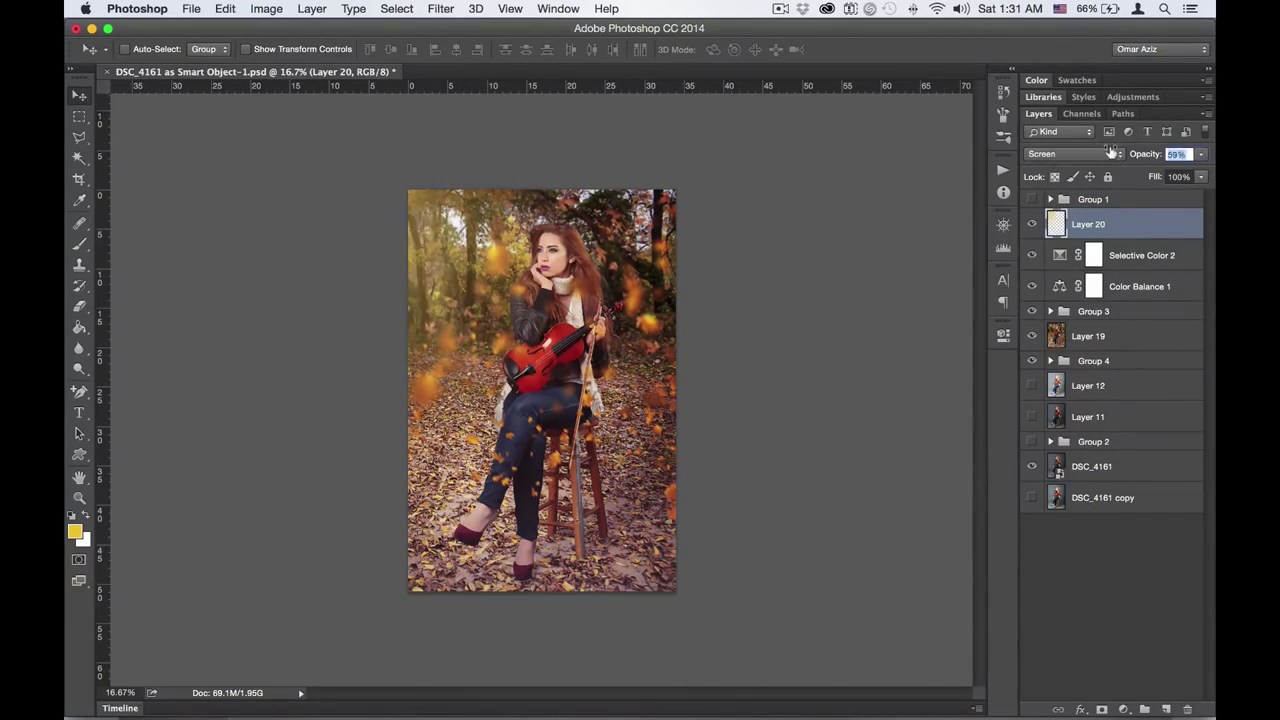
key("v")
left_click_drag(430, 200, 411, 243)
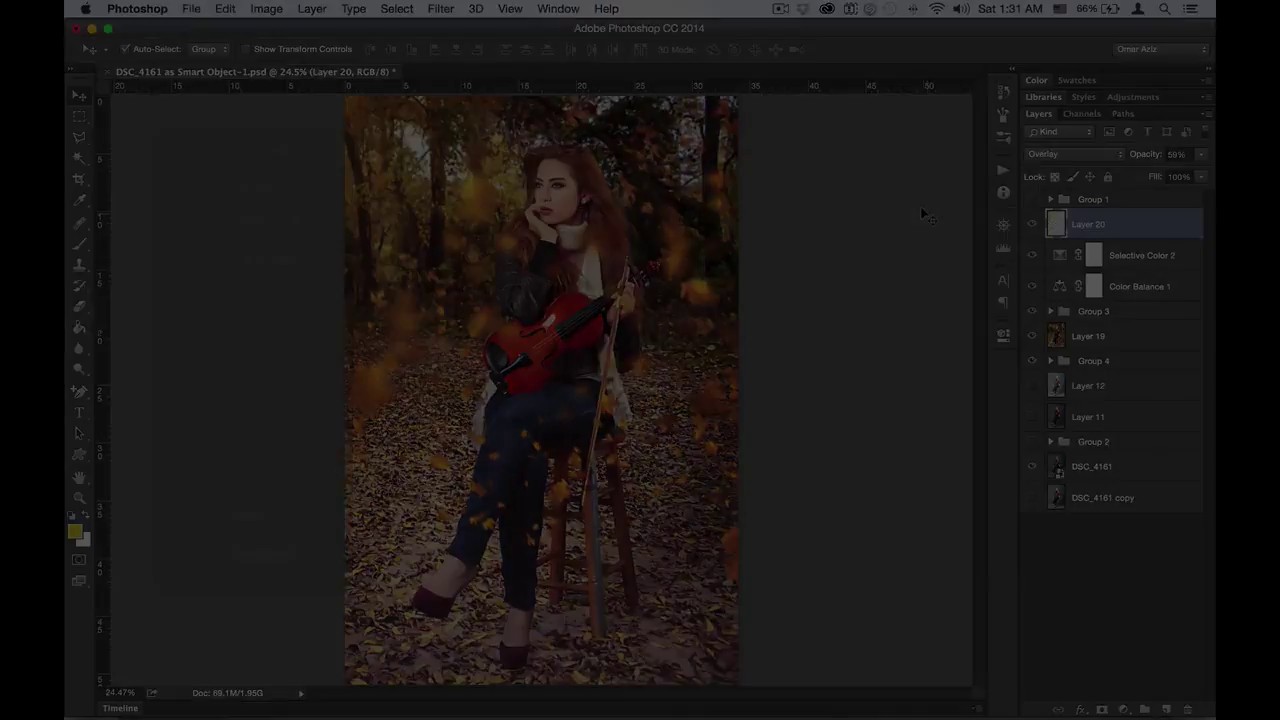